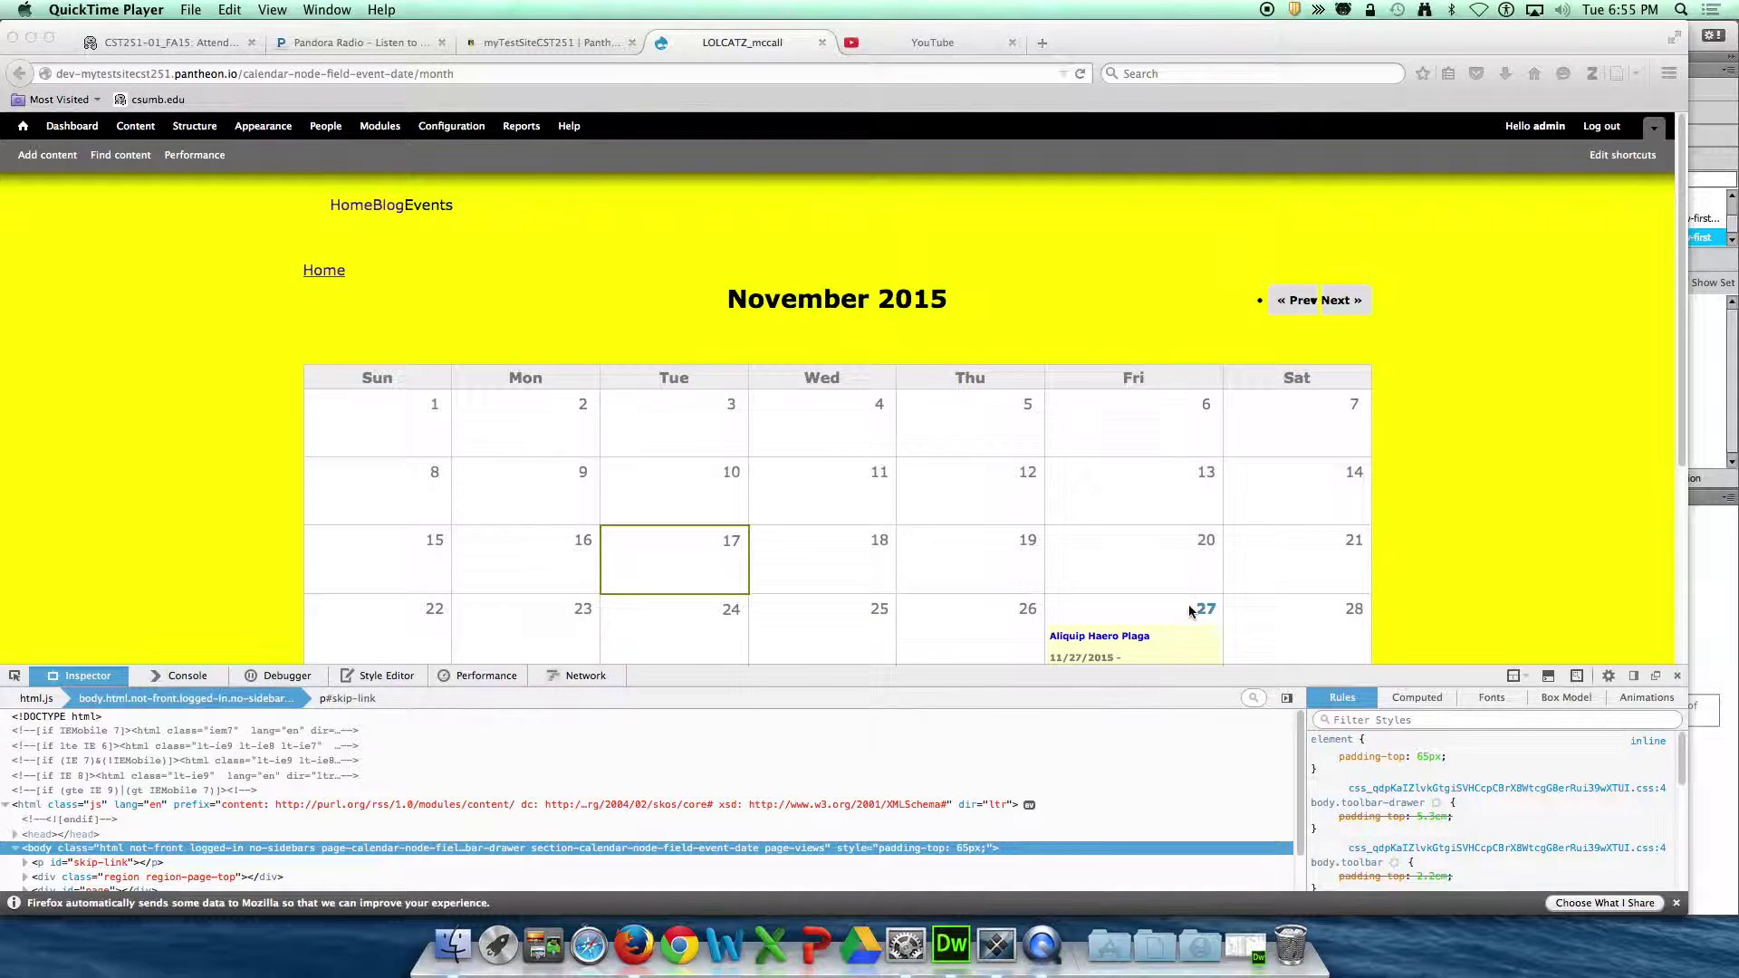
Bring Firefox forward on the November 2015 calendar and open Structure administration
scroll(1189, 610, "down", 2)
left_click(204, 132)
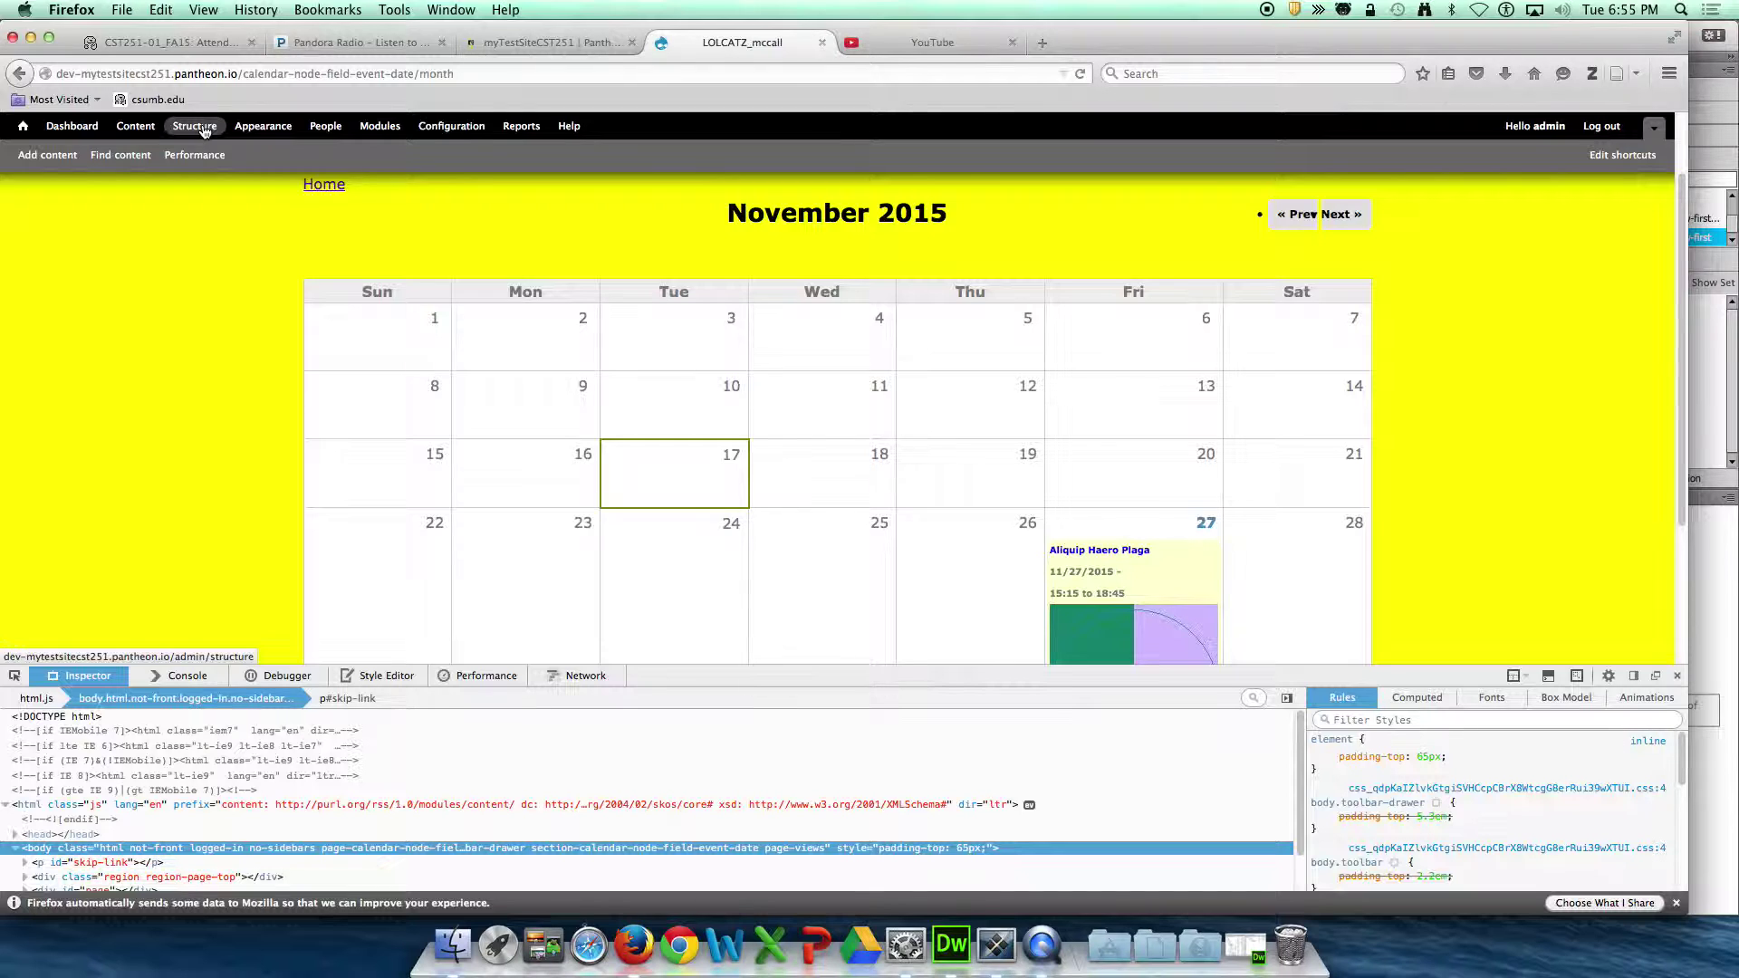
left_click(204, 131)
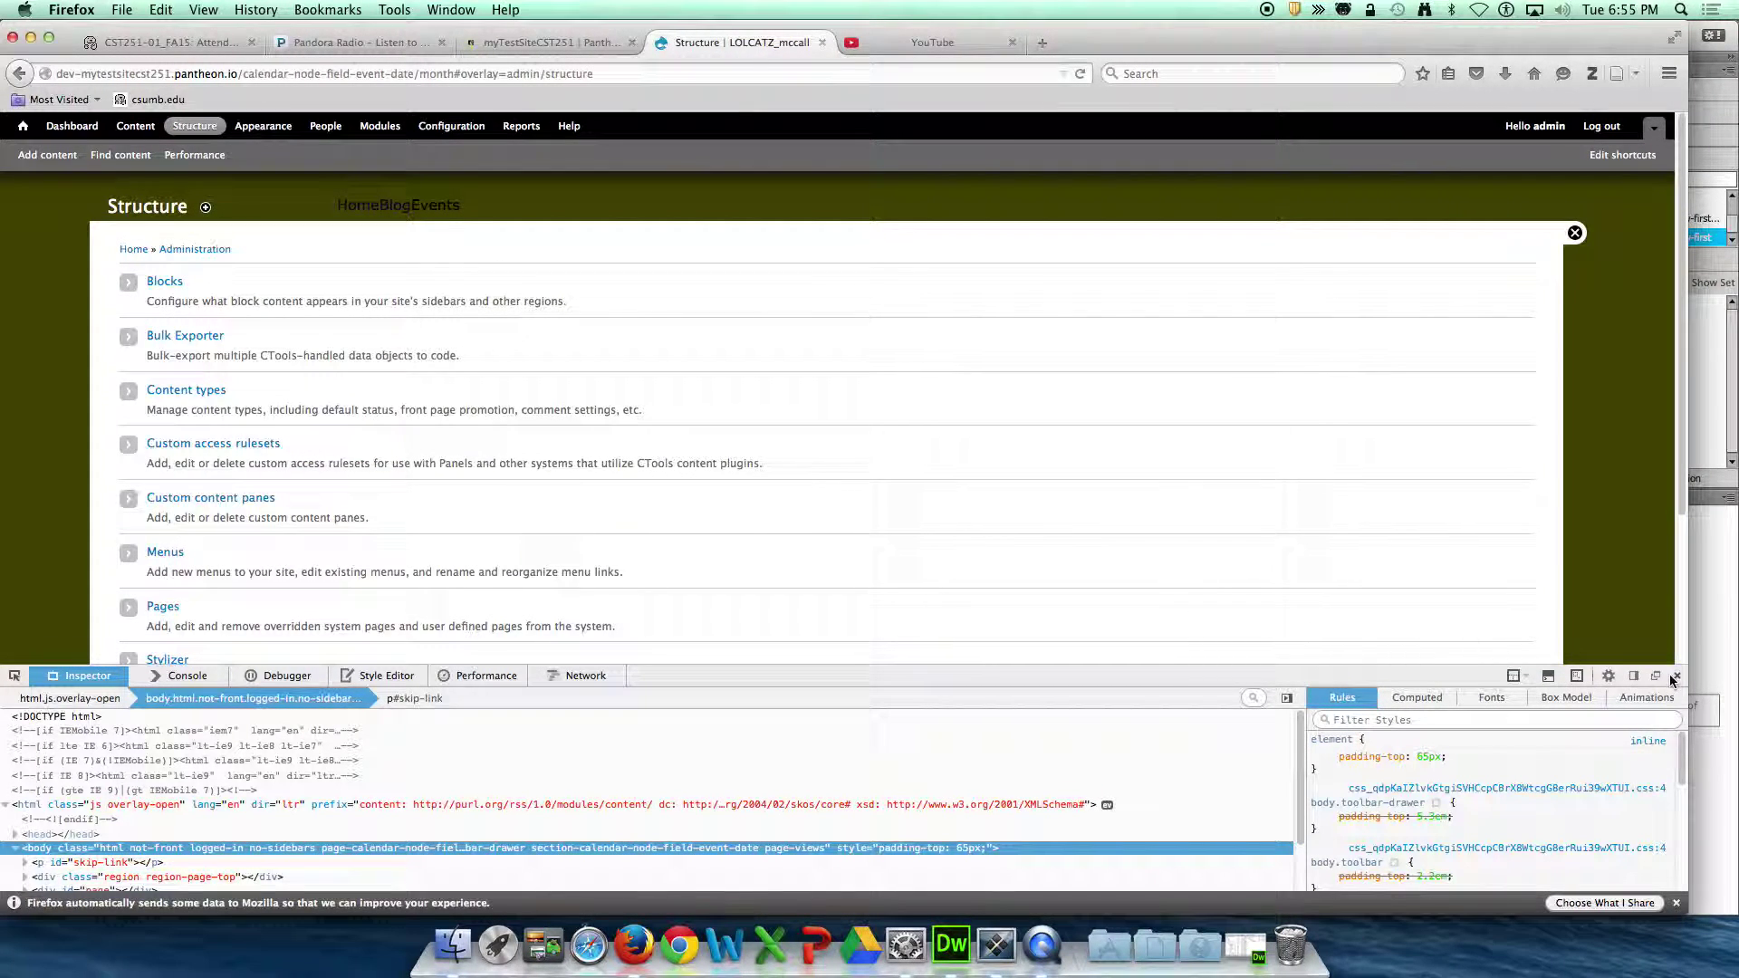
Close the developer tools and list the Article, Basic page, Blog and Events content types
left_click(1676, 675)
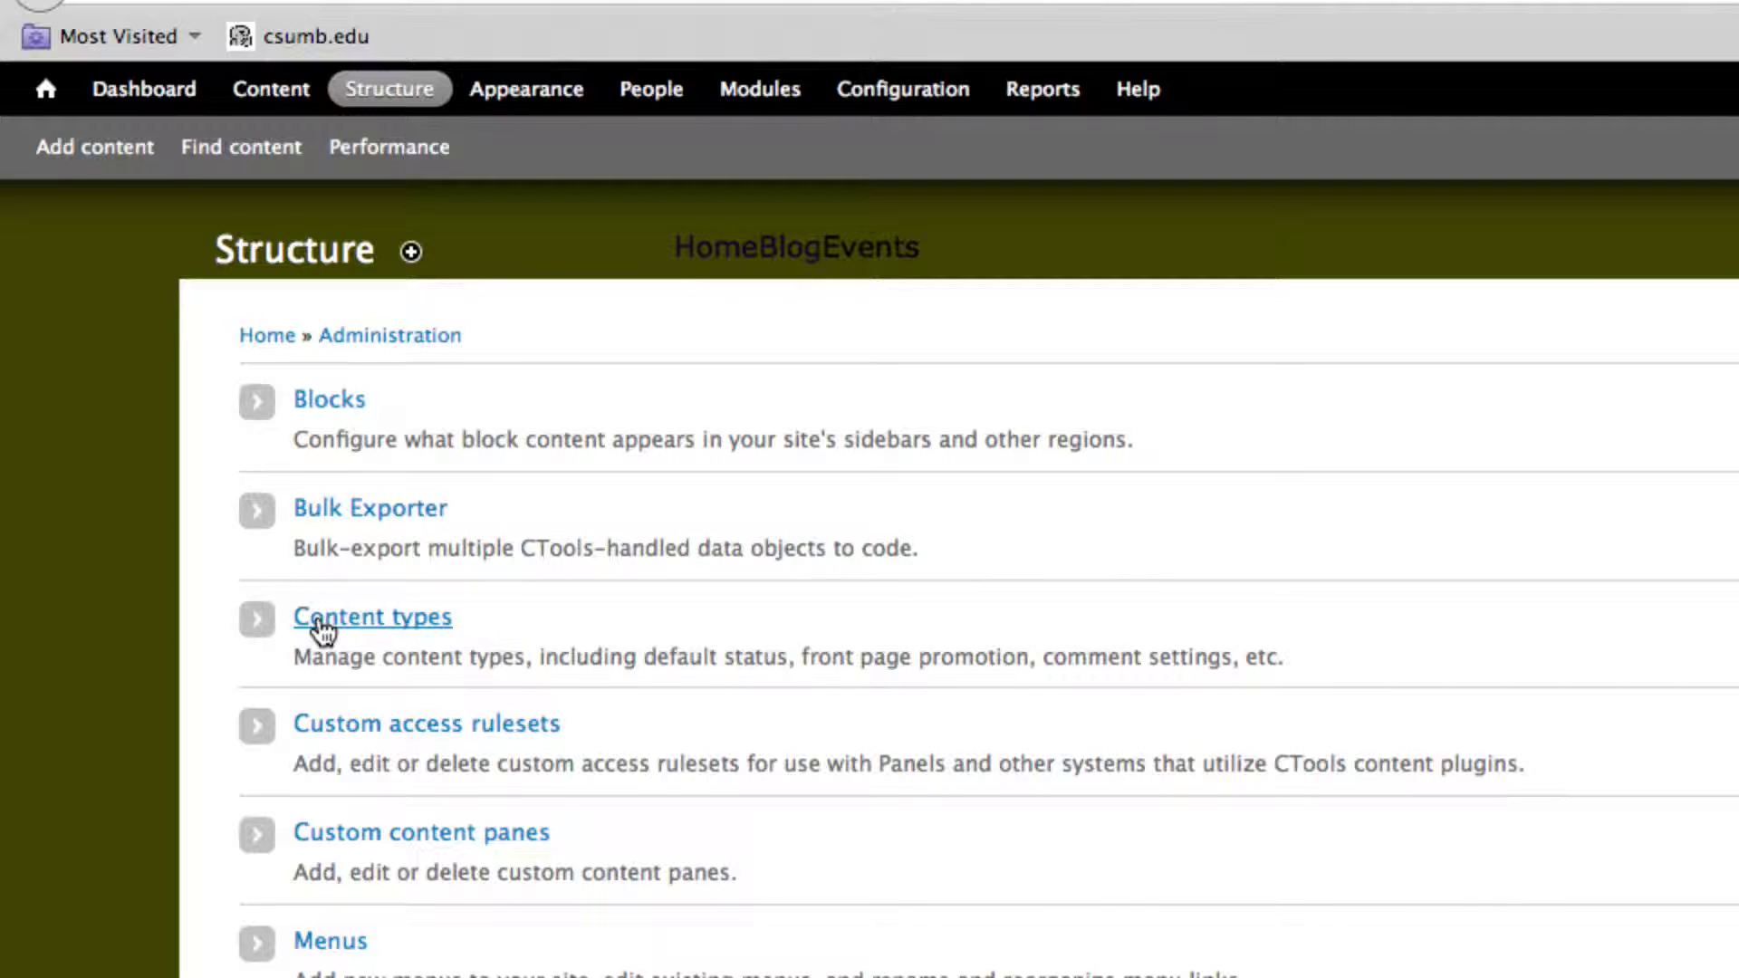
left_click(317, 623)
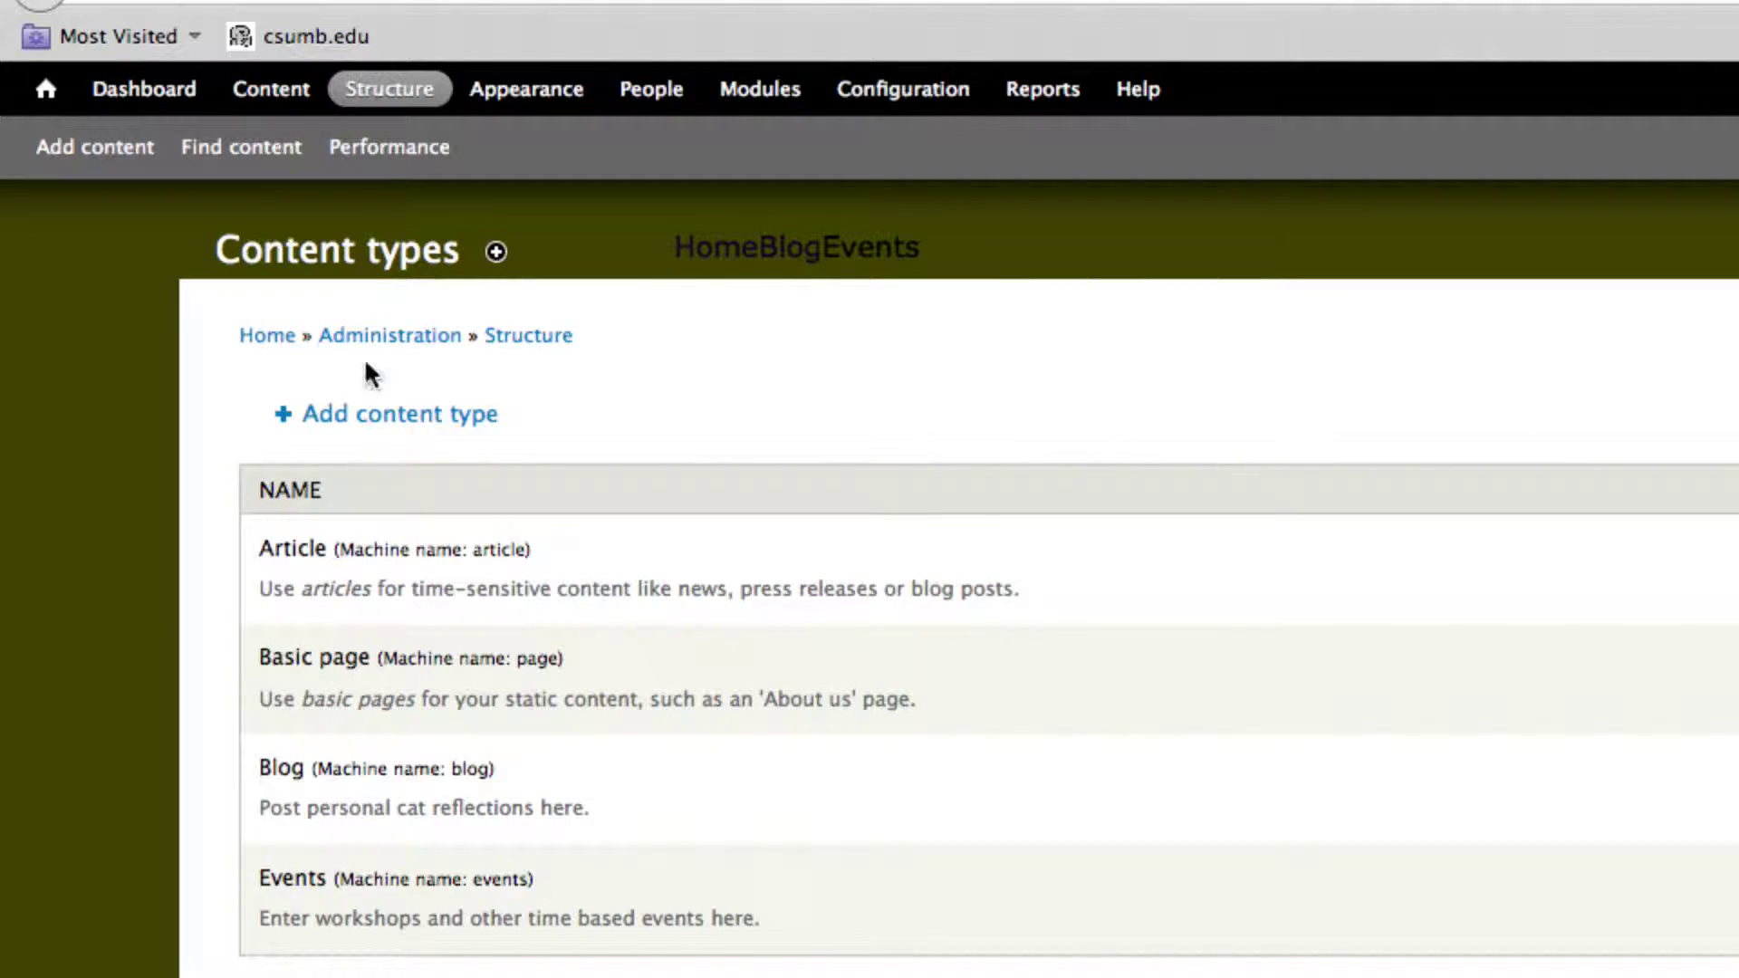
scroll(250, 895, "down", 3)
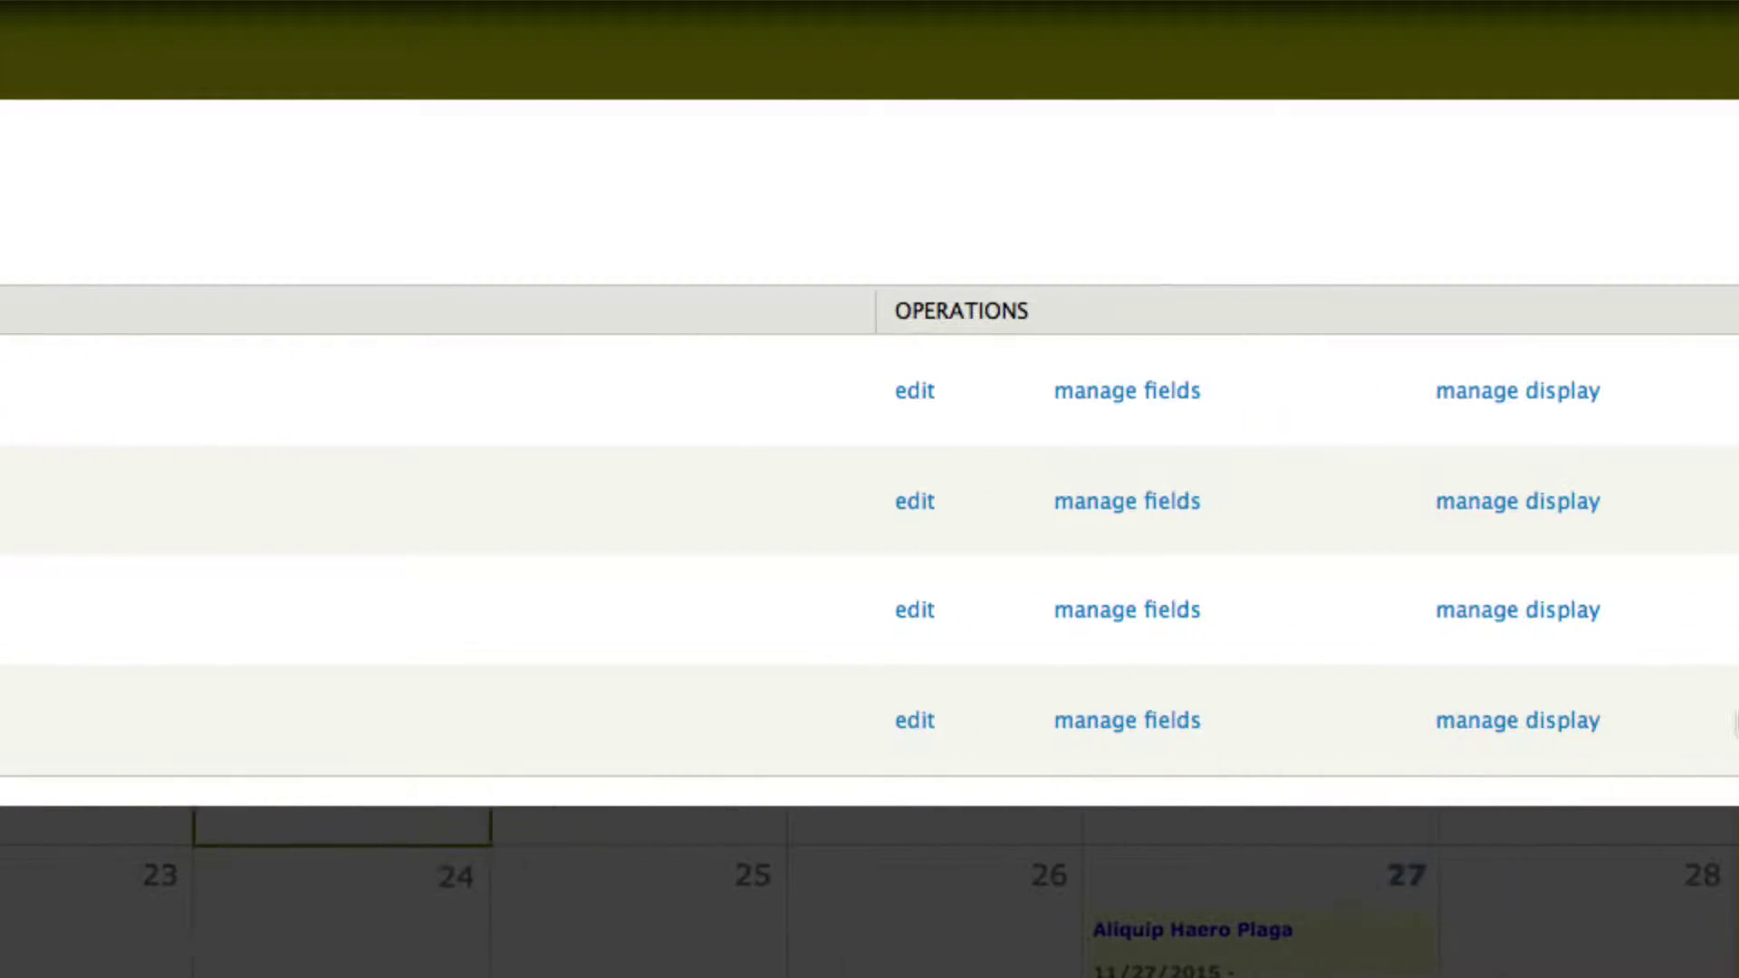
Review the Events fields (title, description, date, image), then close the overlay
left_click(1134, 727)
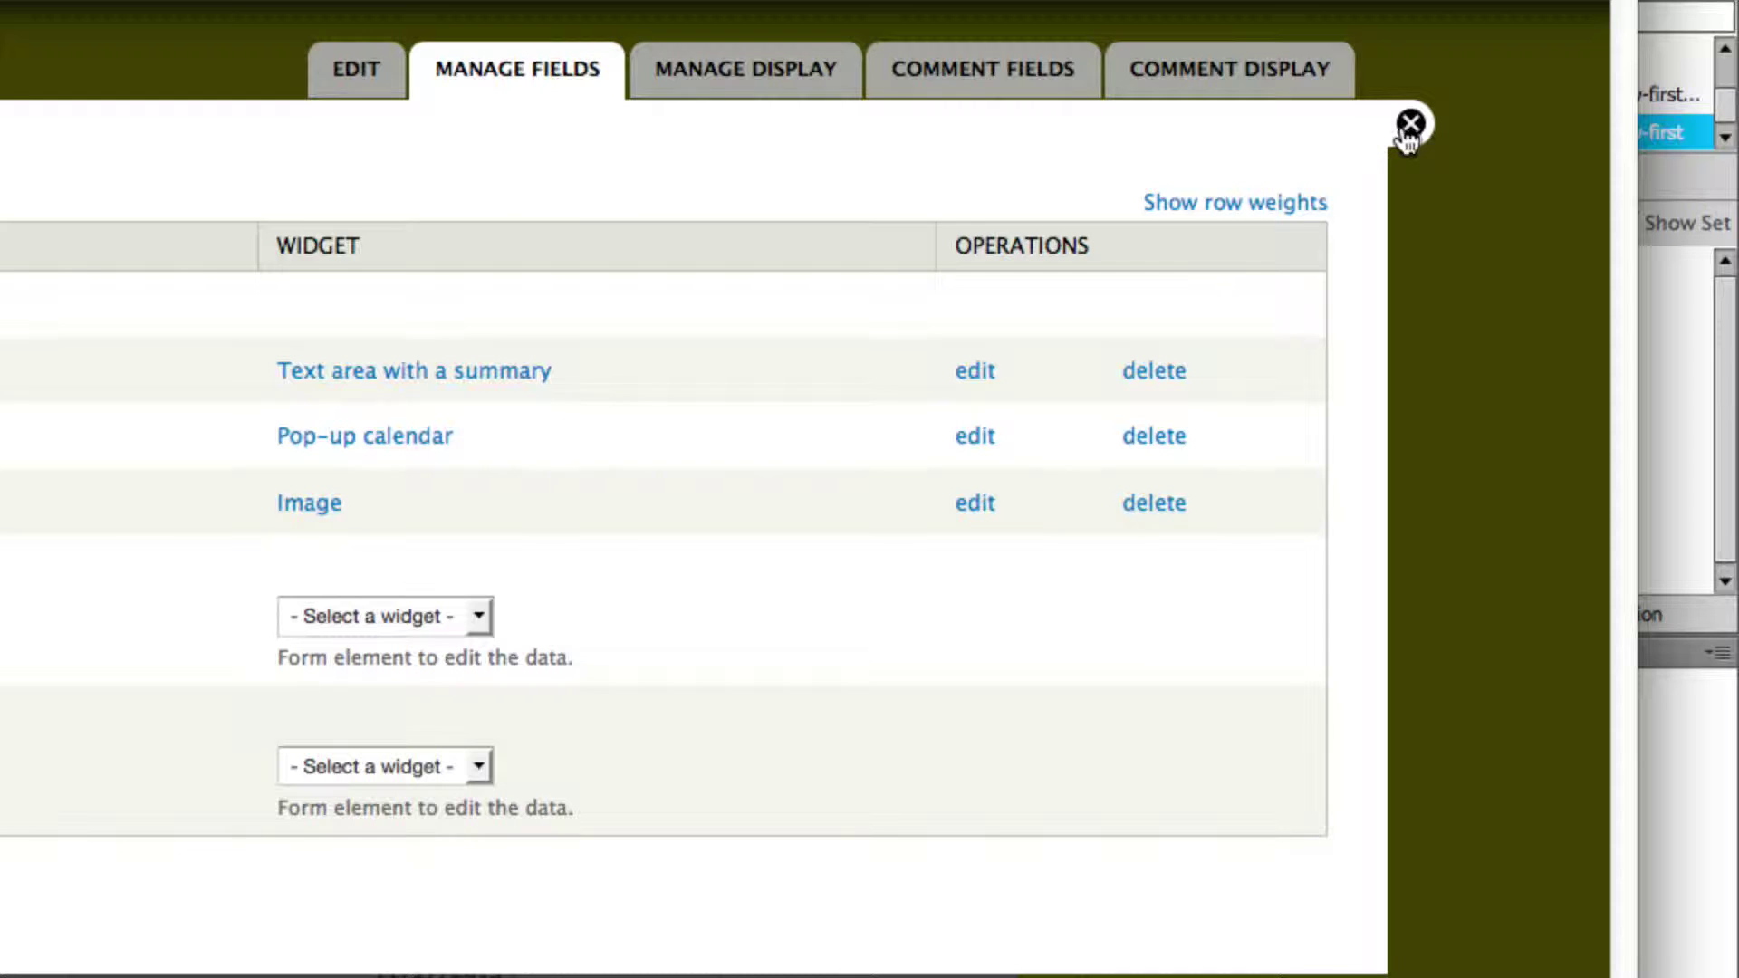
left_click(1410, 127)
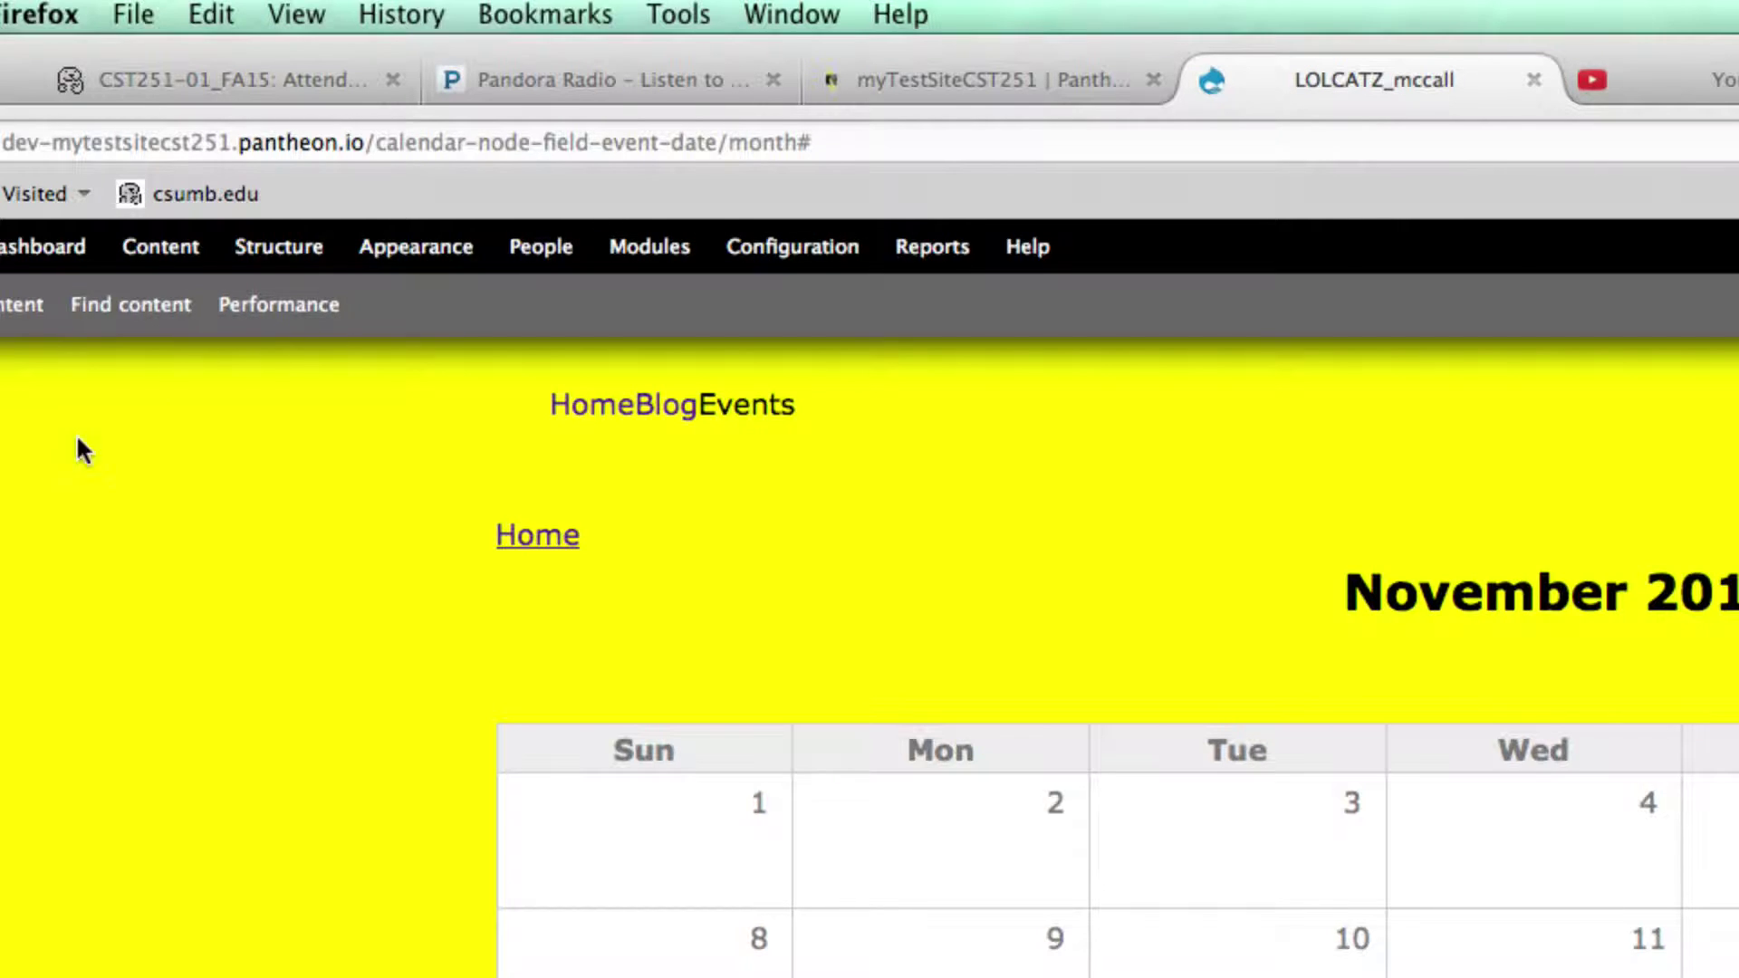
Open the Generate content form from Configuration's Development section
left_click(784, 261)
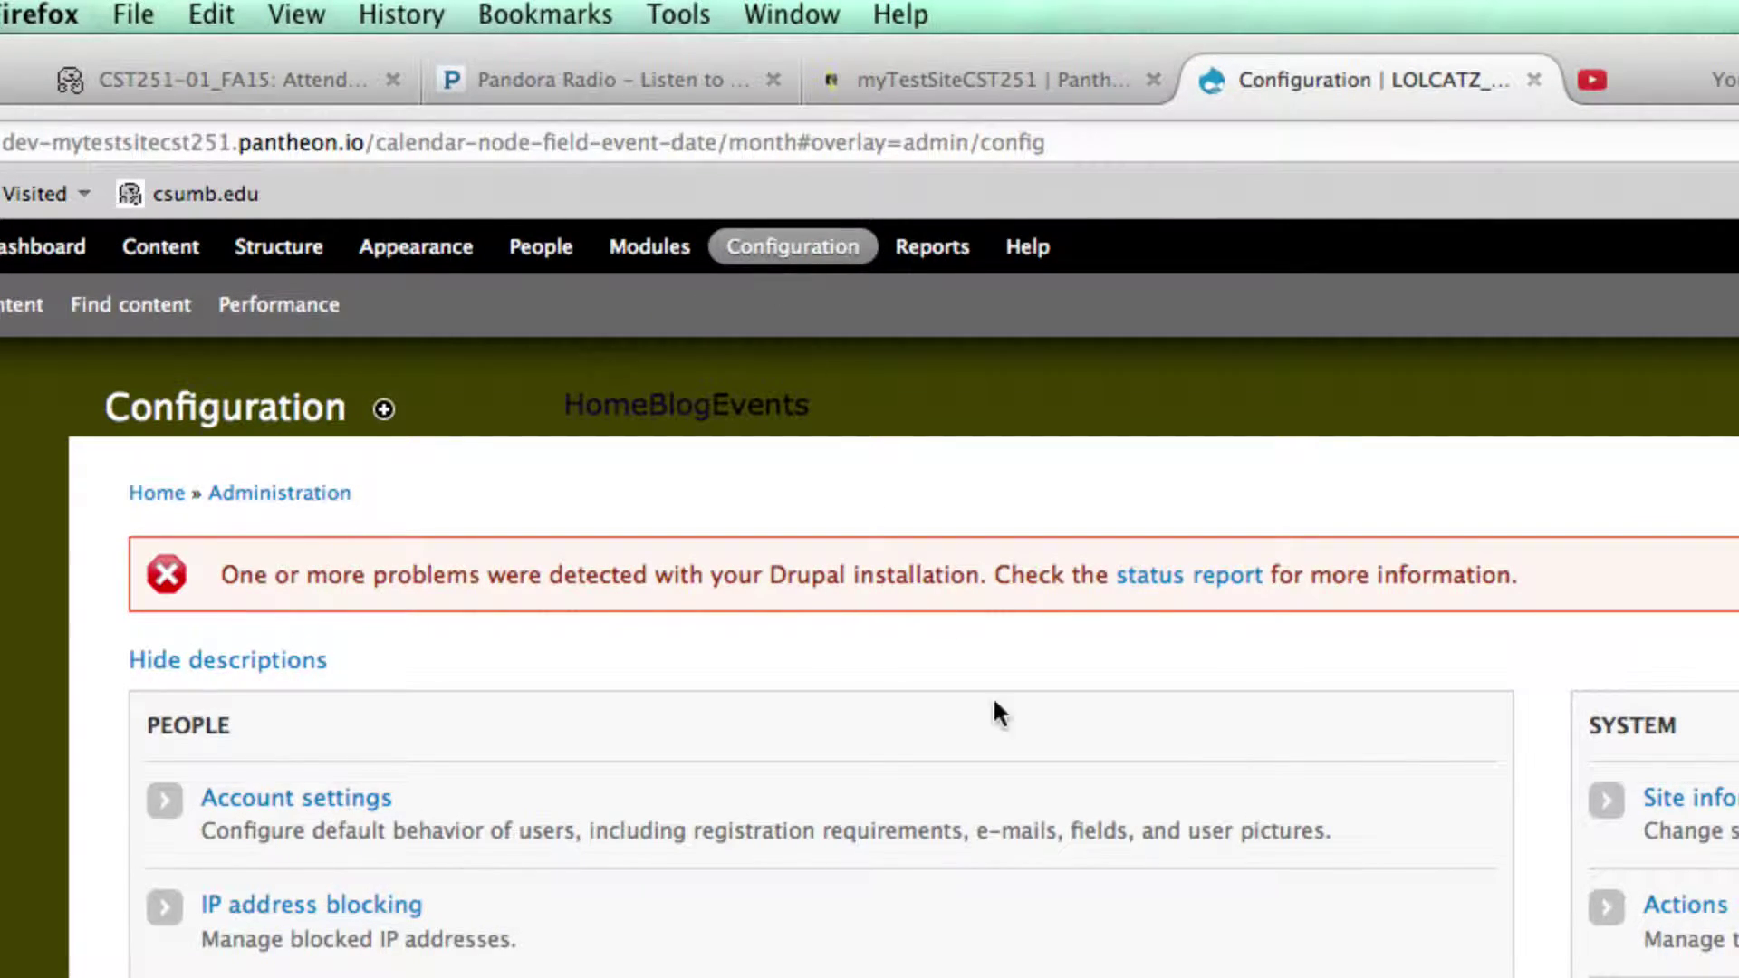
scroll(1023, 743, "down", 5)
scroll(1024, 742, "down", 3)
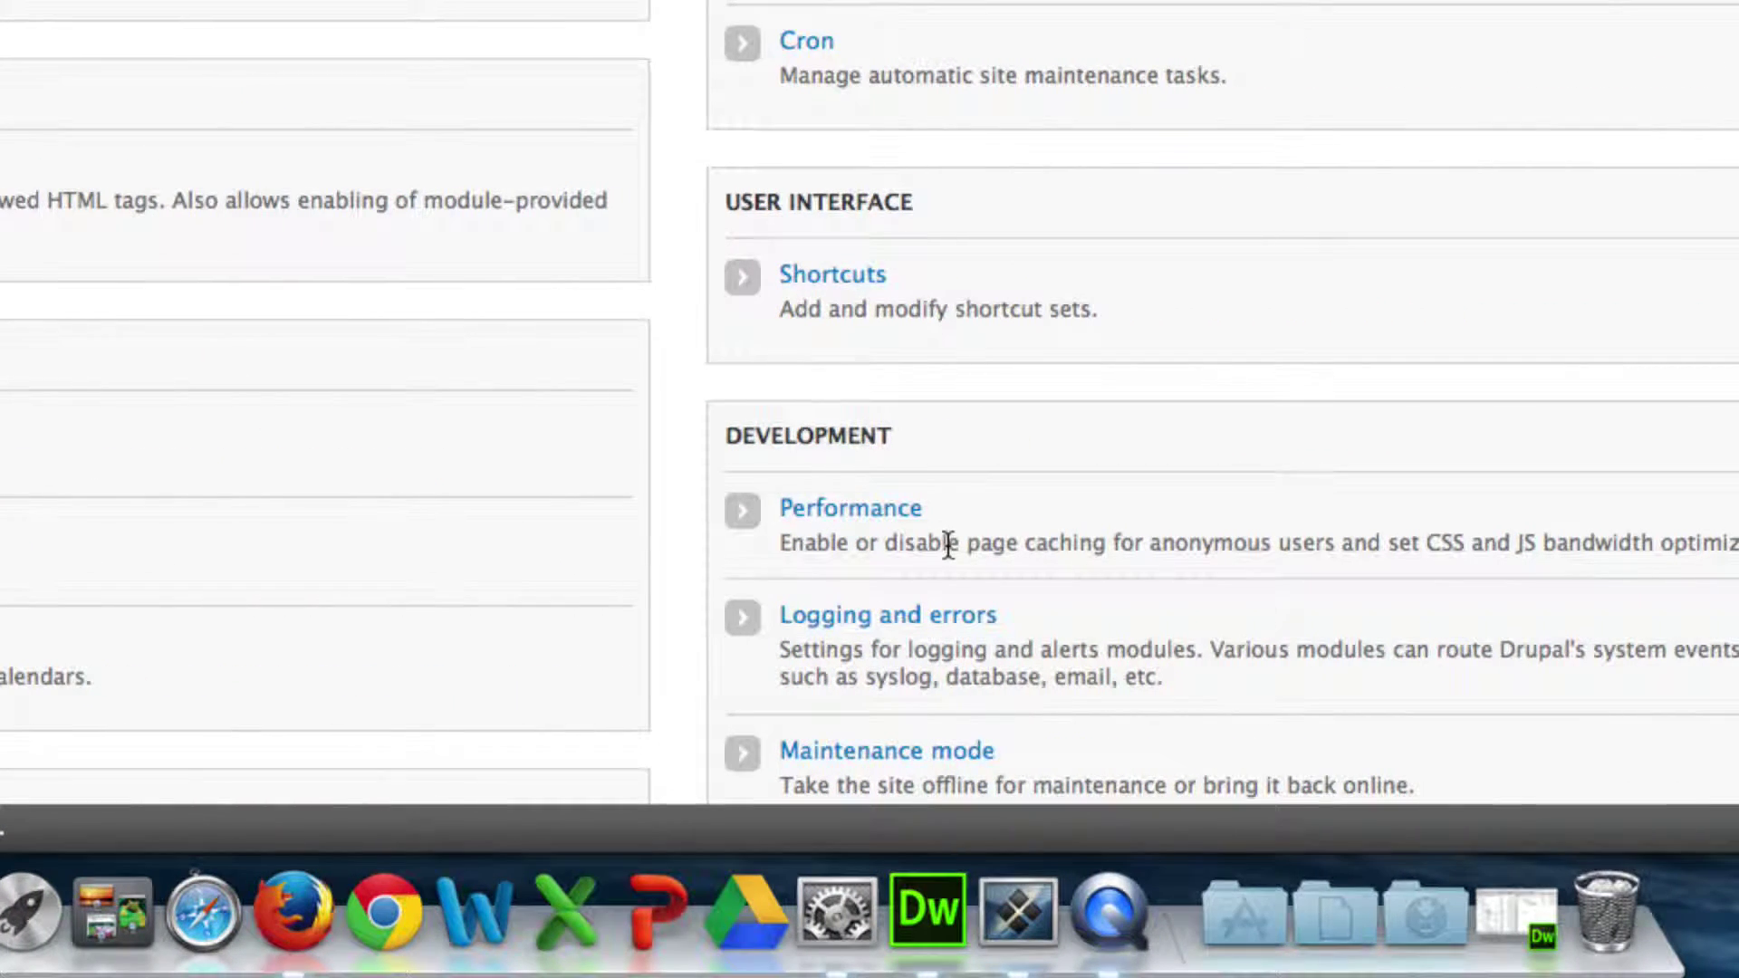
scroll(947, 543, "down", 2)
scroll(947, 553, "down", 3)
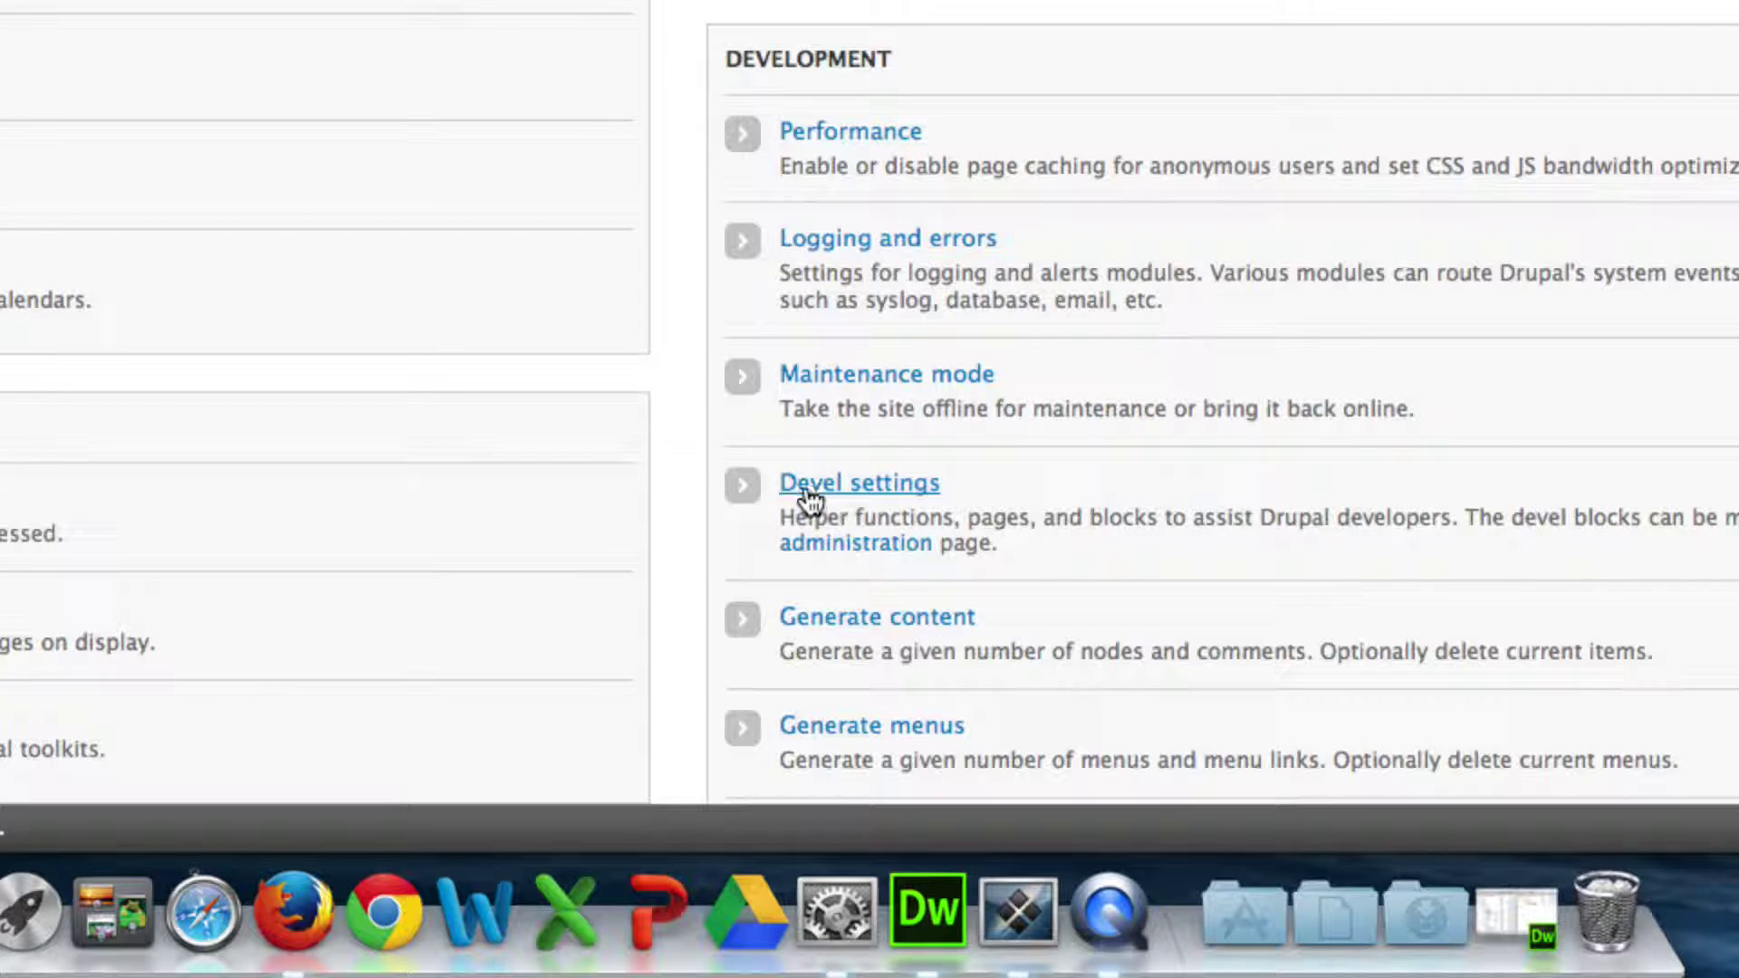
left_click(843, 623)
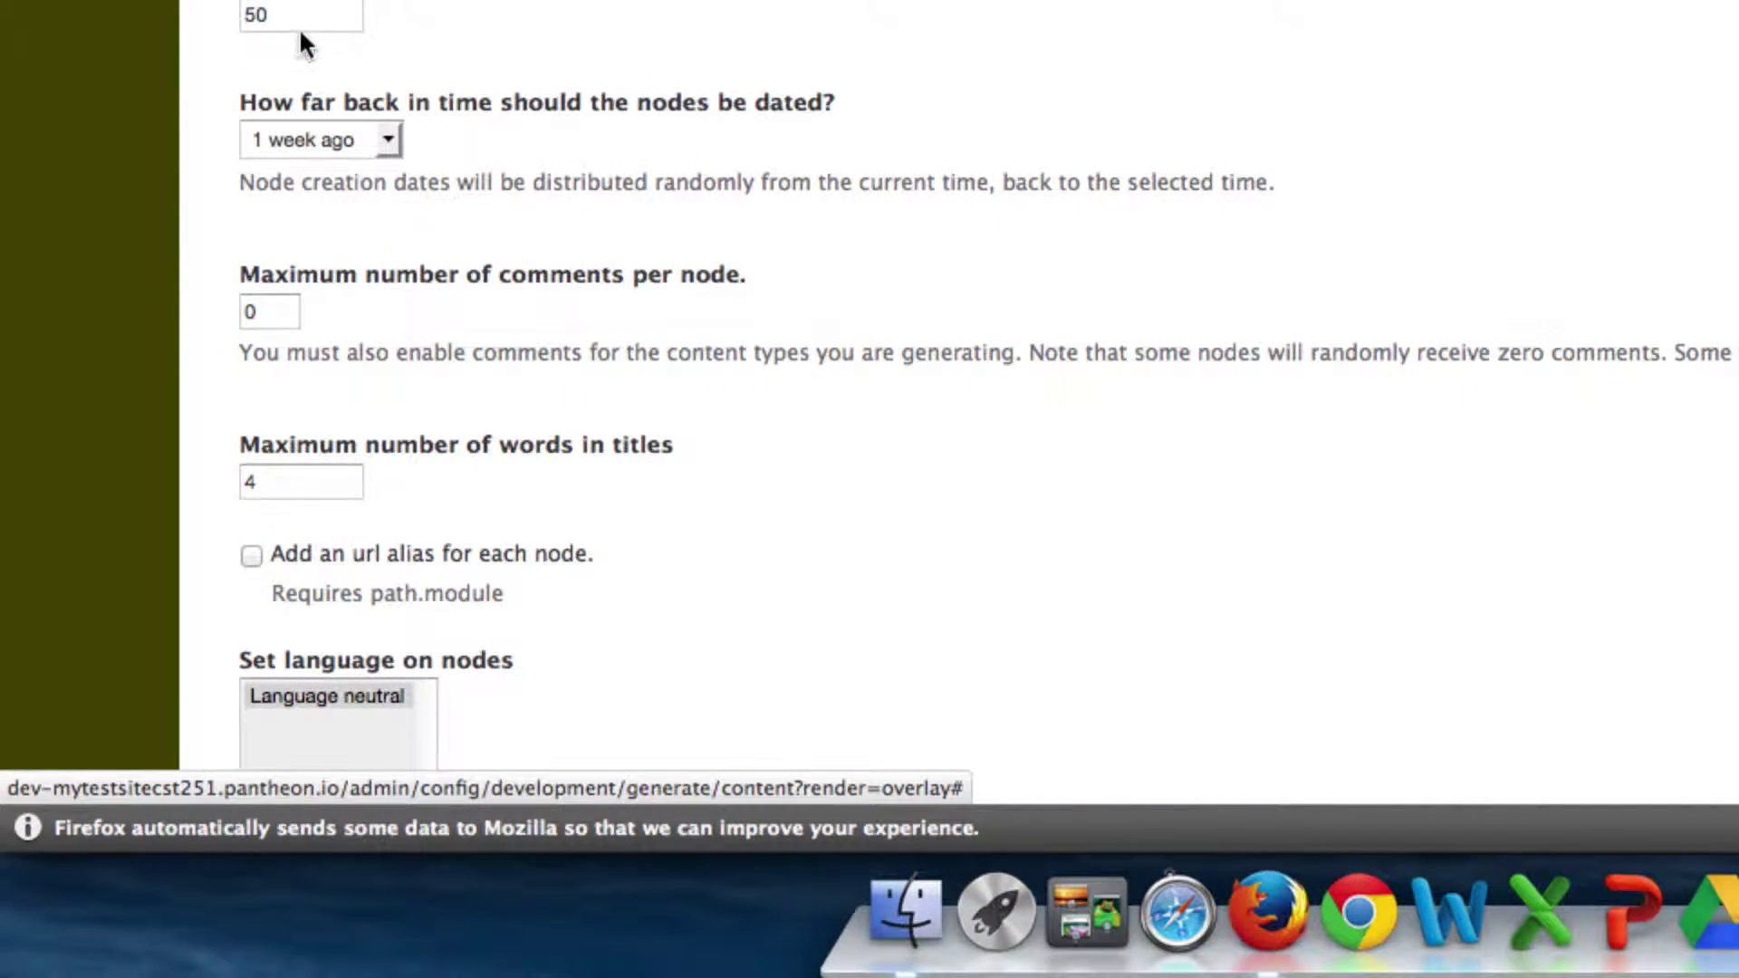
Select the Events content type and change the node count from 50 to 100
scroll(297, 36, "up", 3)
scroll(299, 54, "up", 2)
scroll(310, 18, "up", 2)
scroll(362, 27, "up", 1)
left_click(272, 254)
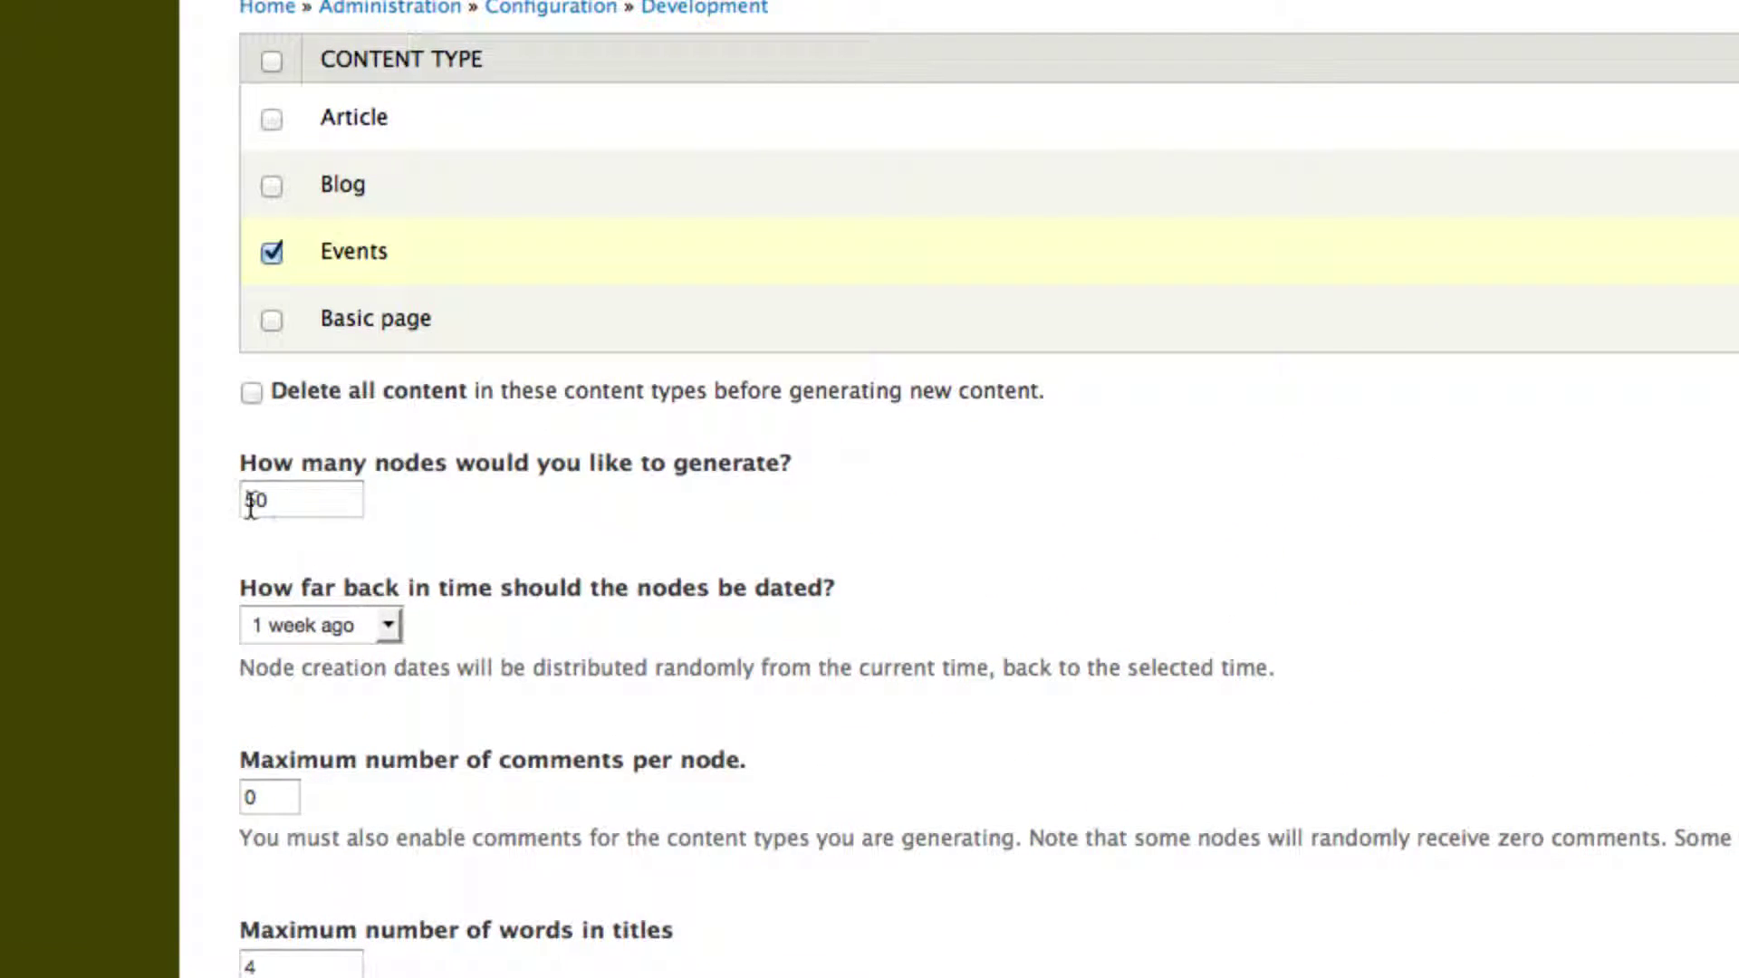
scroll(396, 472, "down", 1)
left_click_drag(291, 452, 168, 447)
type("100")
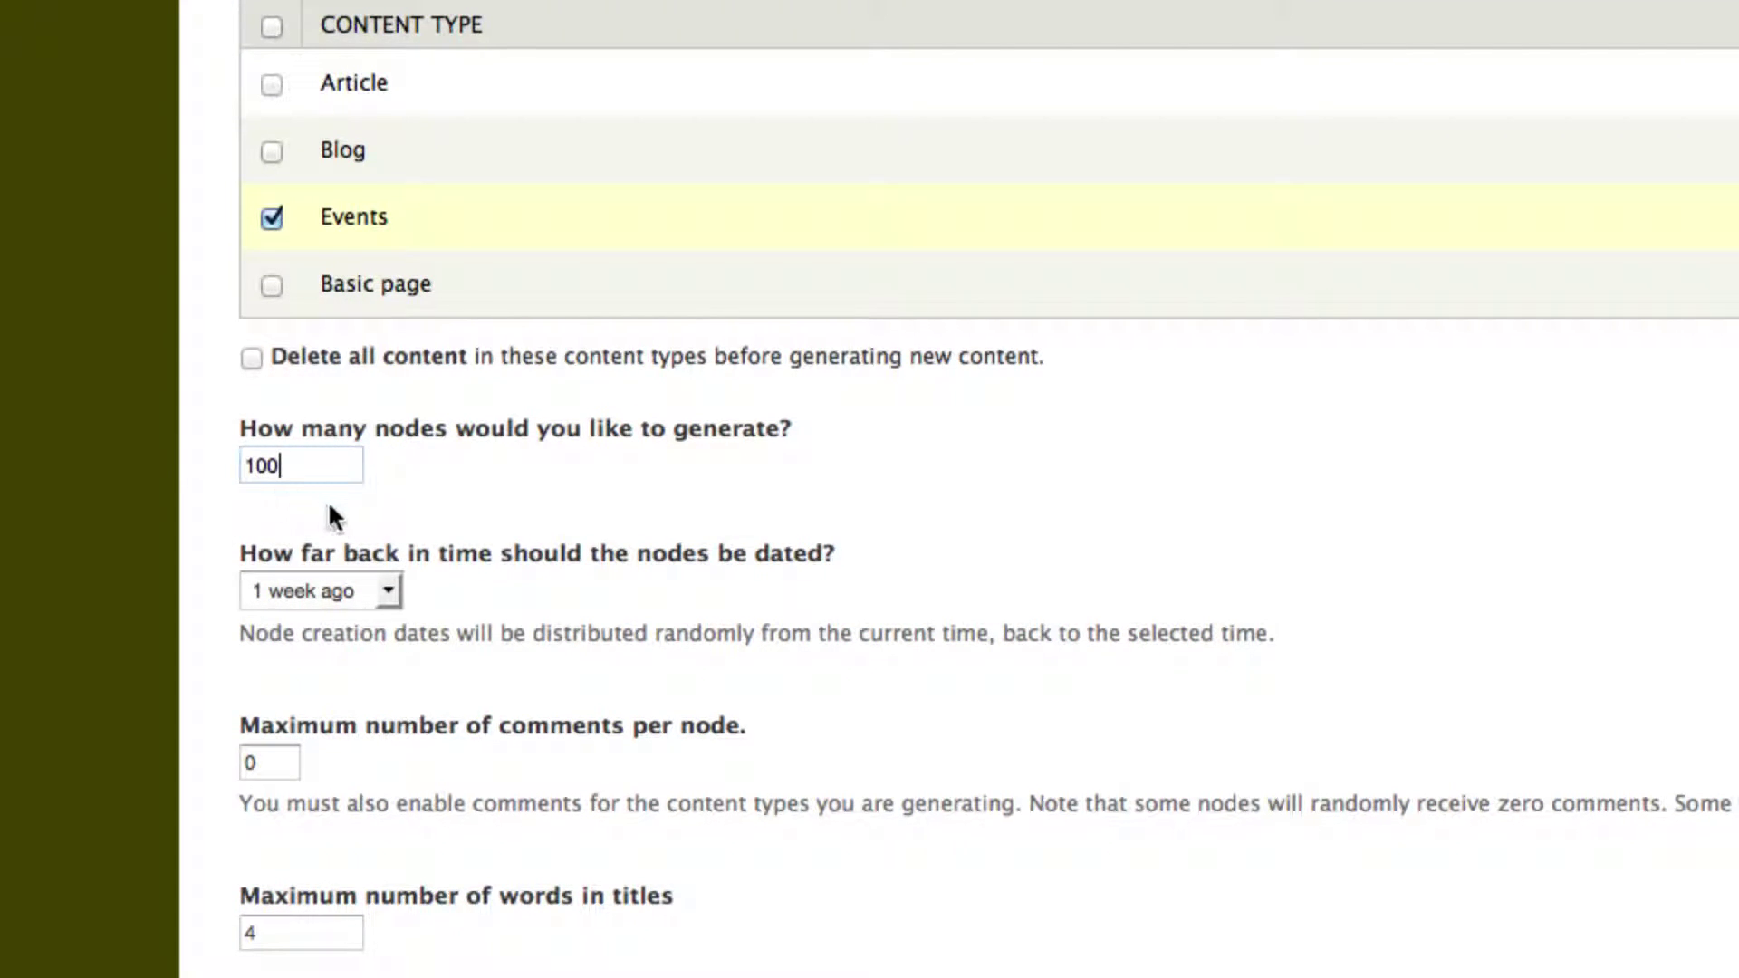
scroll(335, 507, "down", 5)
scroll(428, 738, "down", 5)
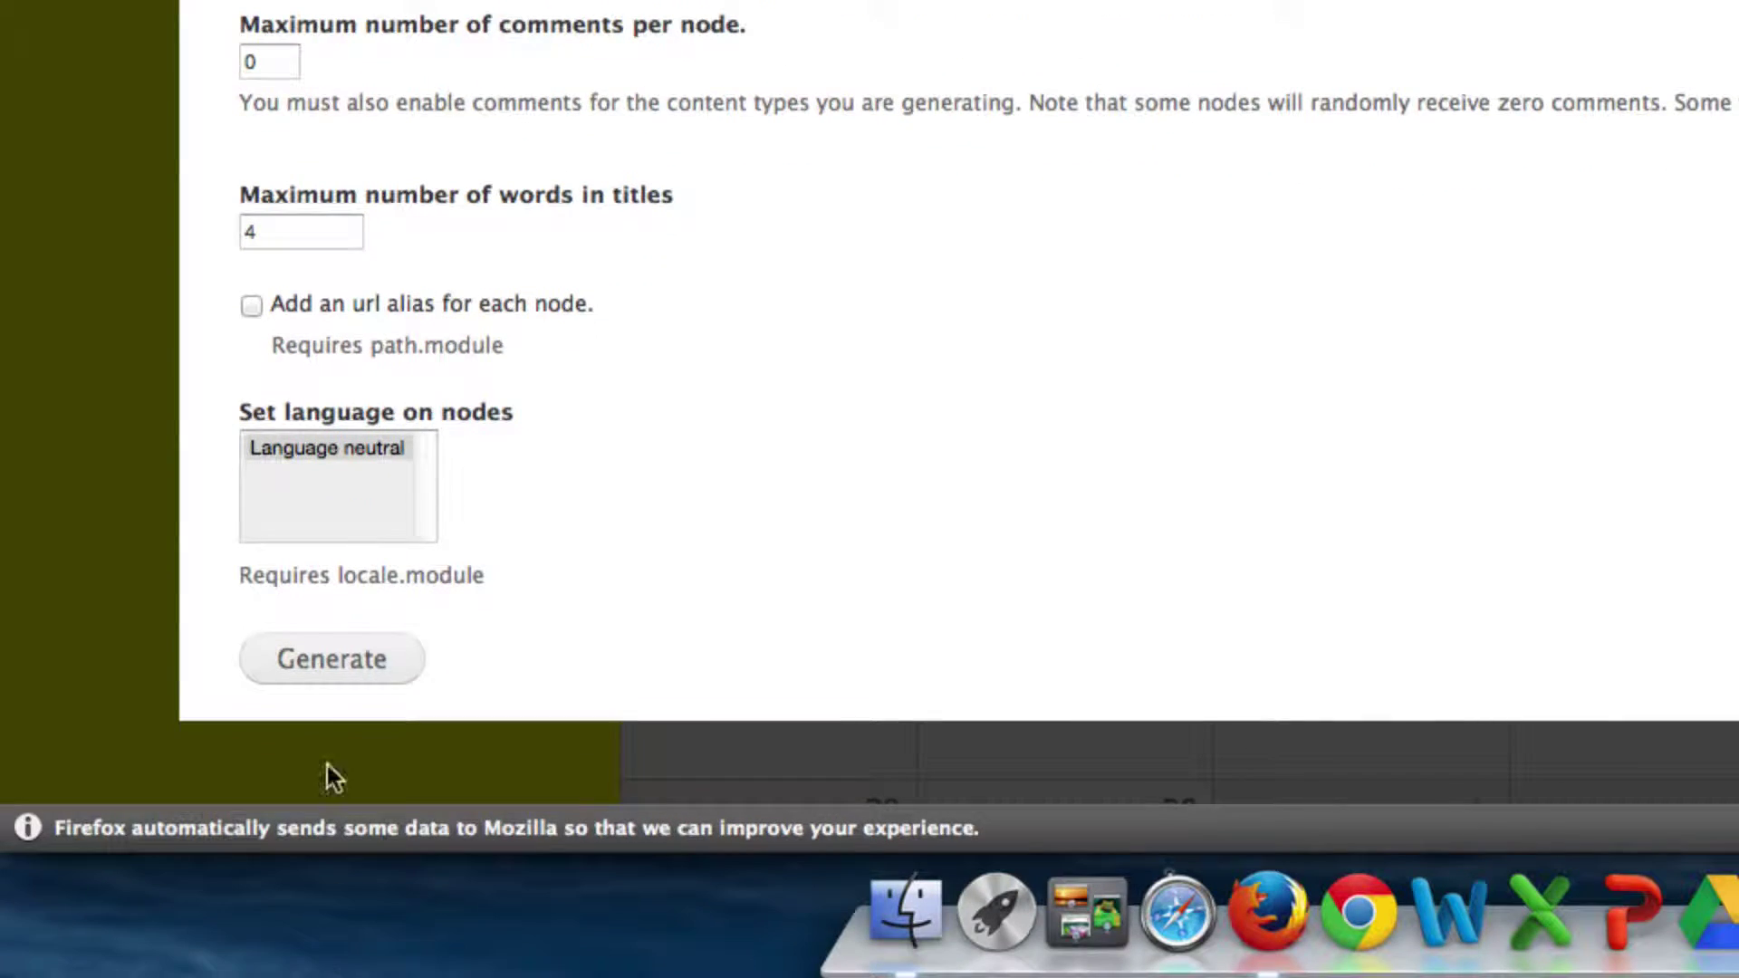
Run the generator to create 100 Events nodes successfully
left_click(324, 659)
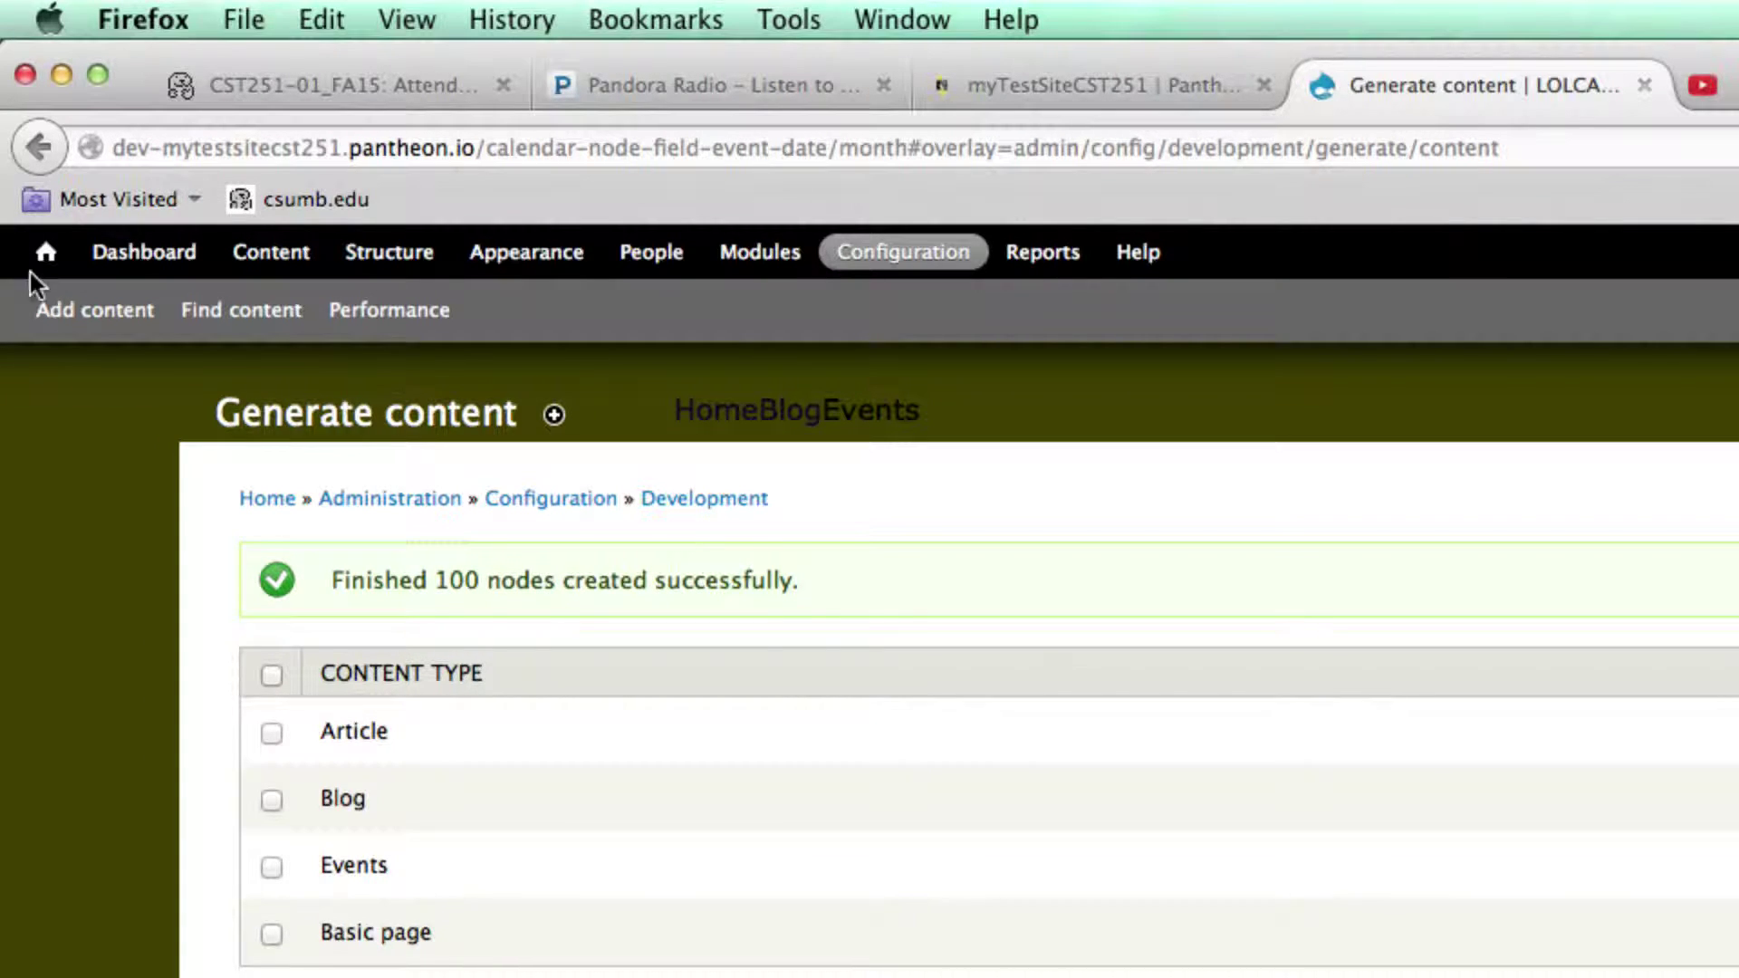
Go to the Views list under Structure
left_click(265, 257)
left_click(412, 268)
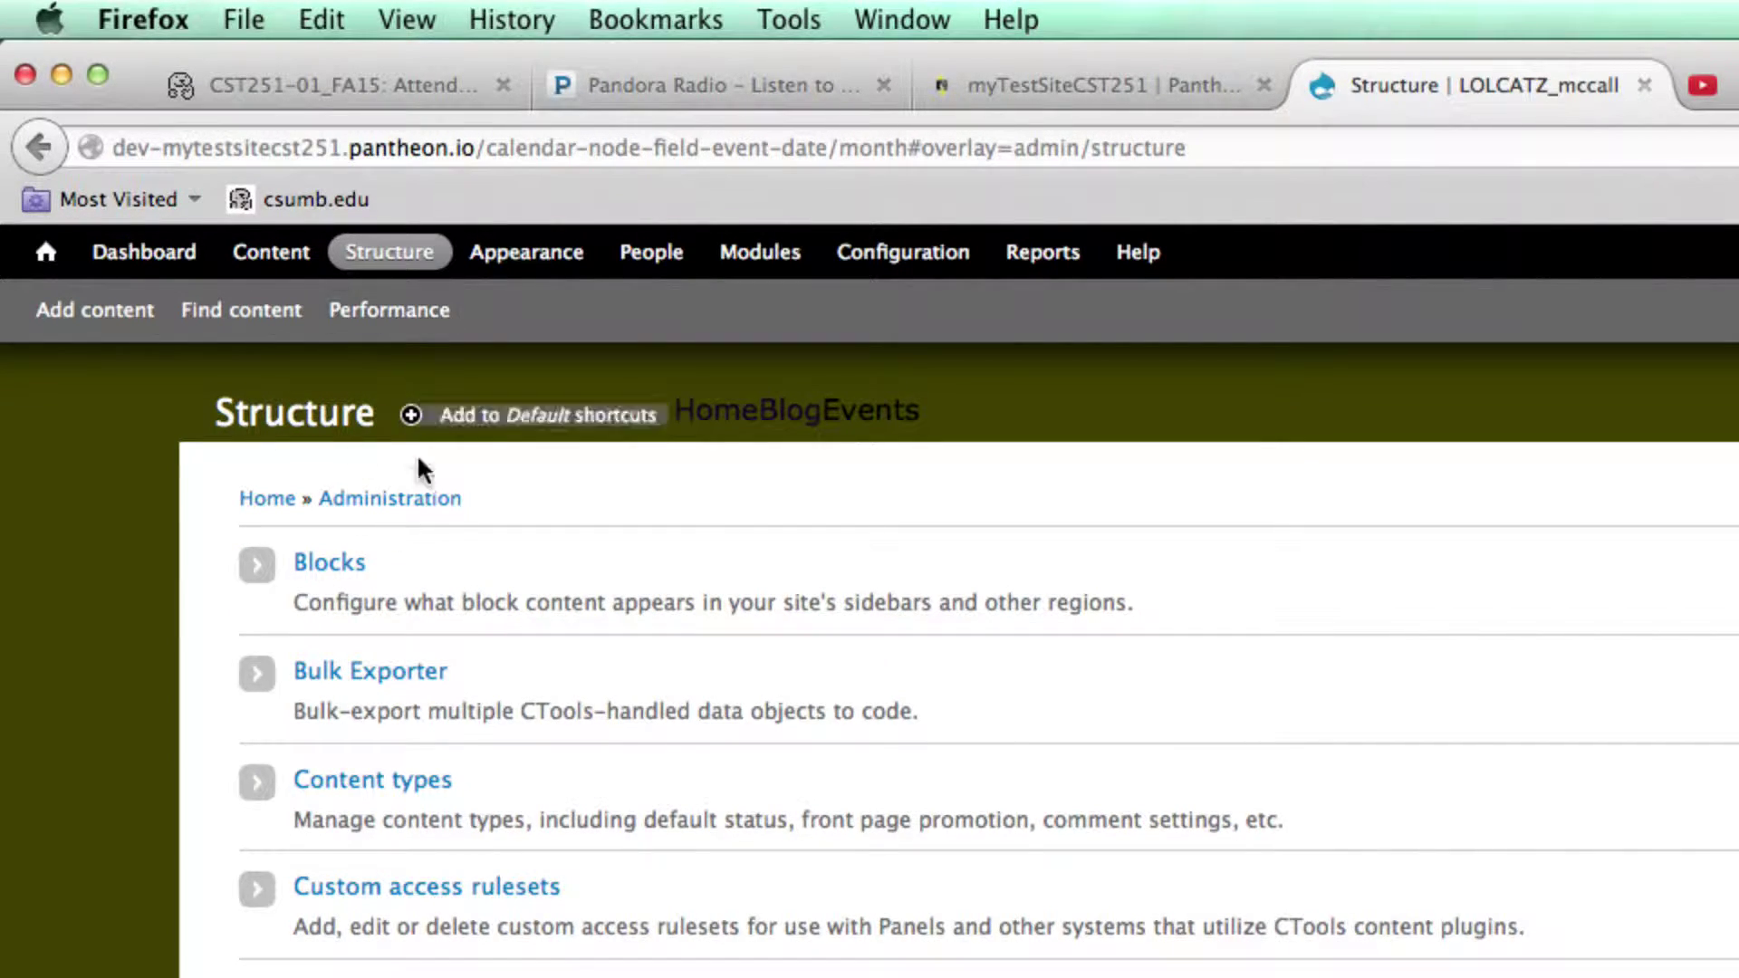
scroll(435, 942, "down", 1)
scroll(408, 960, "down", 10)
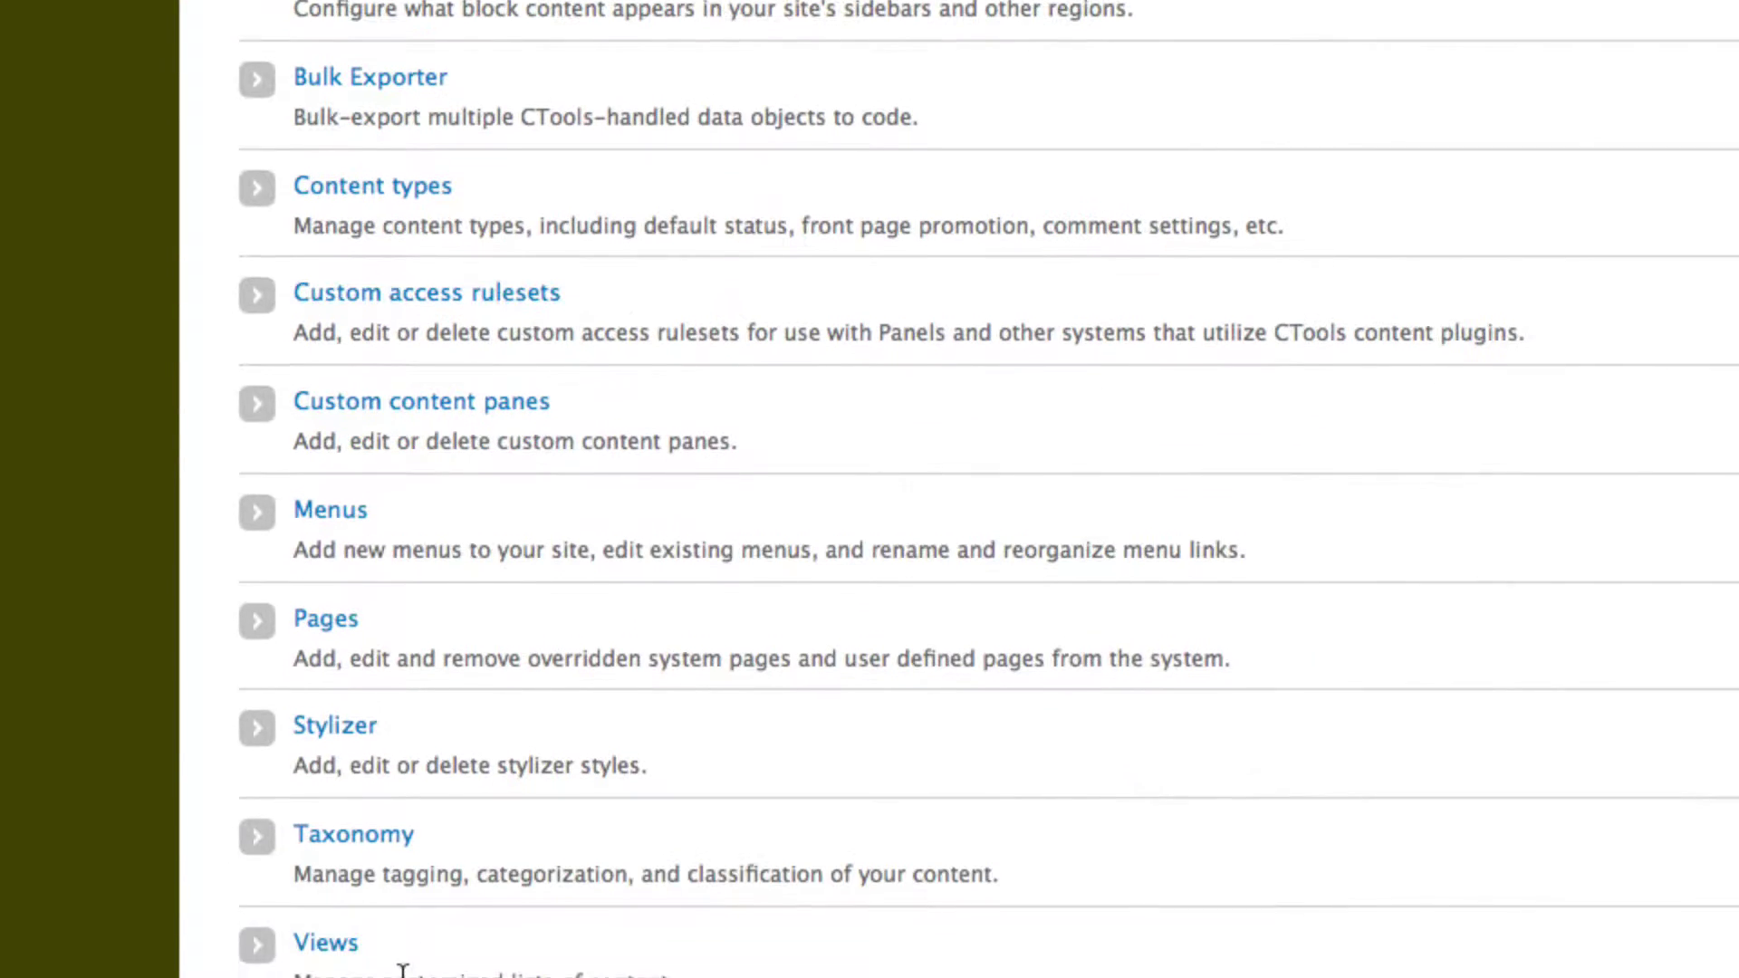
scroll(403, 968, "down", 3)
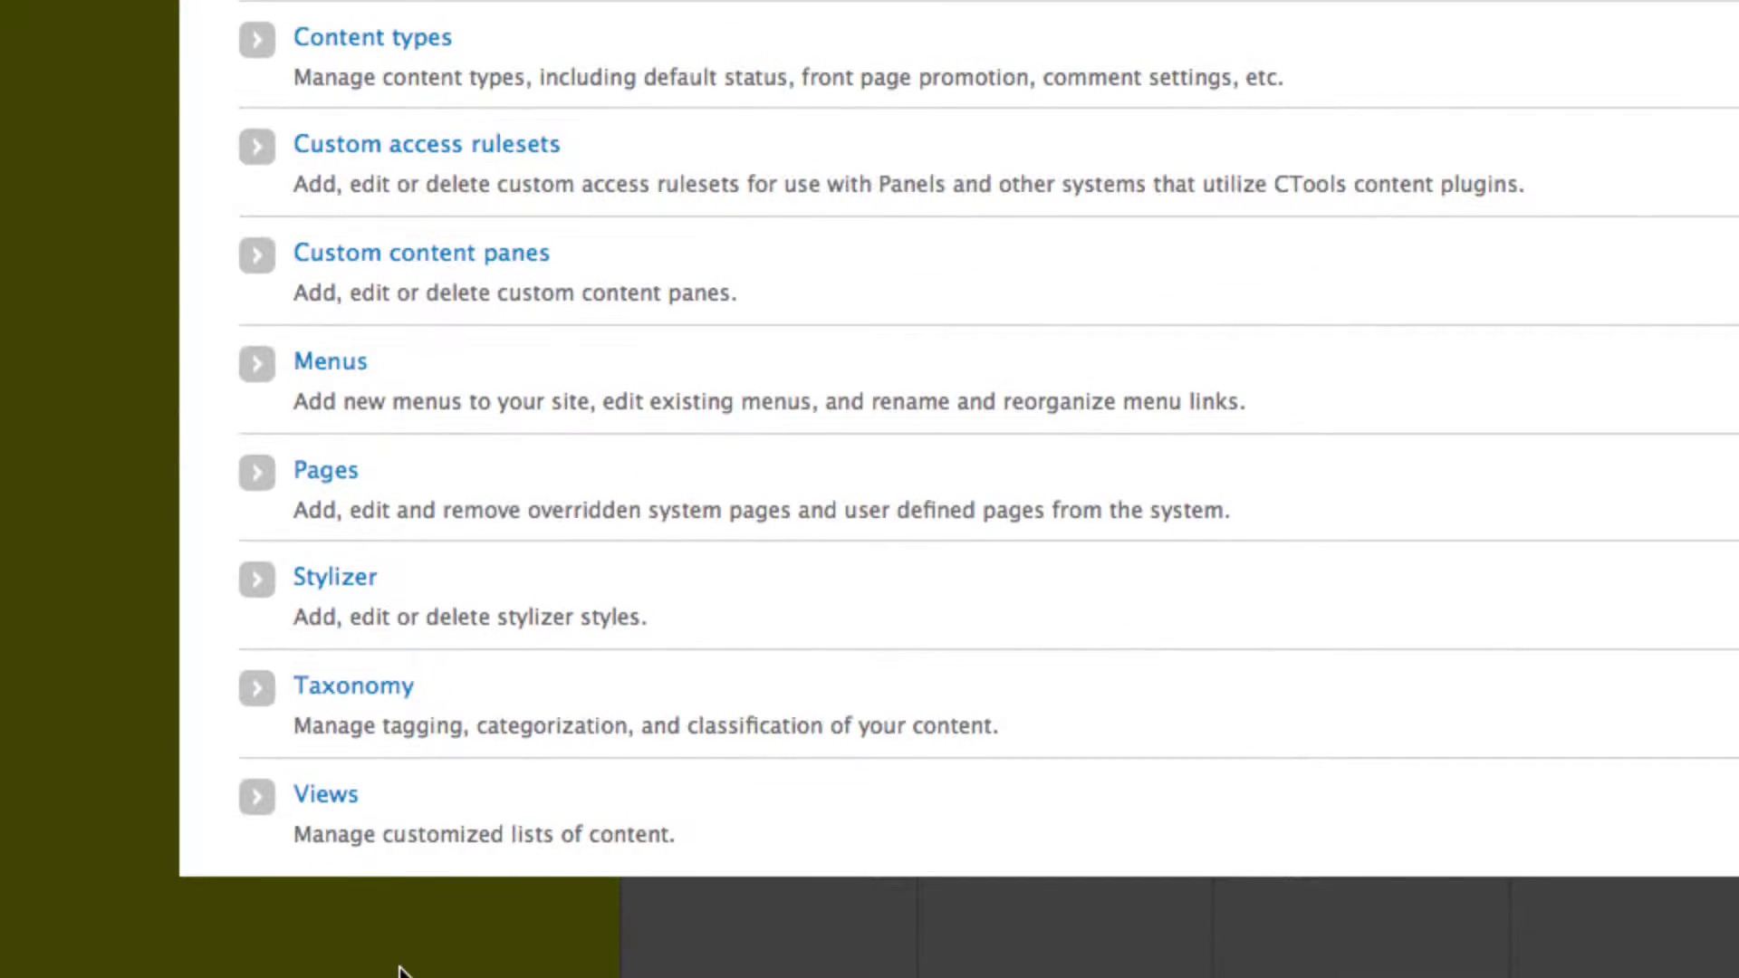
left_click(323, 801)
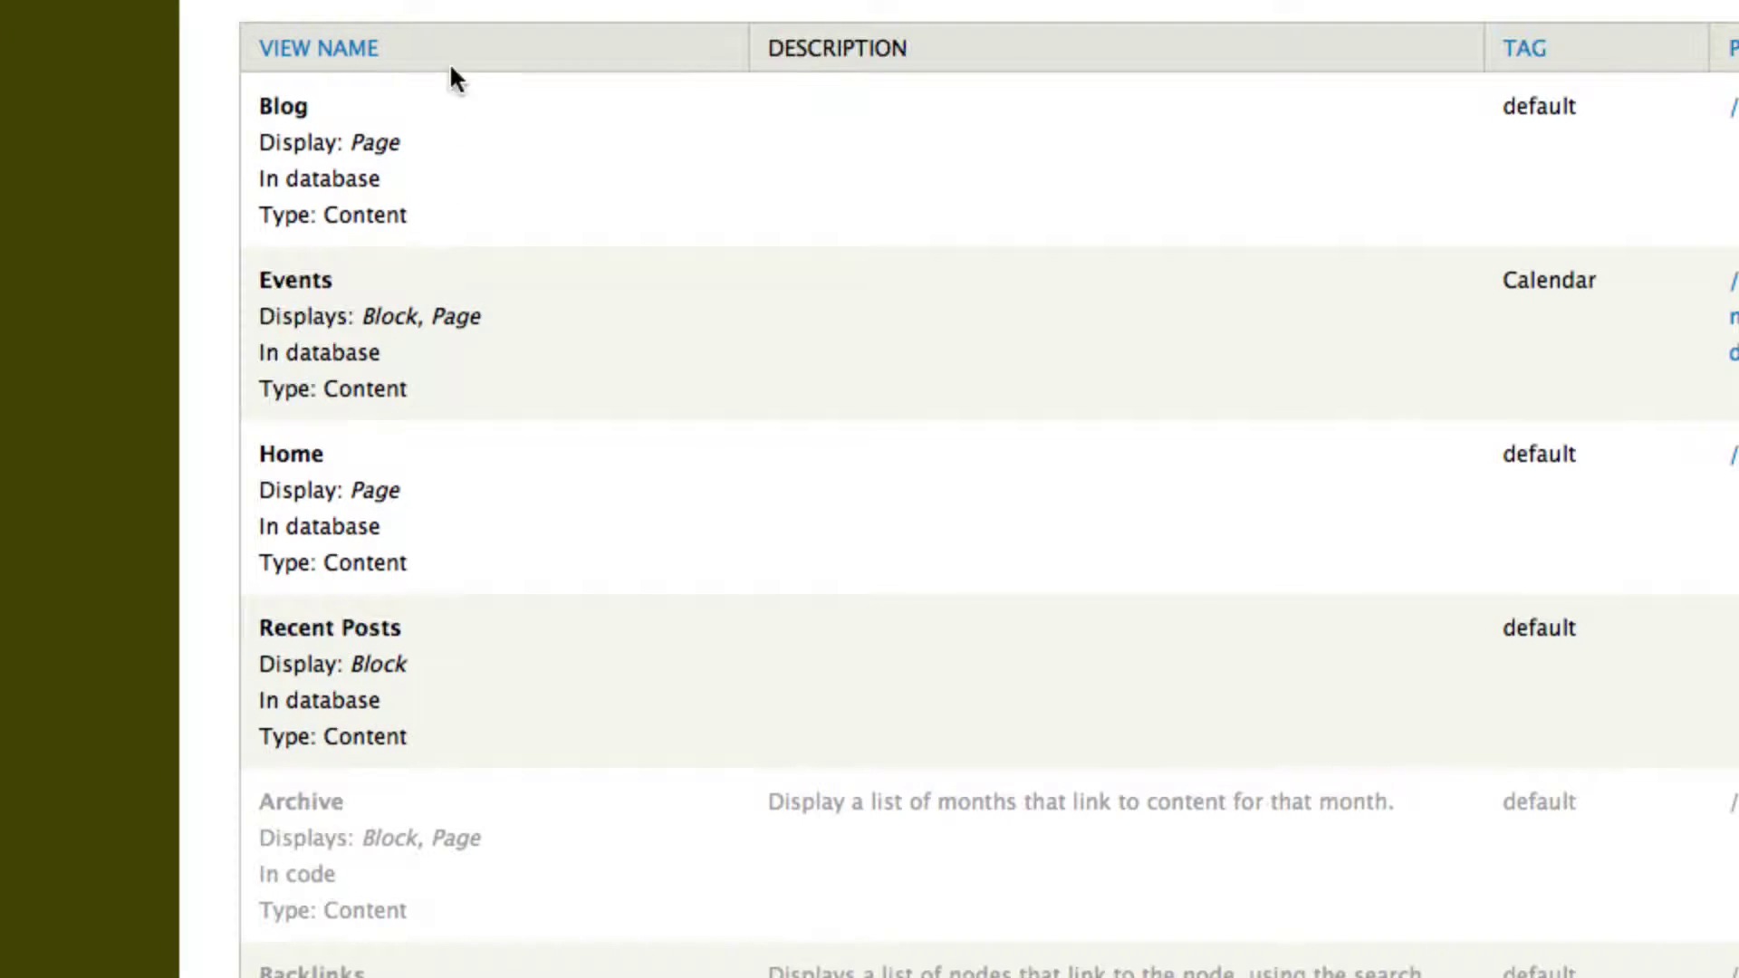
Create a view from the field_event_date Calendar template
scroll(467, 36, "up", 3)
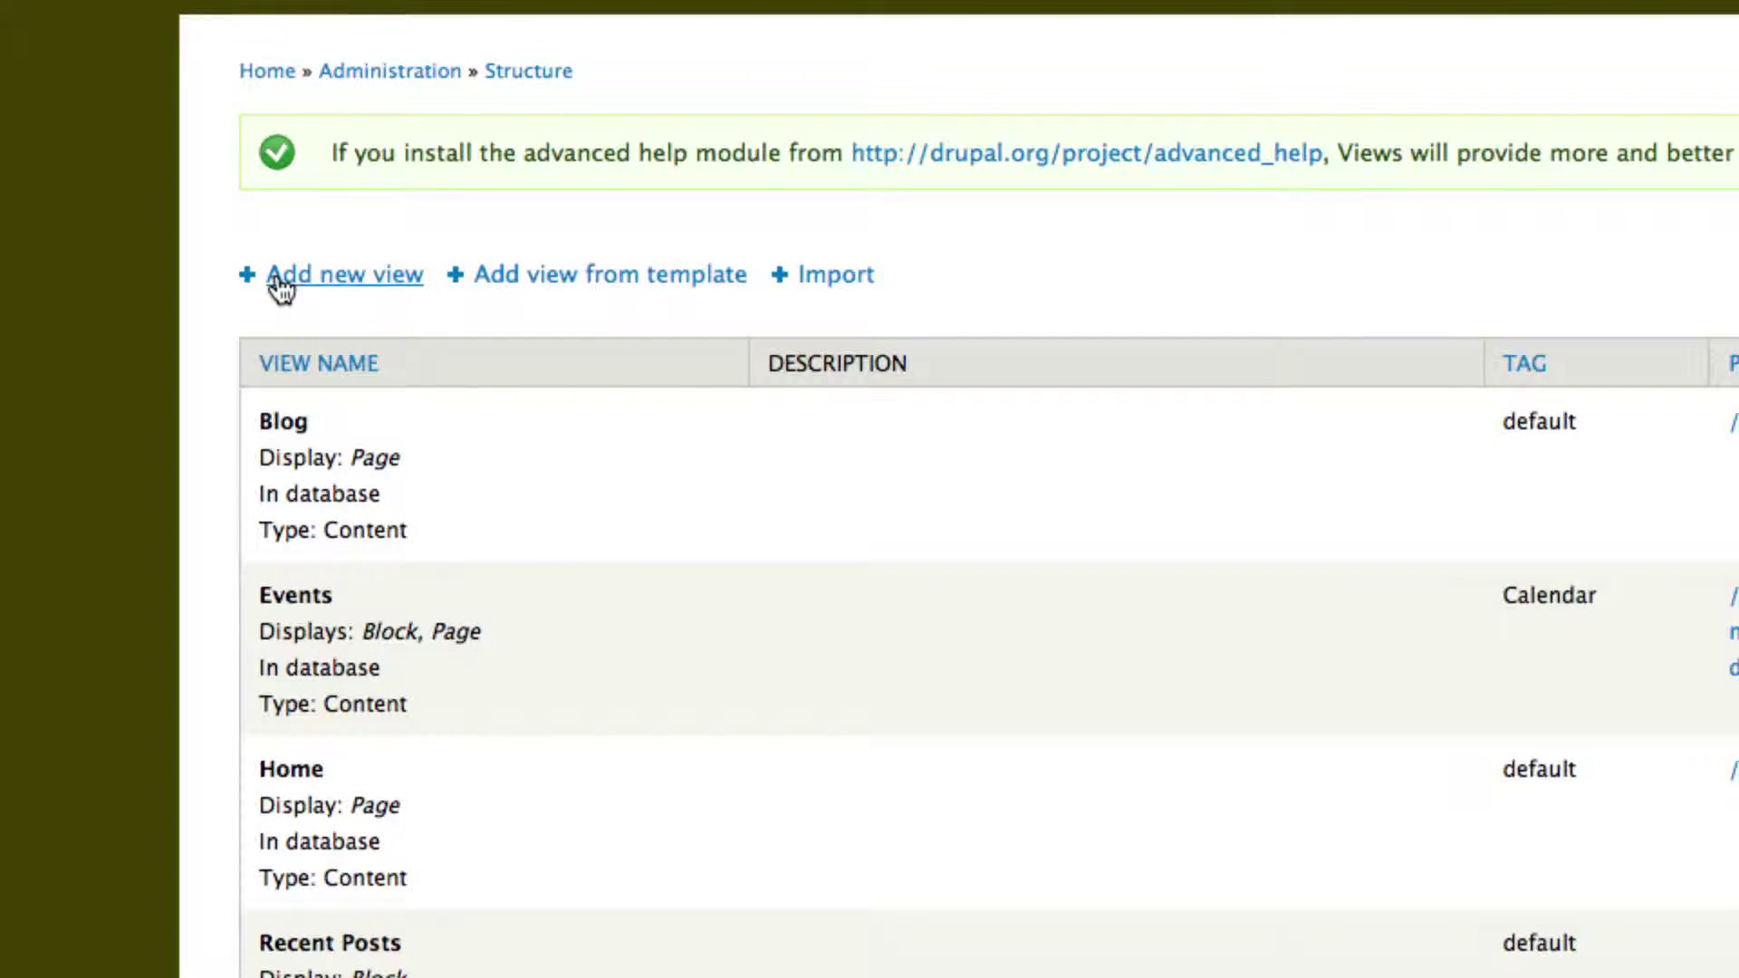
left_click(509, 282)
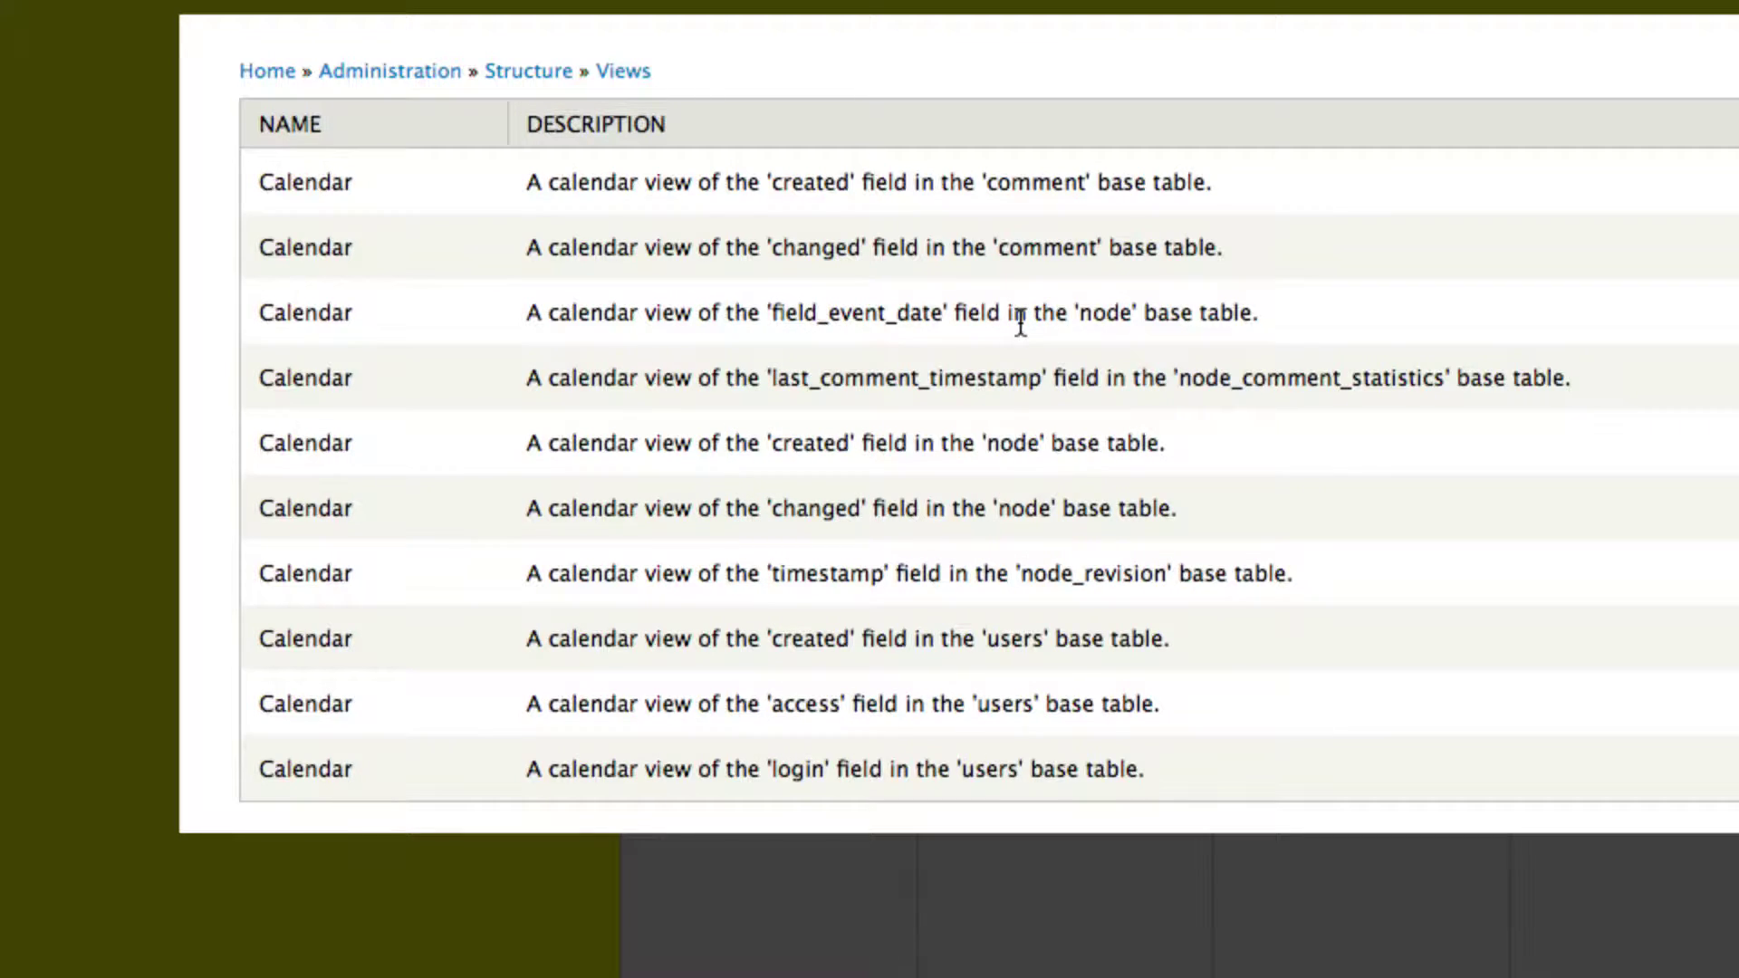
left_click_drag(1067, 312, 686, 295)
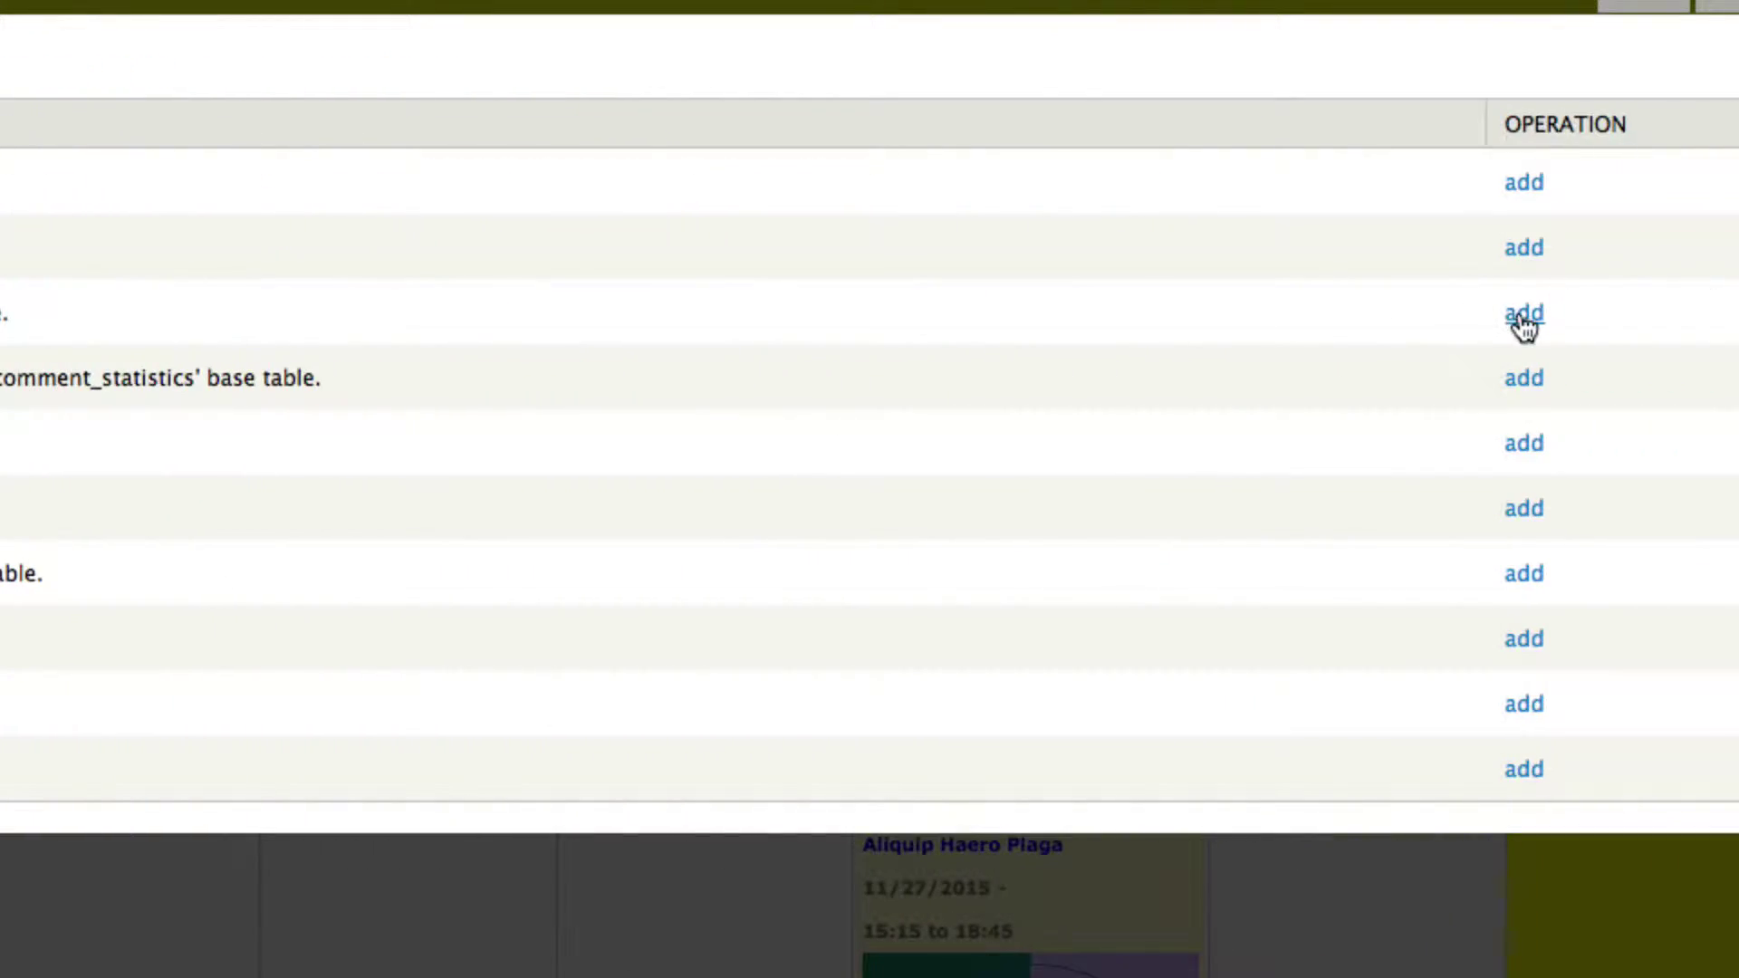
left_click(1517, 314)
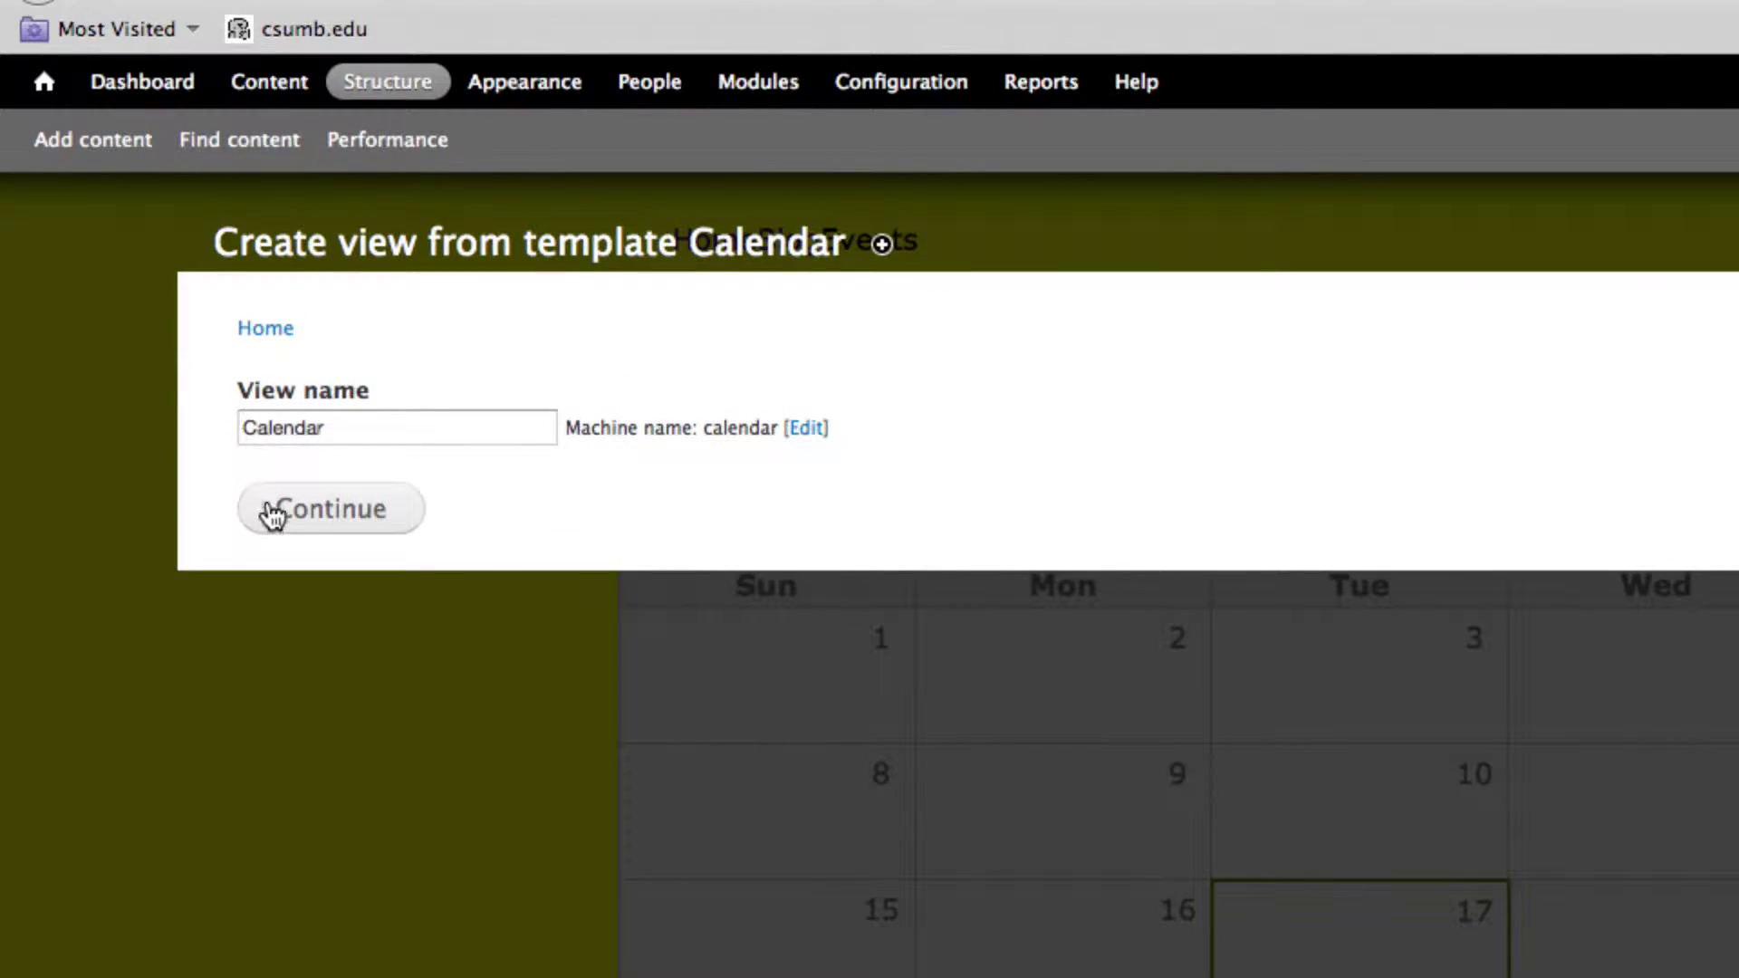
Name the view Calendar2, create it, and scroll to the Month display's fields
left_click(341, 432)
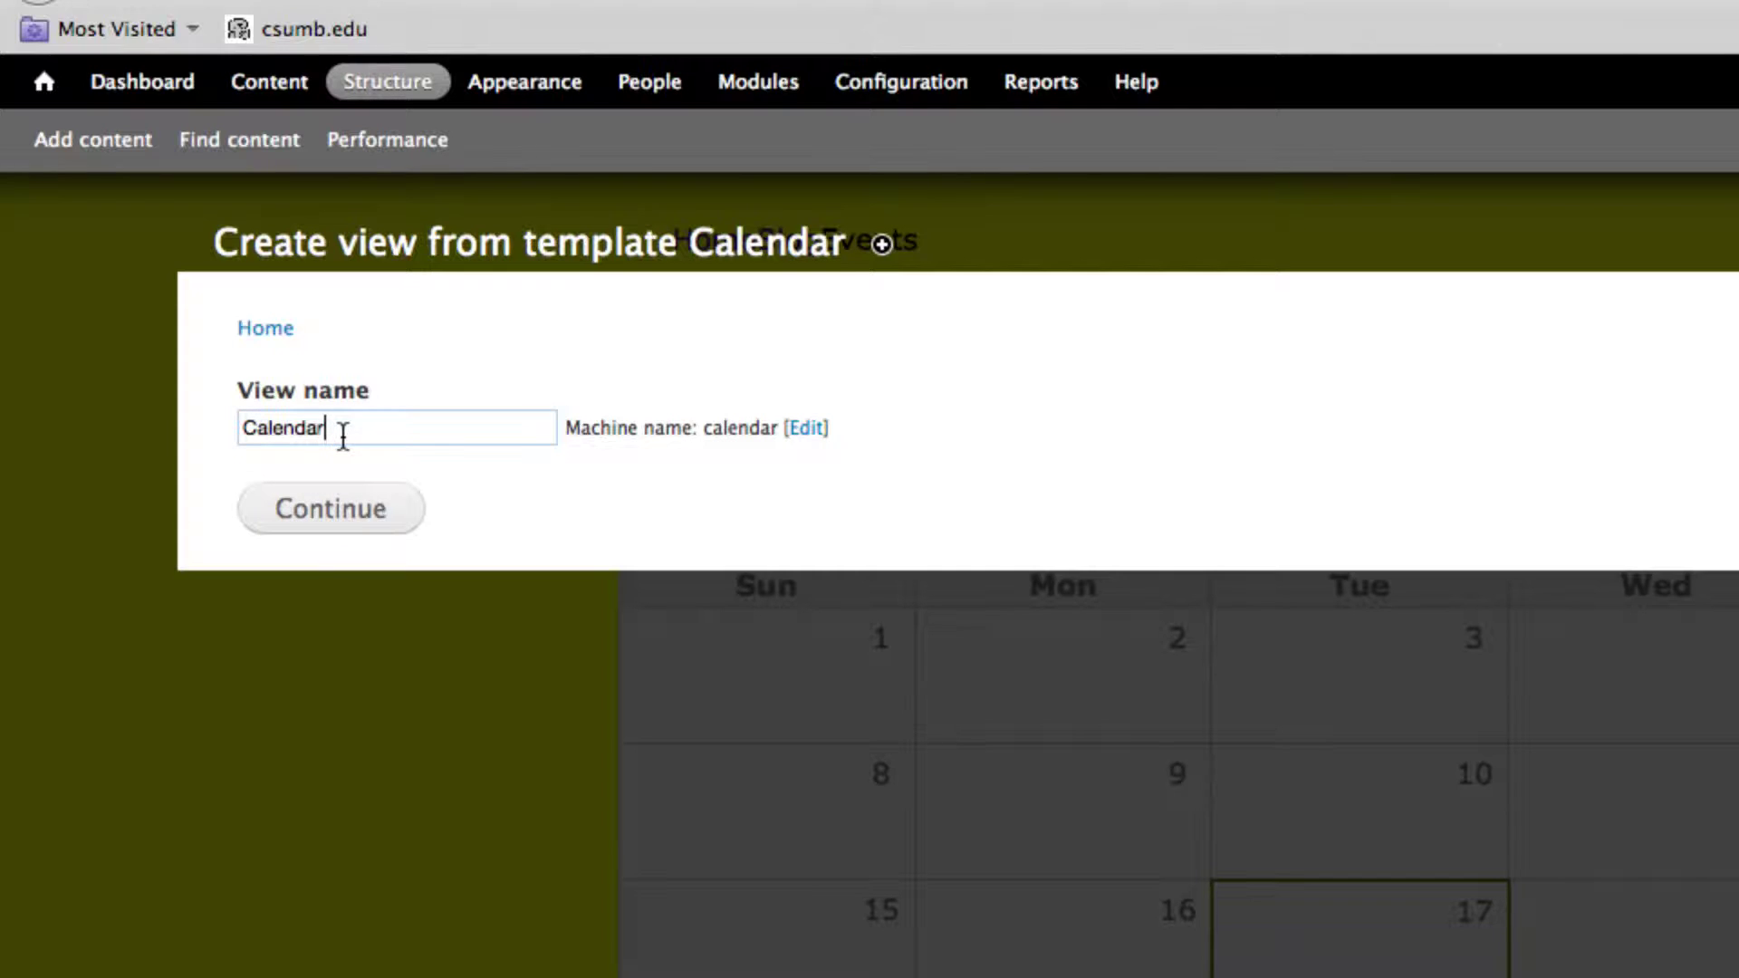
type("2")
left_click(319, 514)
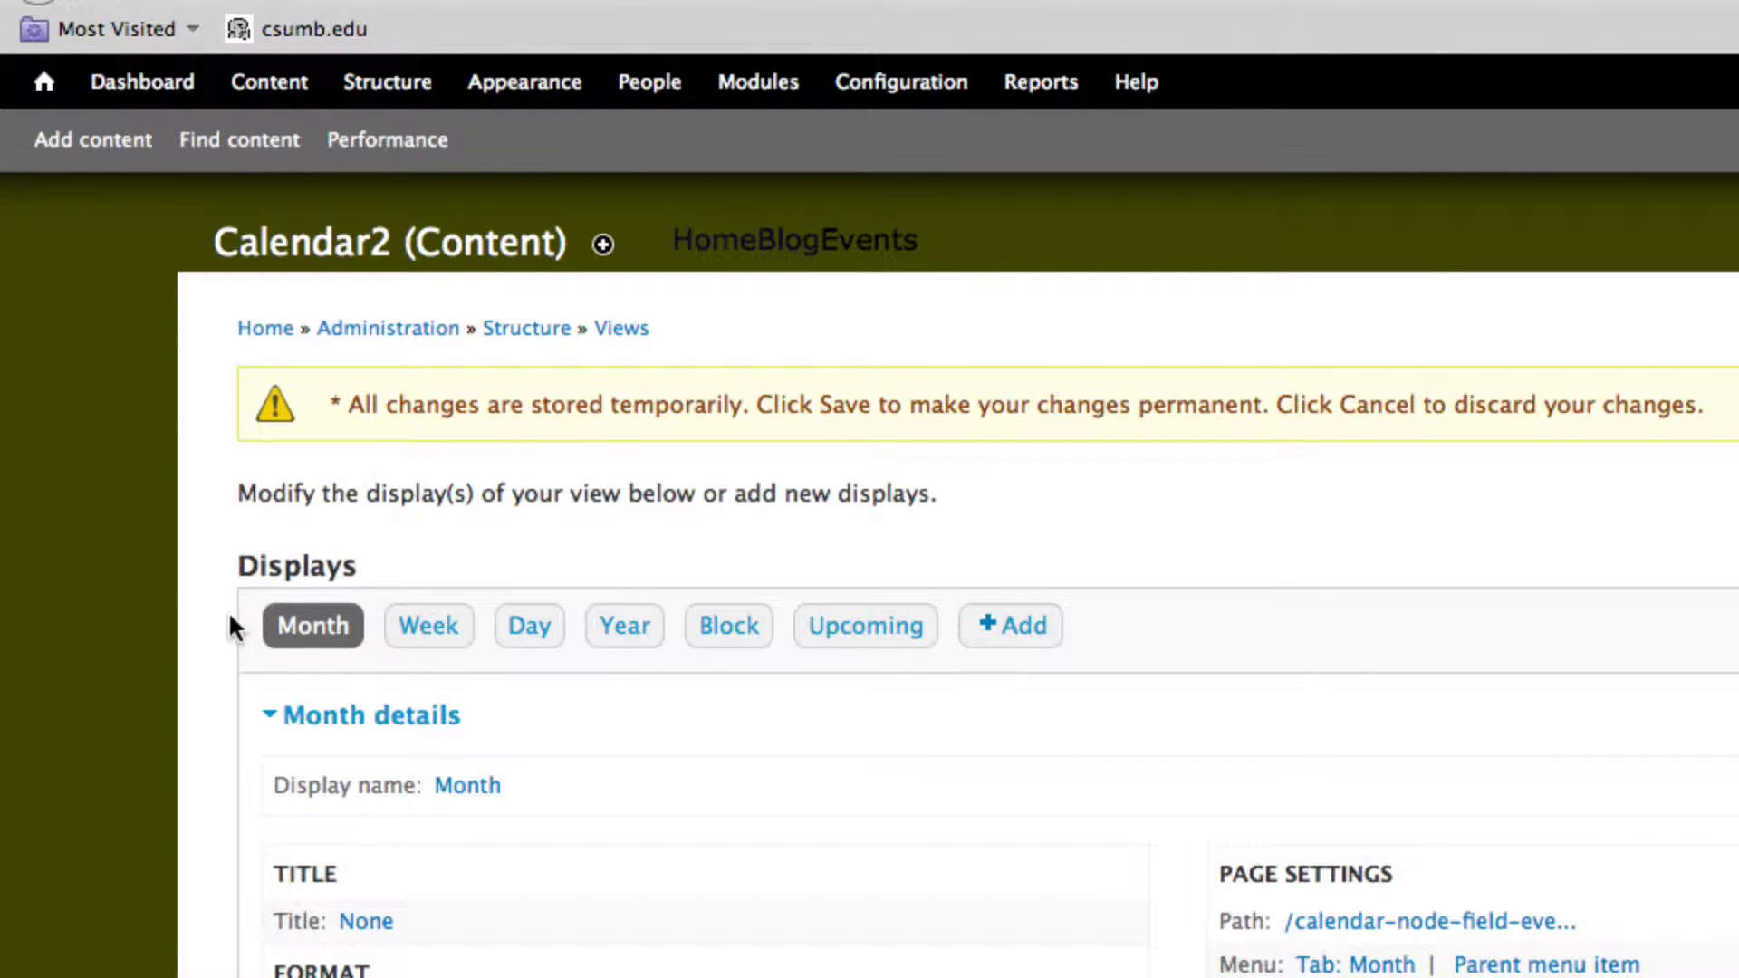
scroll(214, 566, "down", 3)
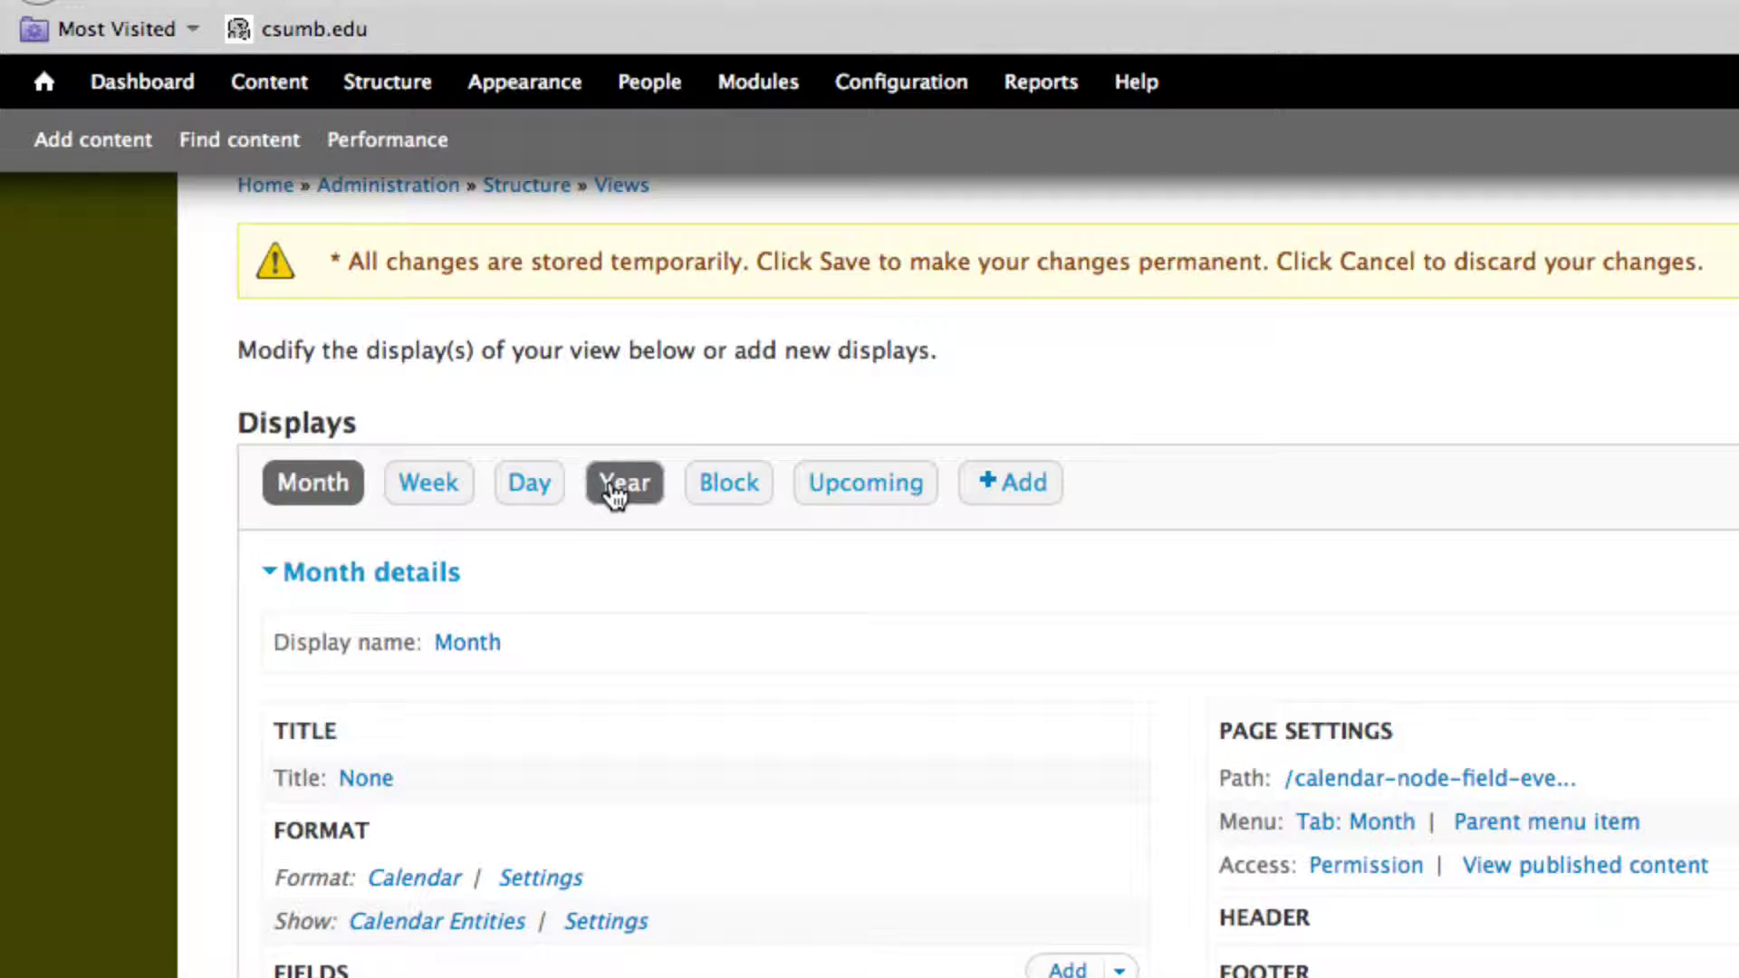
scroll(584, 886, "down", 3)
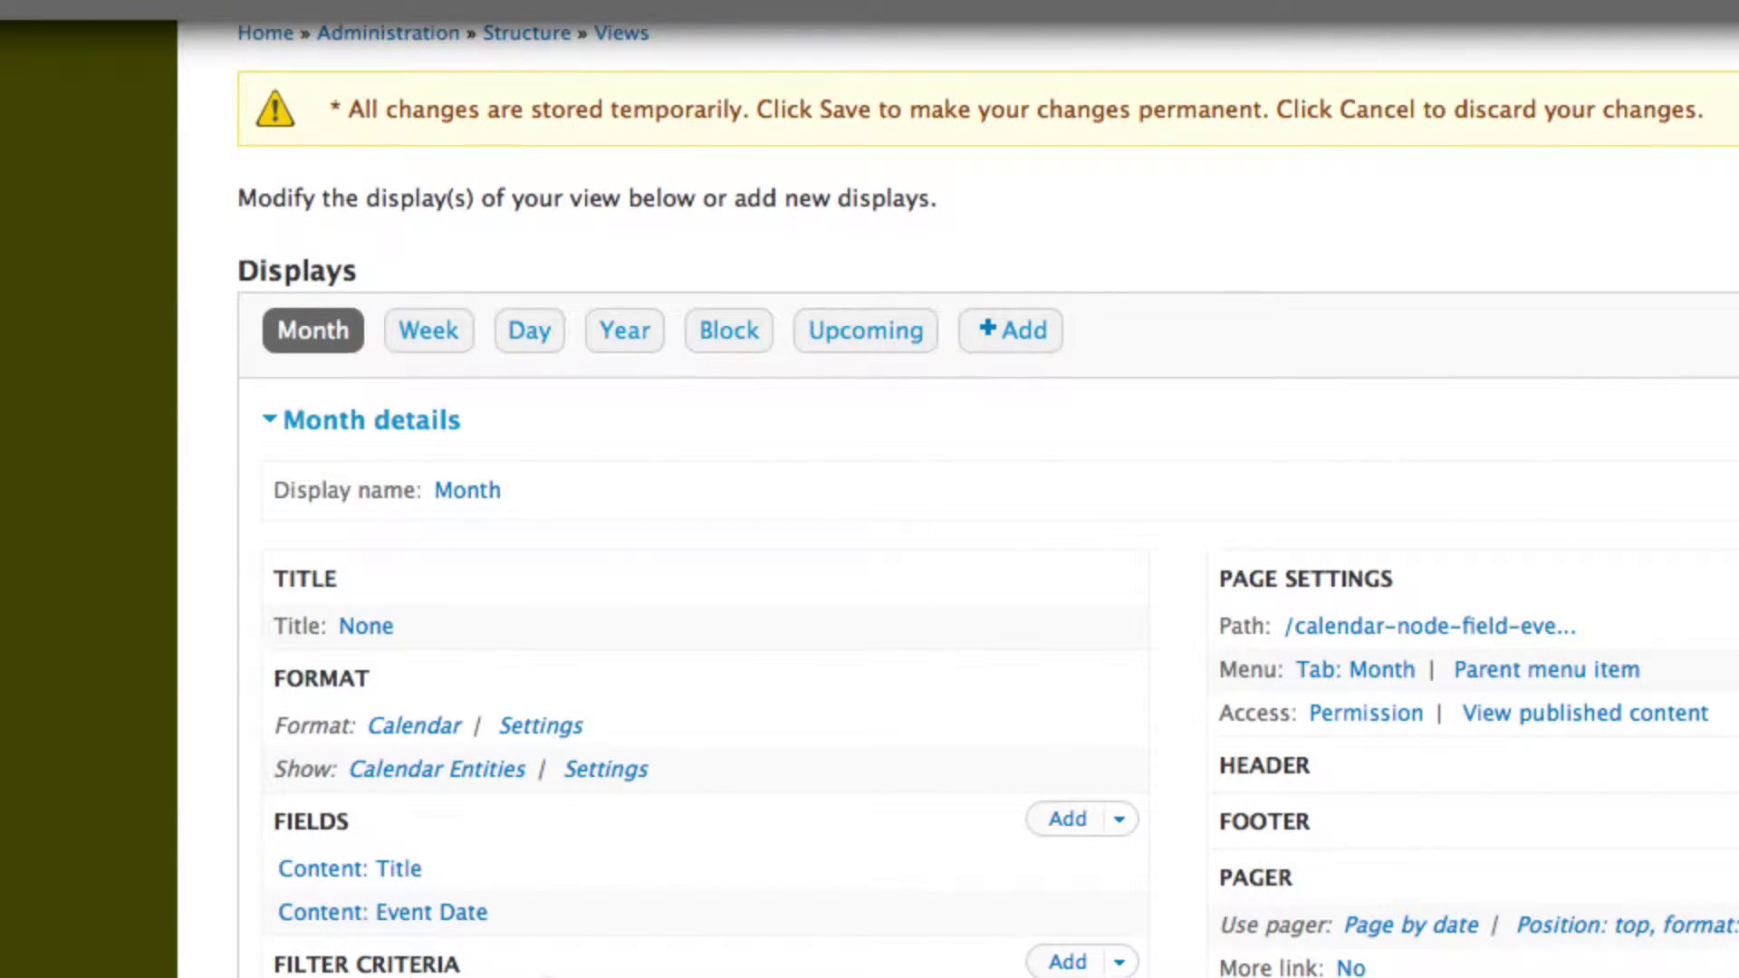
scroll(562, 885, "down", 2)
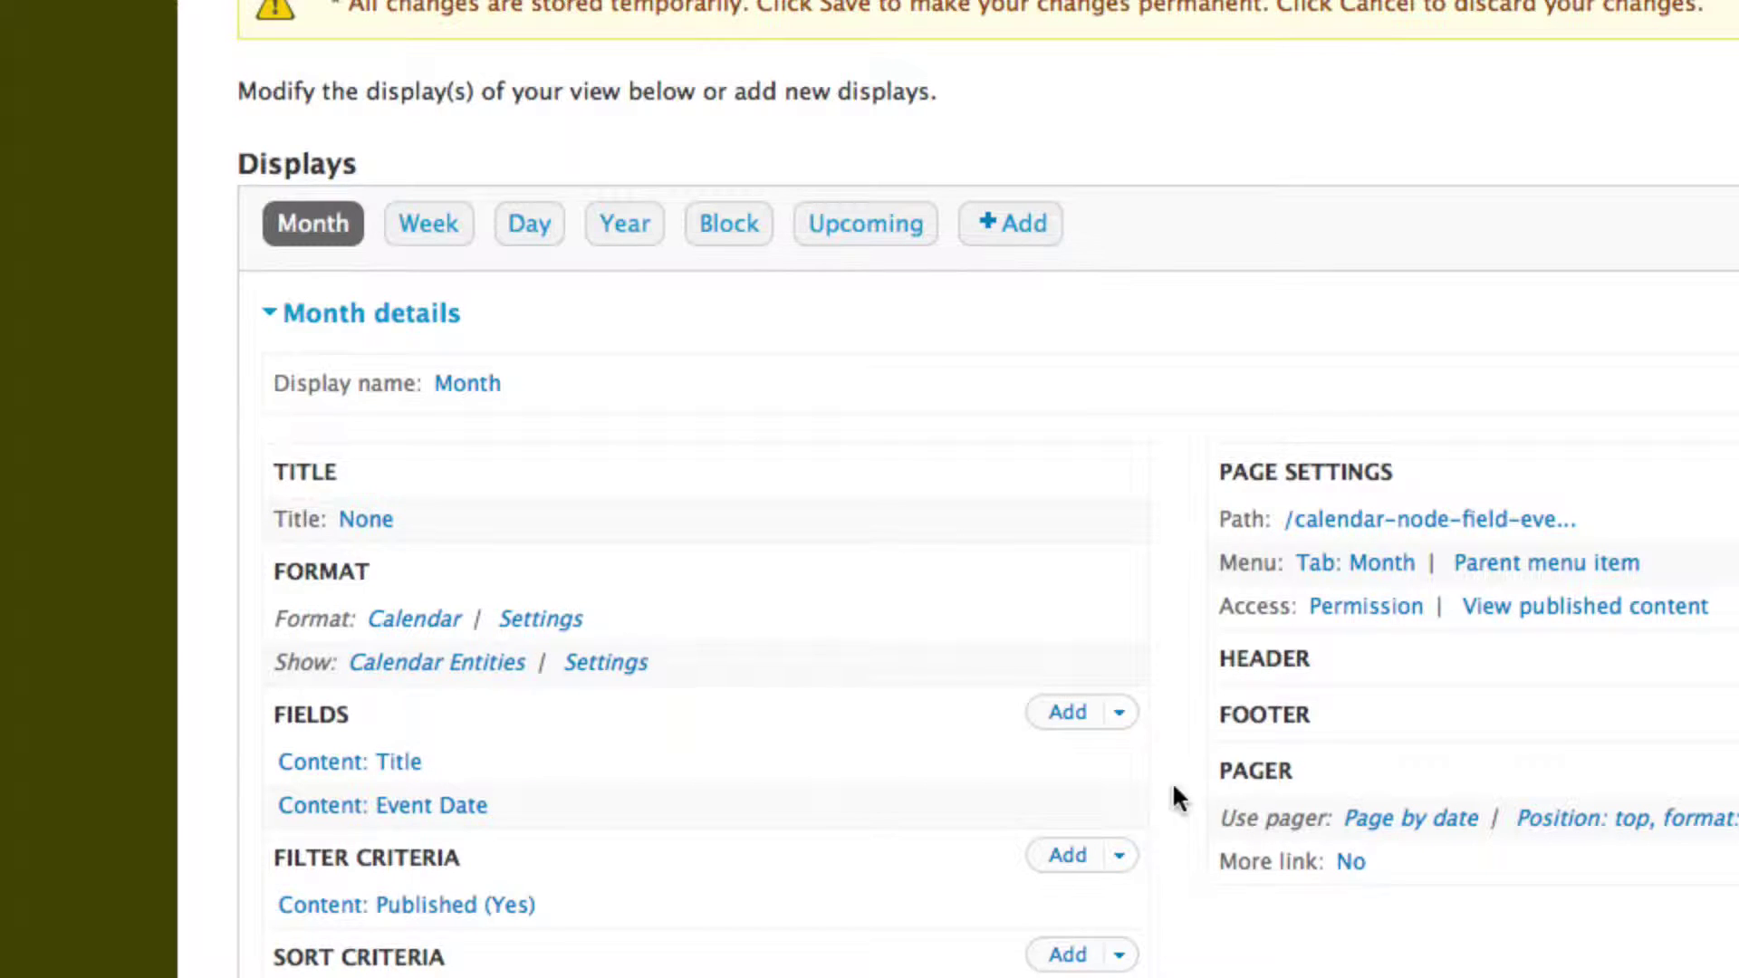
Add the Content: Event Image field to all displays of the view
left_click(1069, 716)
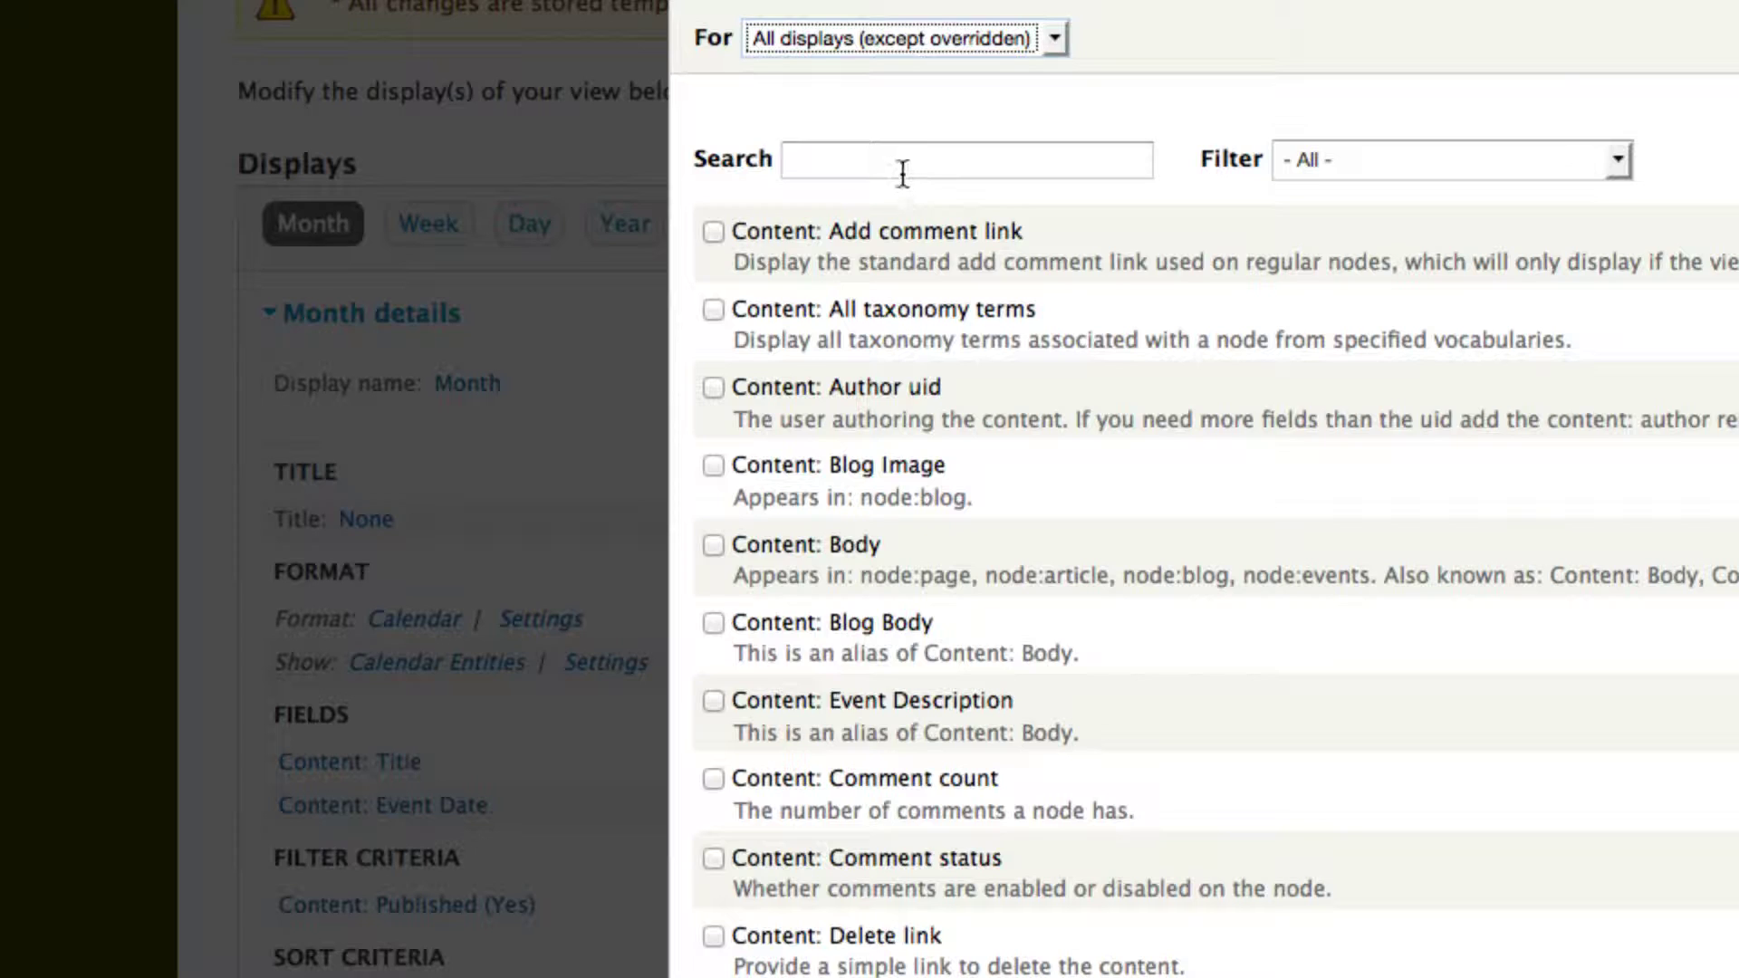
left_click(897, 167)
type("image")
left_click(715, 309)
scroll(1304, 666, "down", 5)
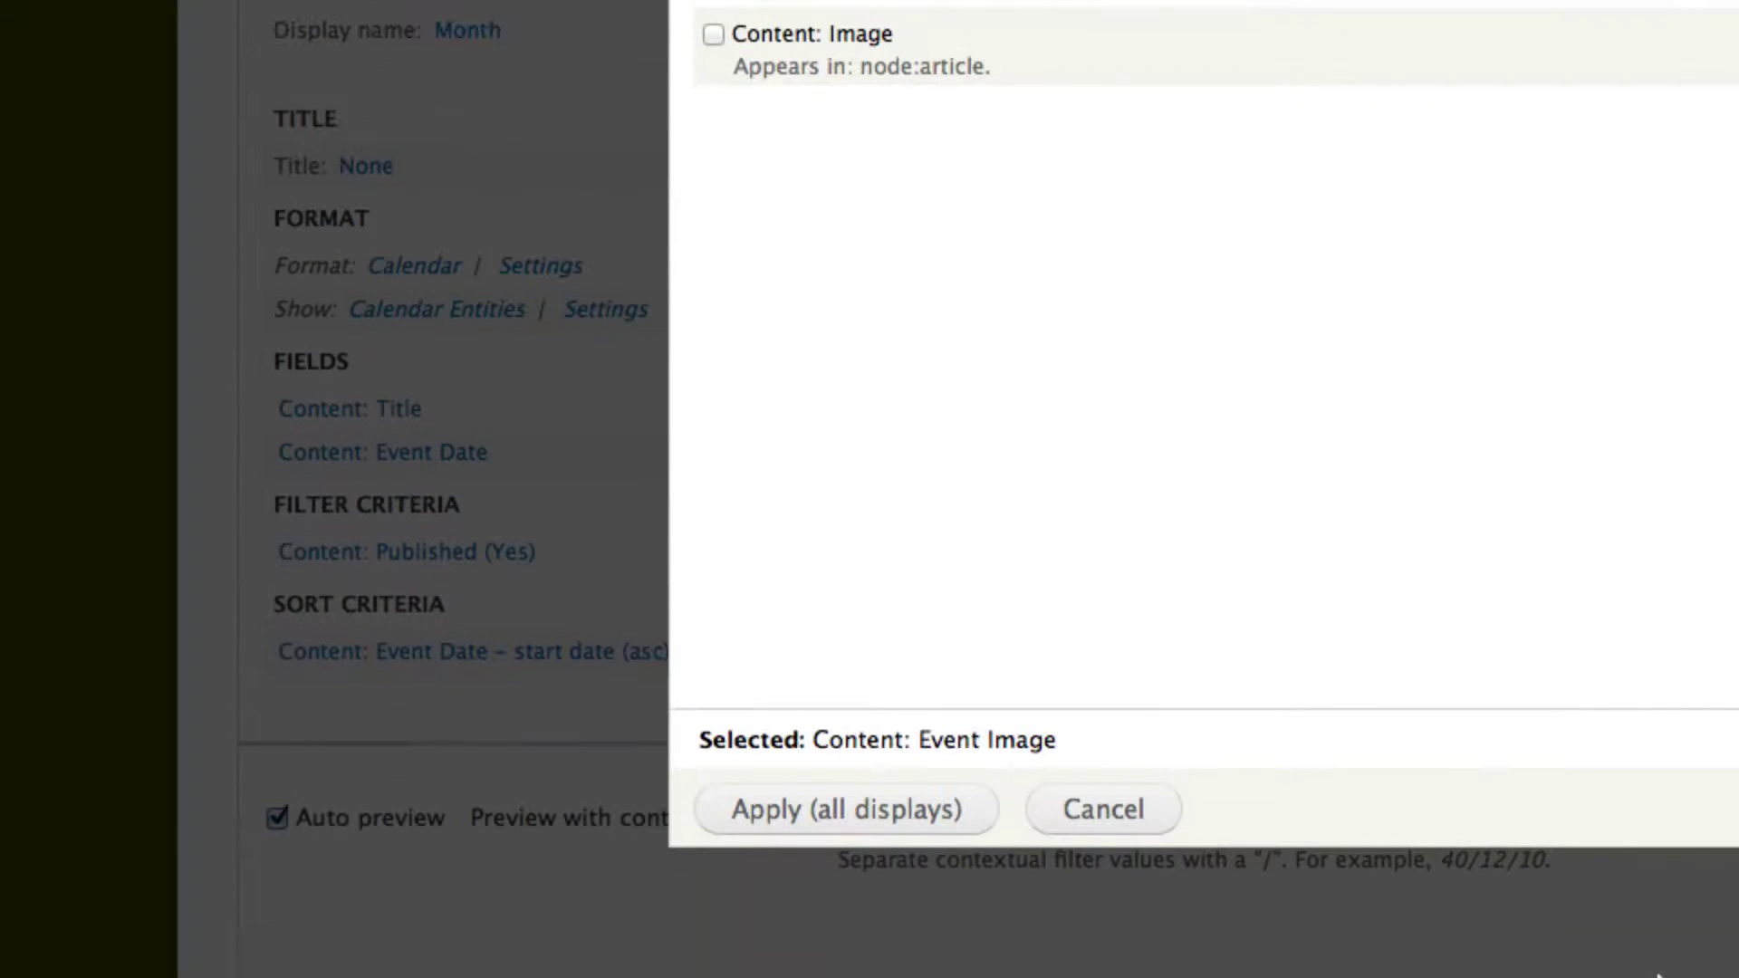
left_click(815, 809)
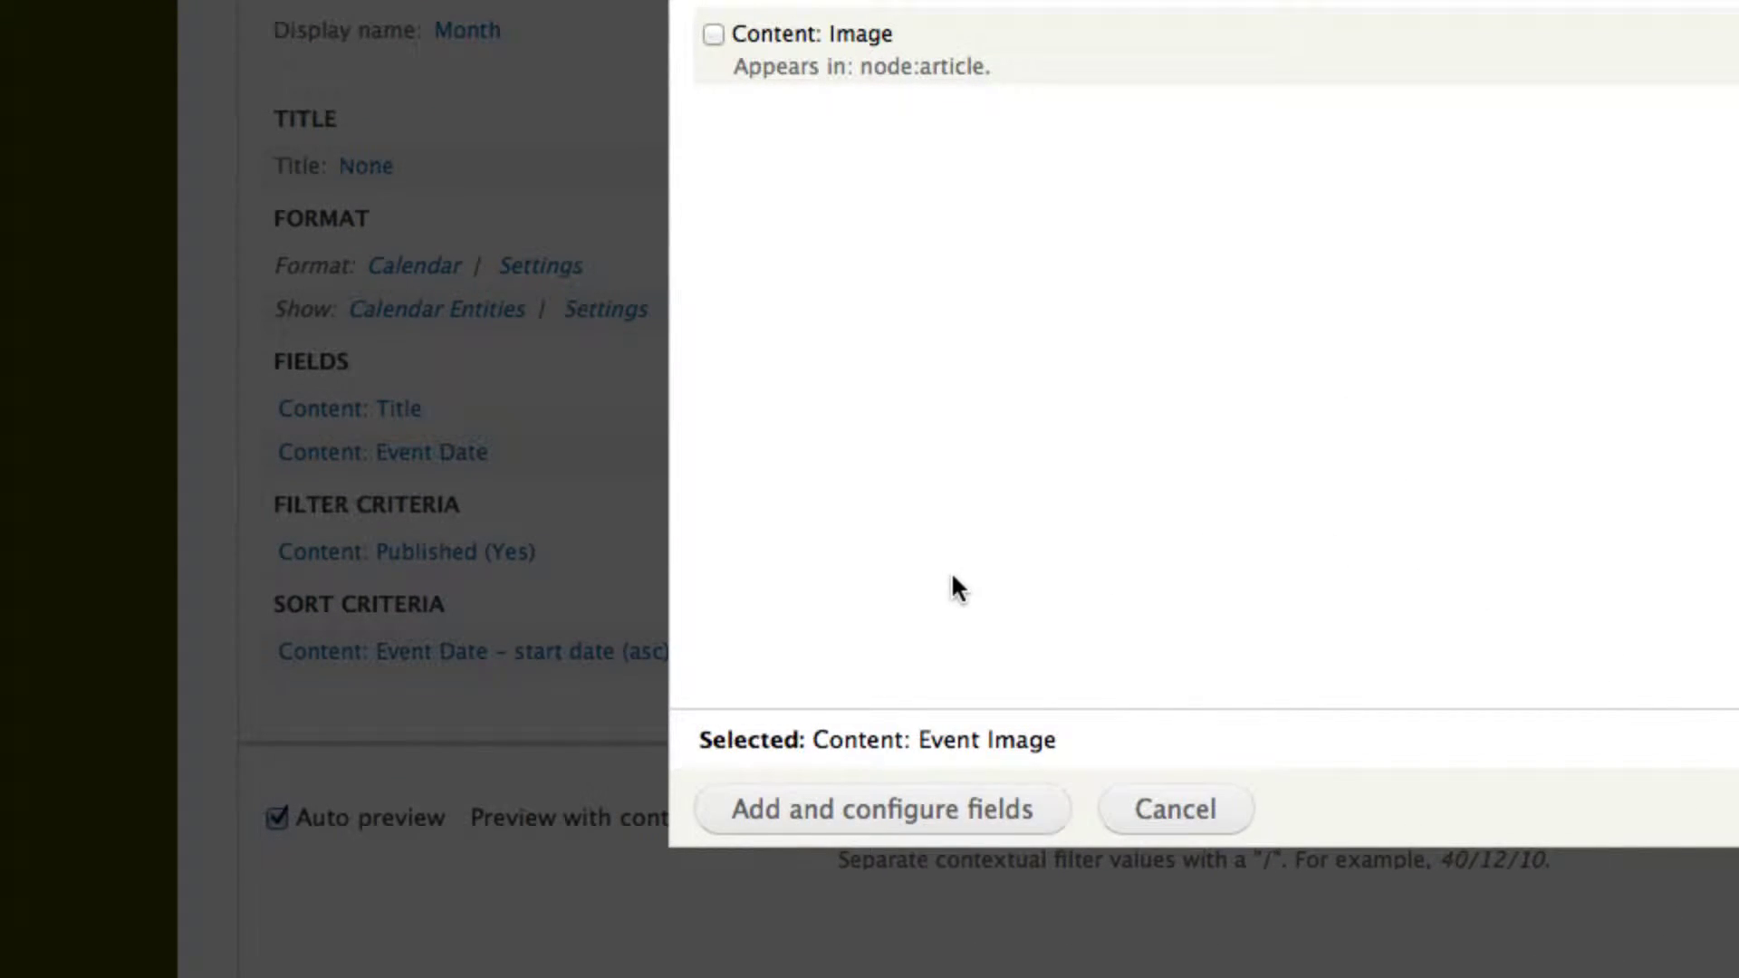
Show the Event Image without a label, as a 100x100 thumbnail linked to its content
scroll(942, 502, "up", 5)
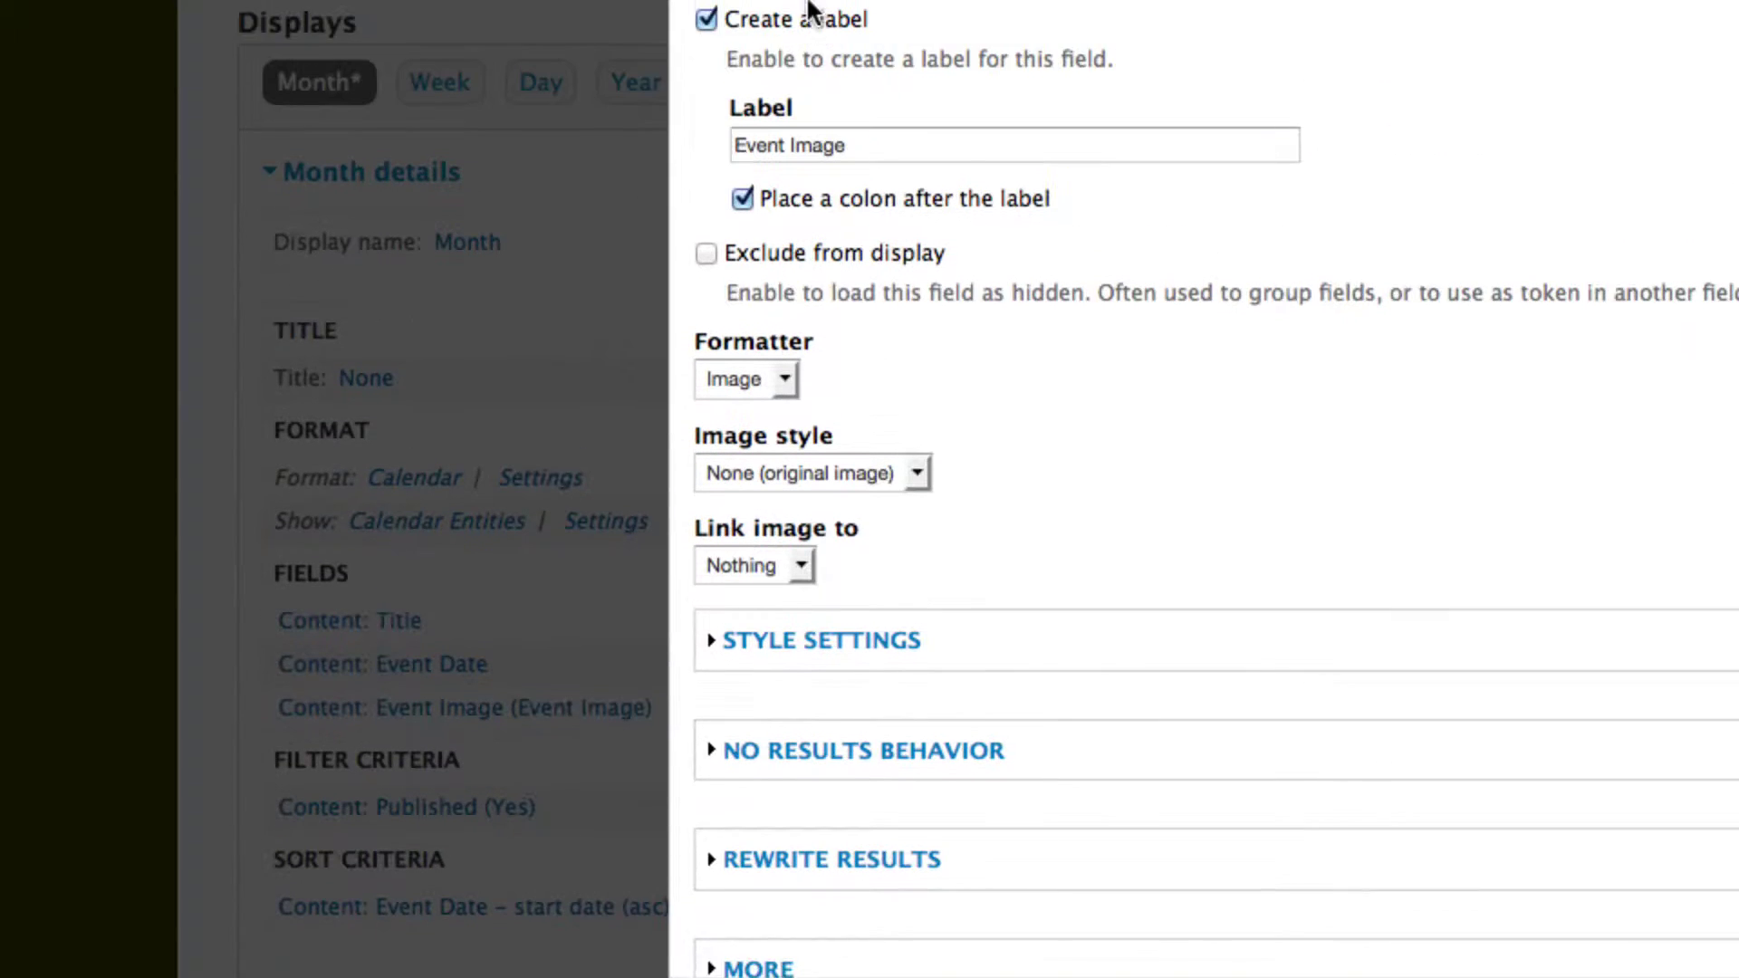
scroll(808, 11, "up", 2)
scroll(808, 12, "up", 1)
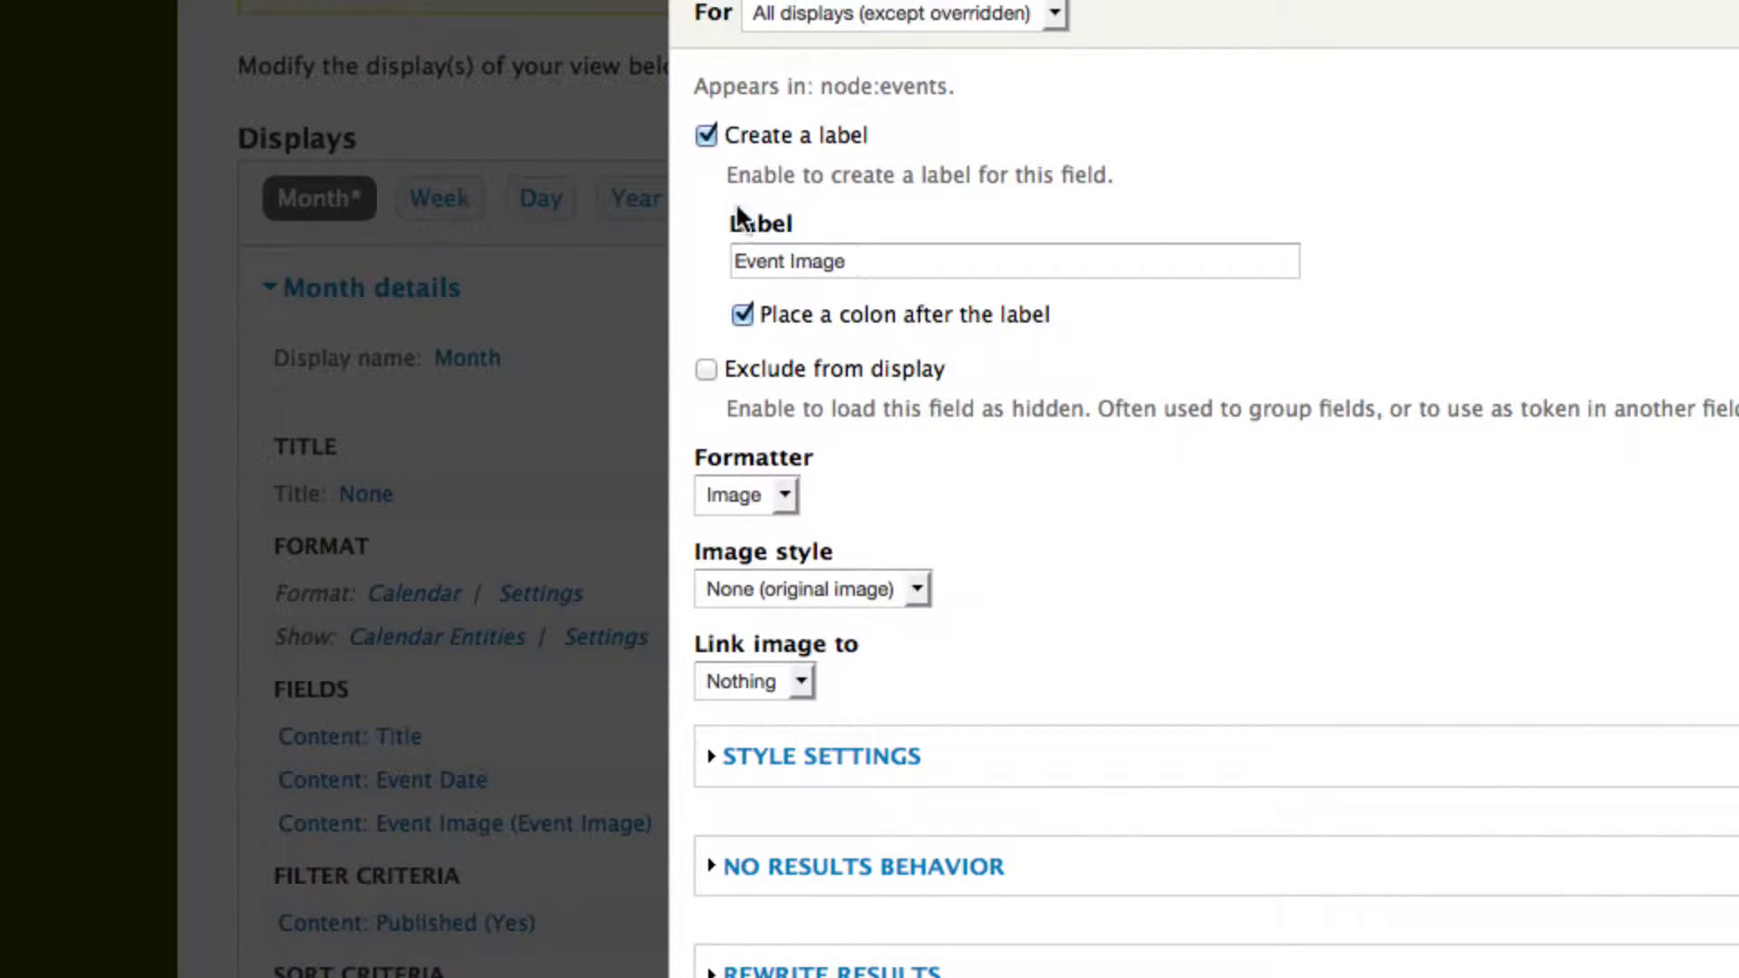
left_click(706, 135)
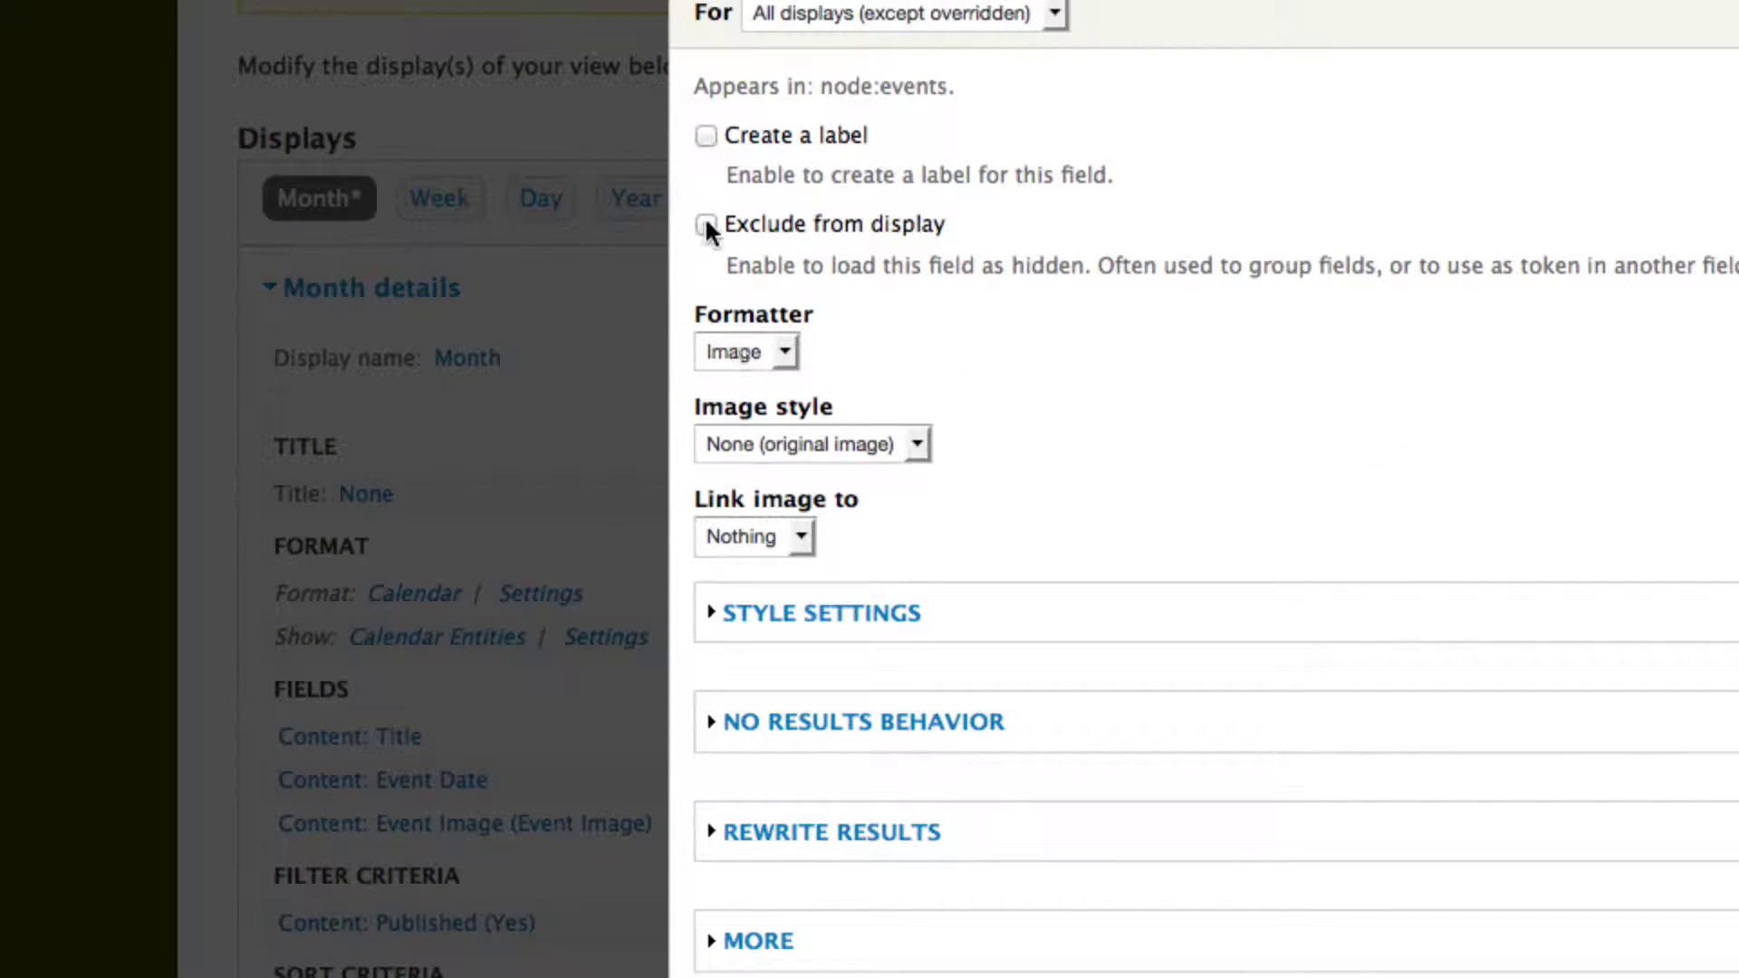
left_click(918, 444)
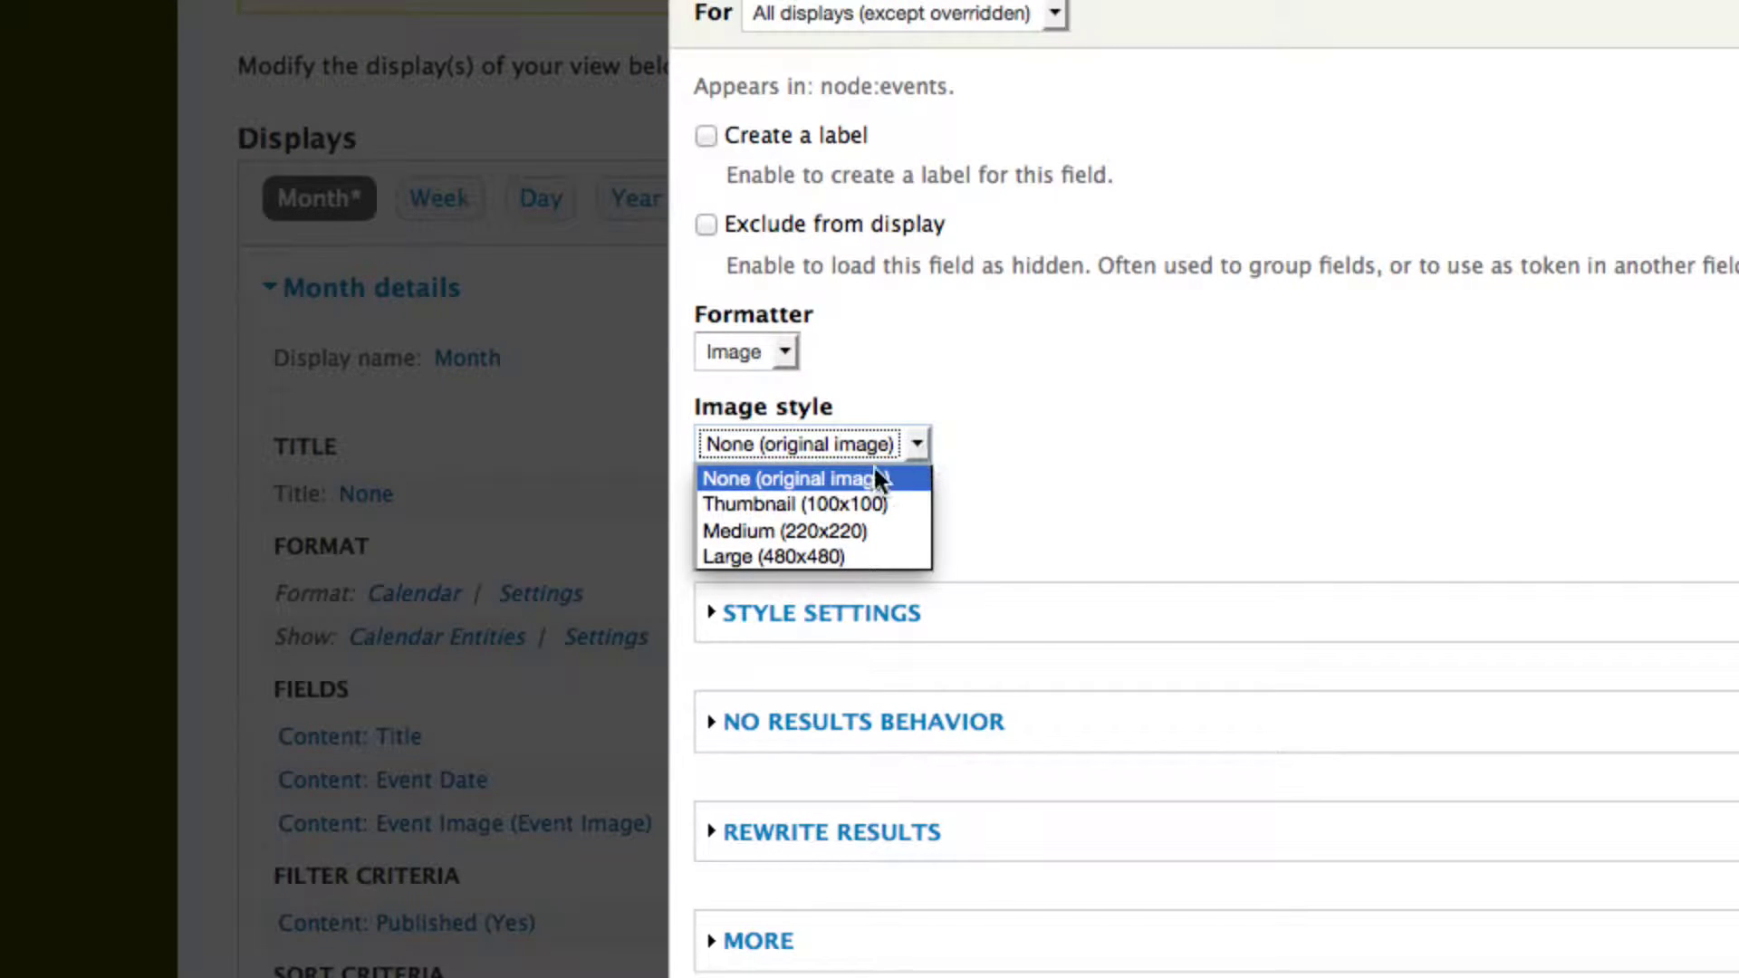
left_click(765, 503)
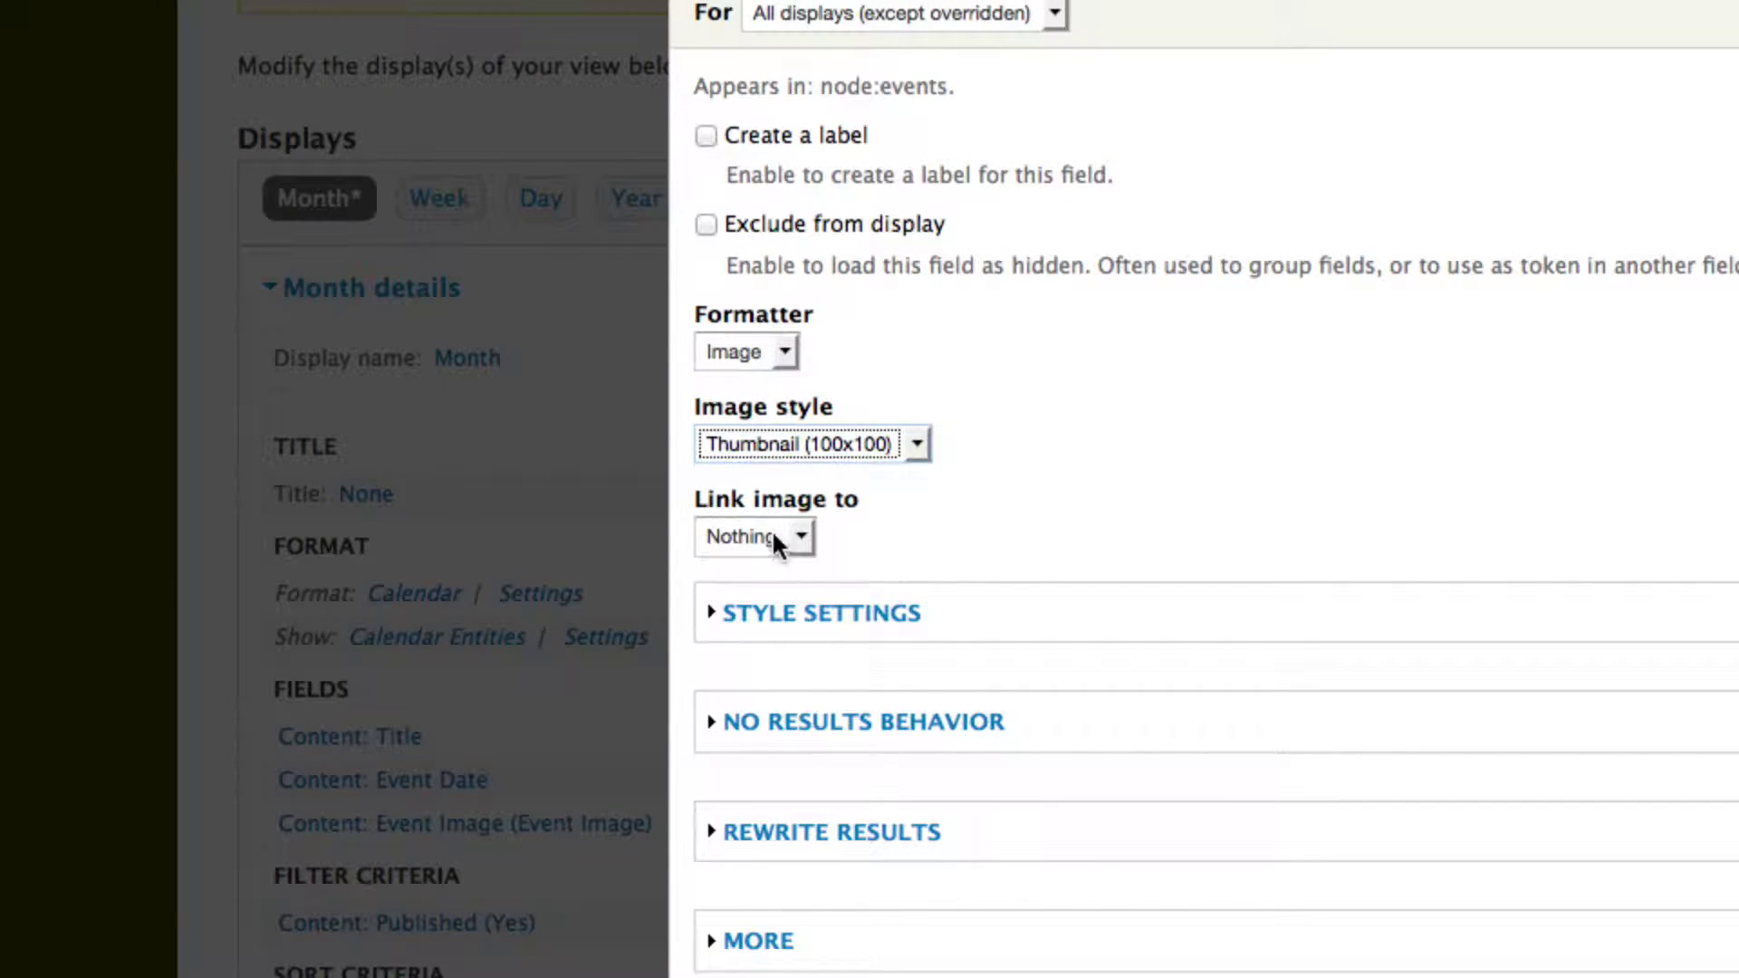
left_click(795, 534)
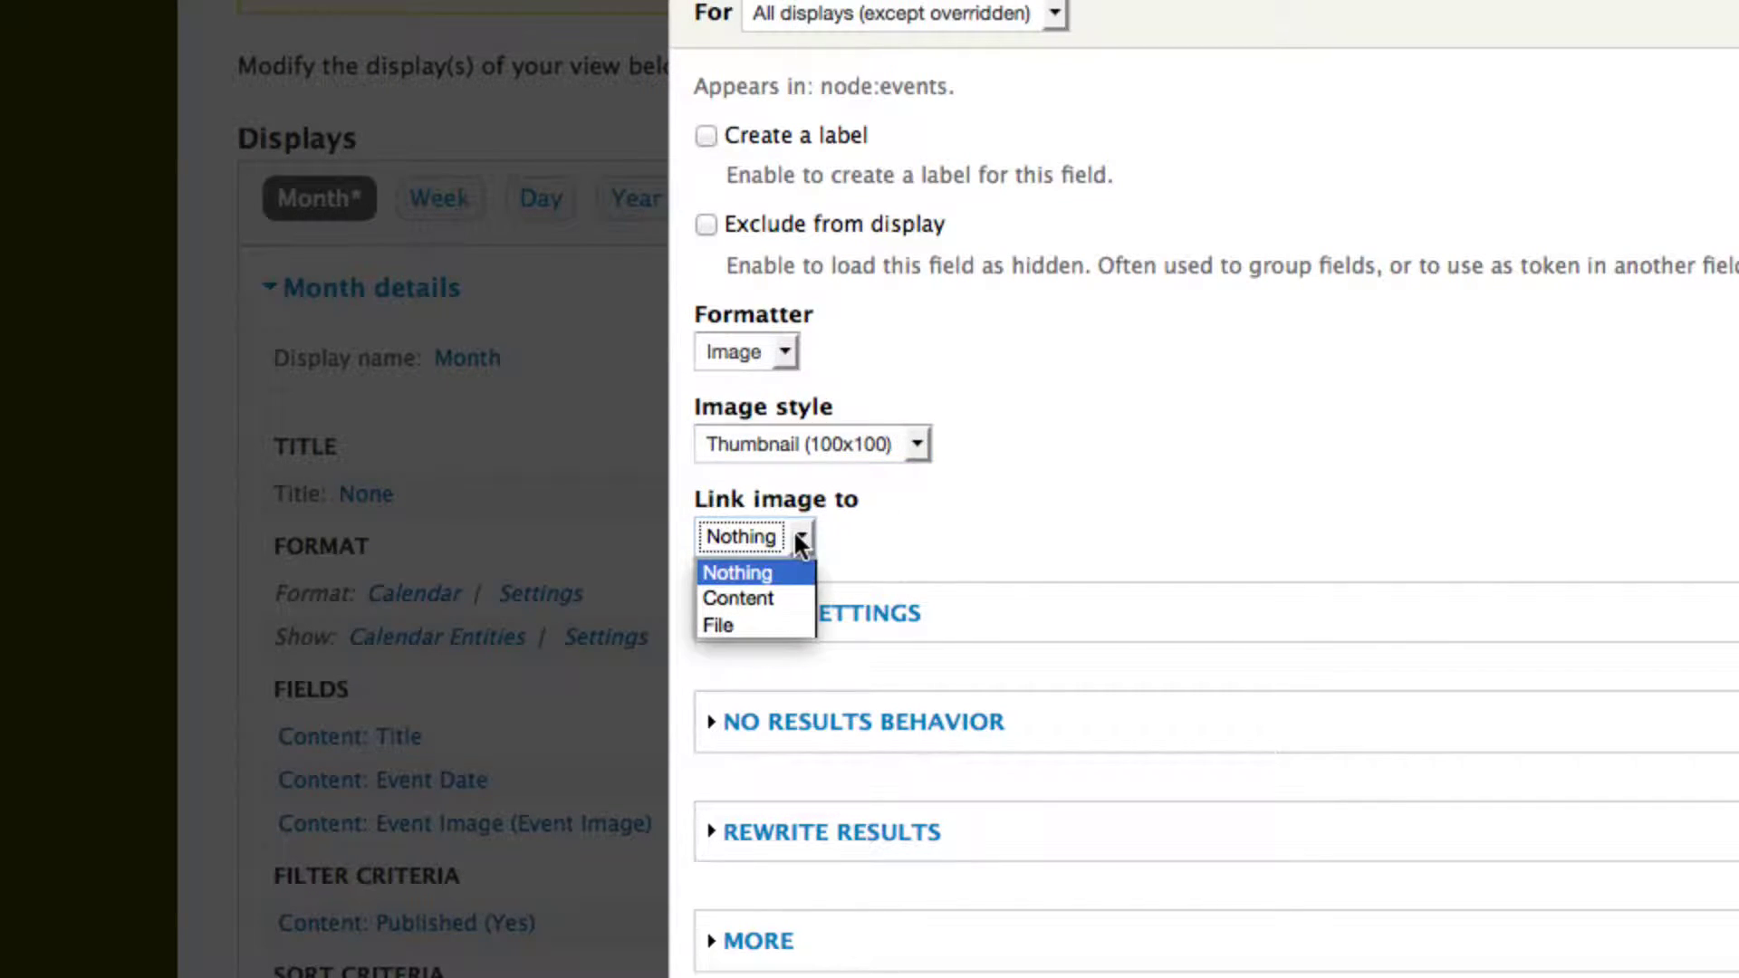
left_click(728, 598)
scroll(857, 757, "down", 5)
scroll(866, 876, "down", 3)
left_click(830, 791)
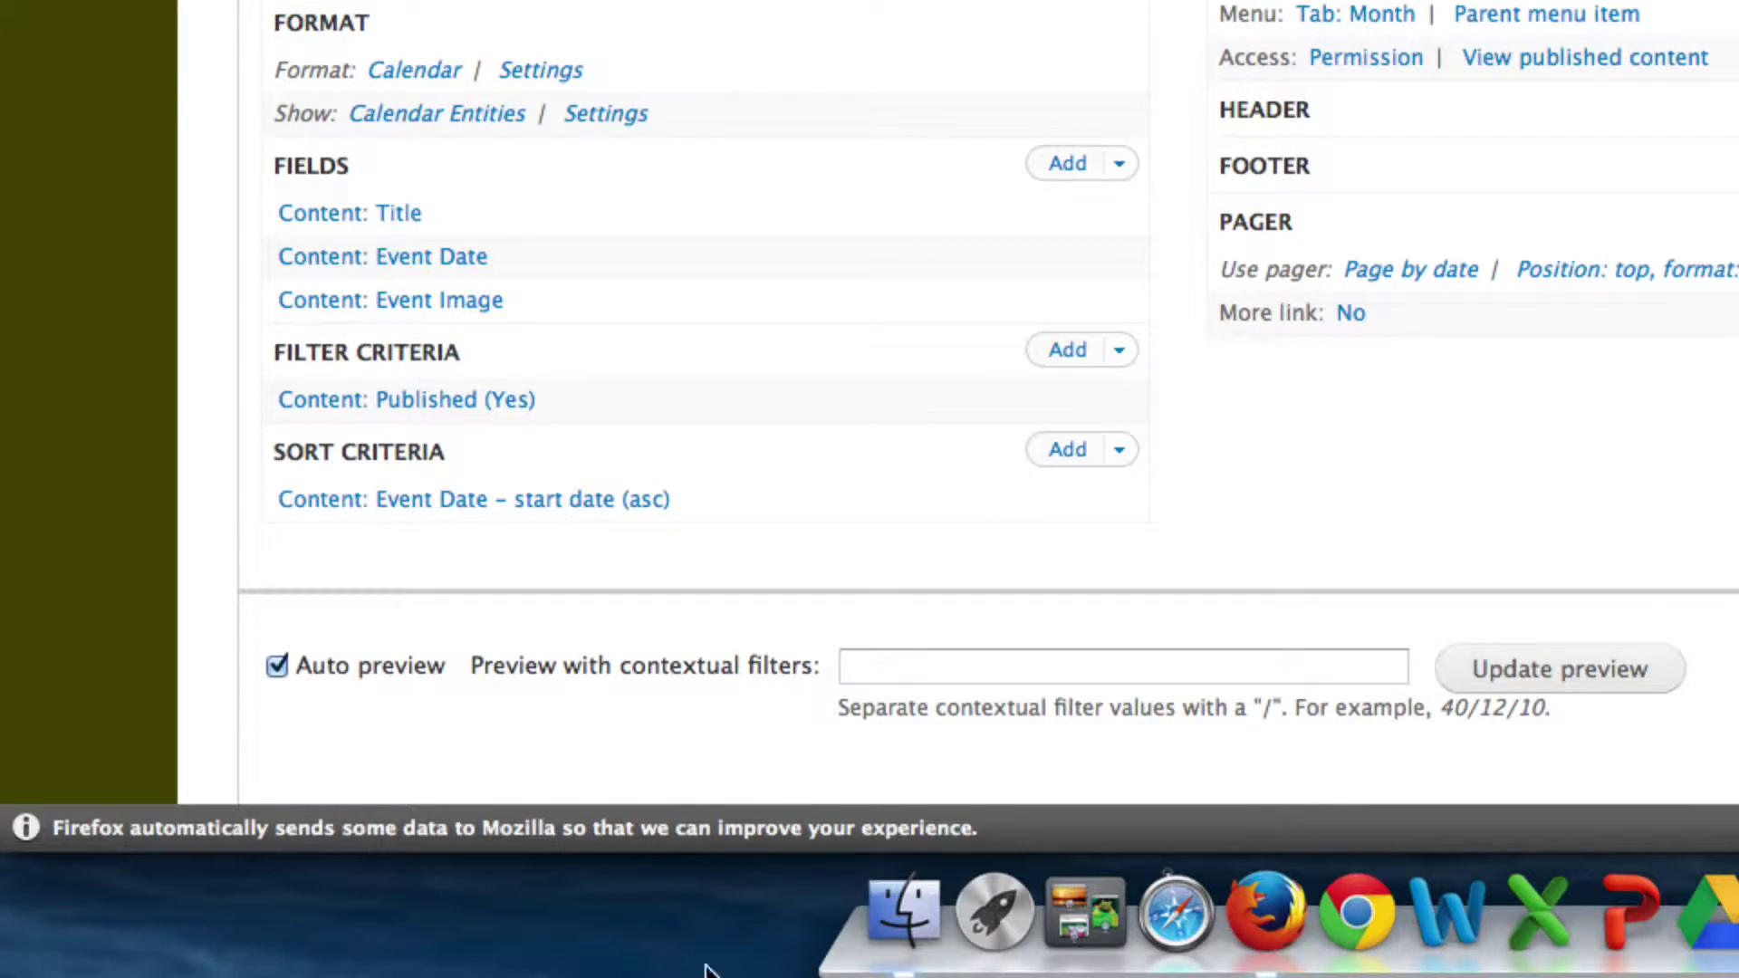
scroll(681, 663, "down", 10)
scroll(666, 453, "down", 1)
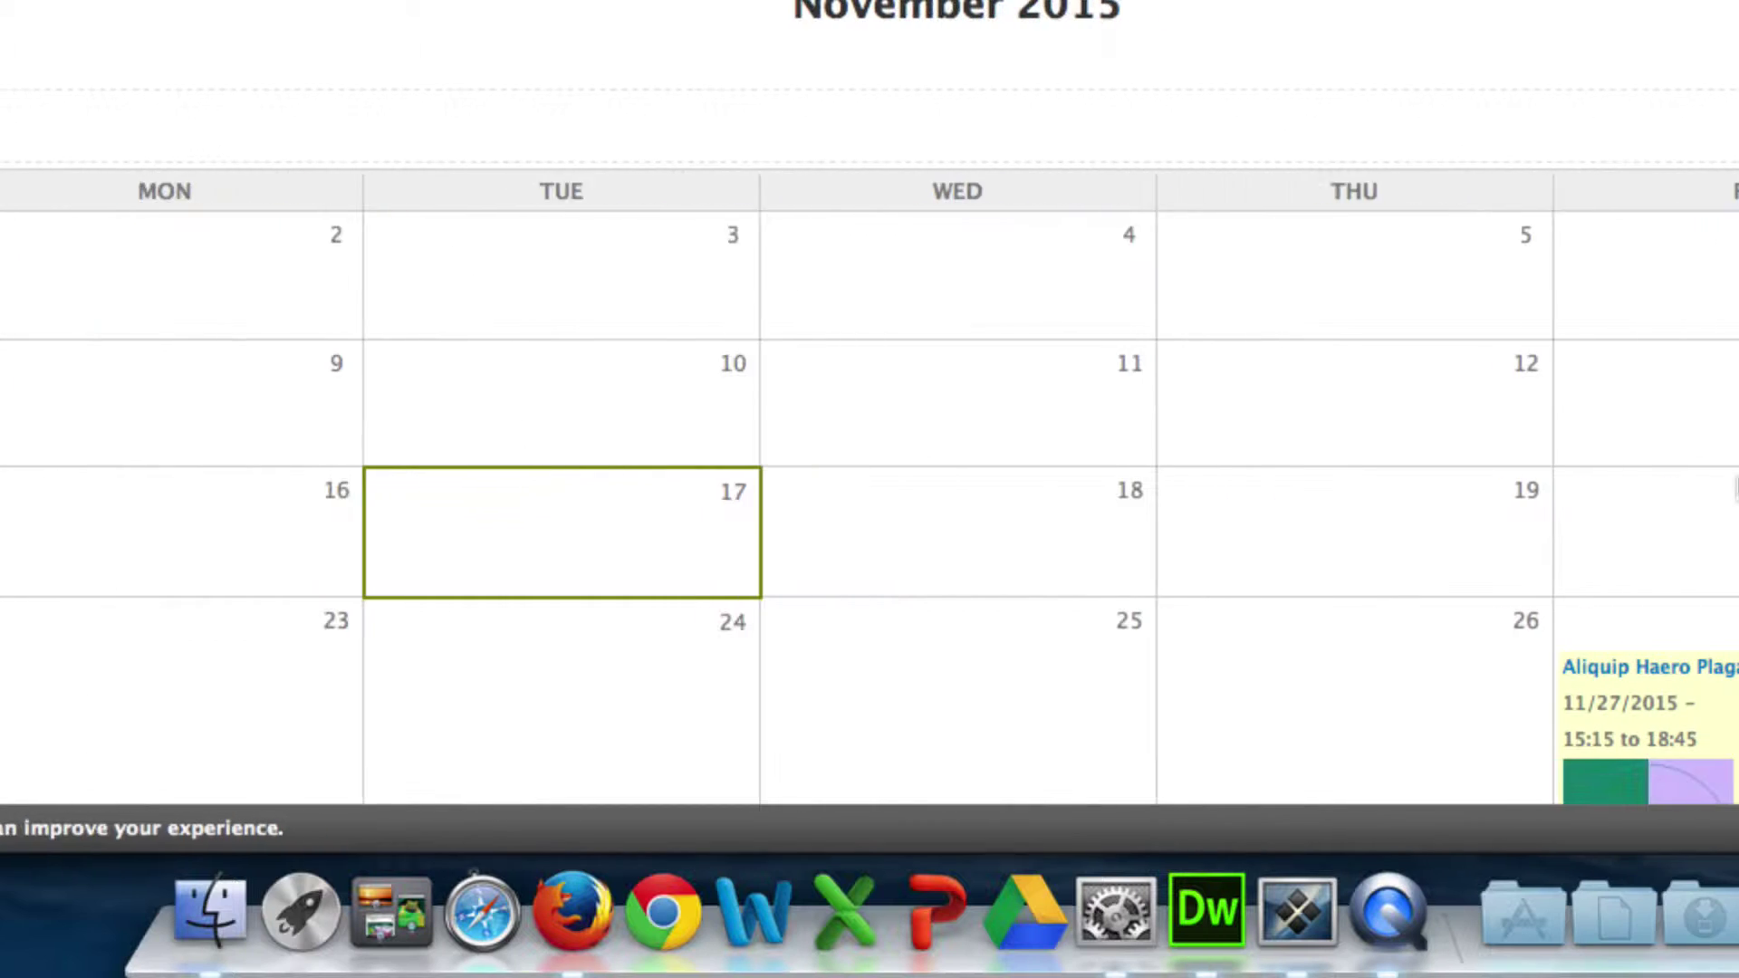
scroll(905, 489, "down", 2)
scroll(906, 489, "down", 4)
scroll(901, 480, "up", 10)
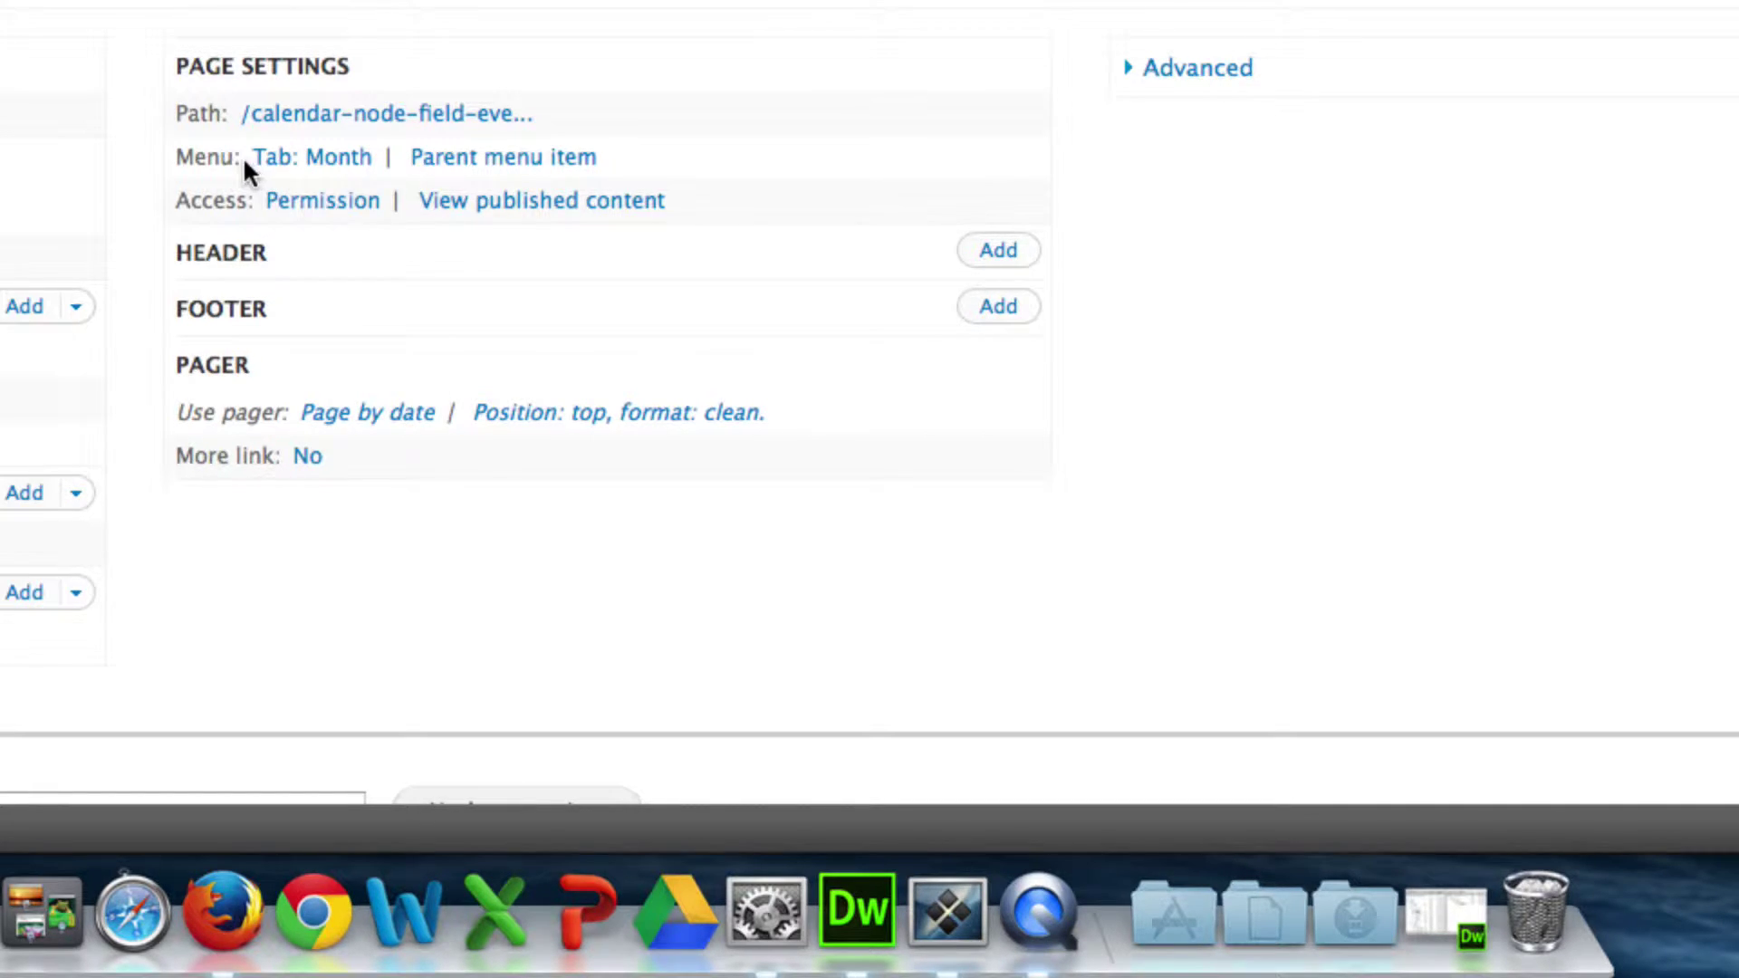
Give the Month page a normal Main menu entry titled Events2 with weight 100
left_click(289, 163)
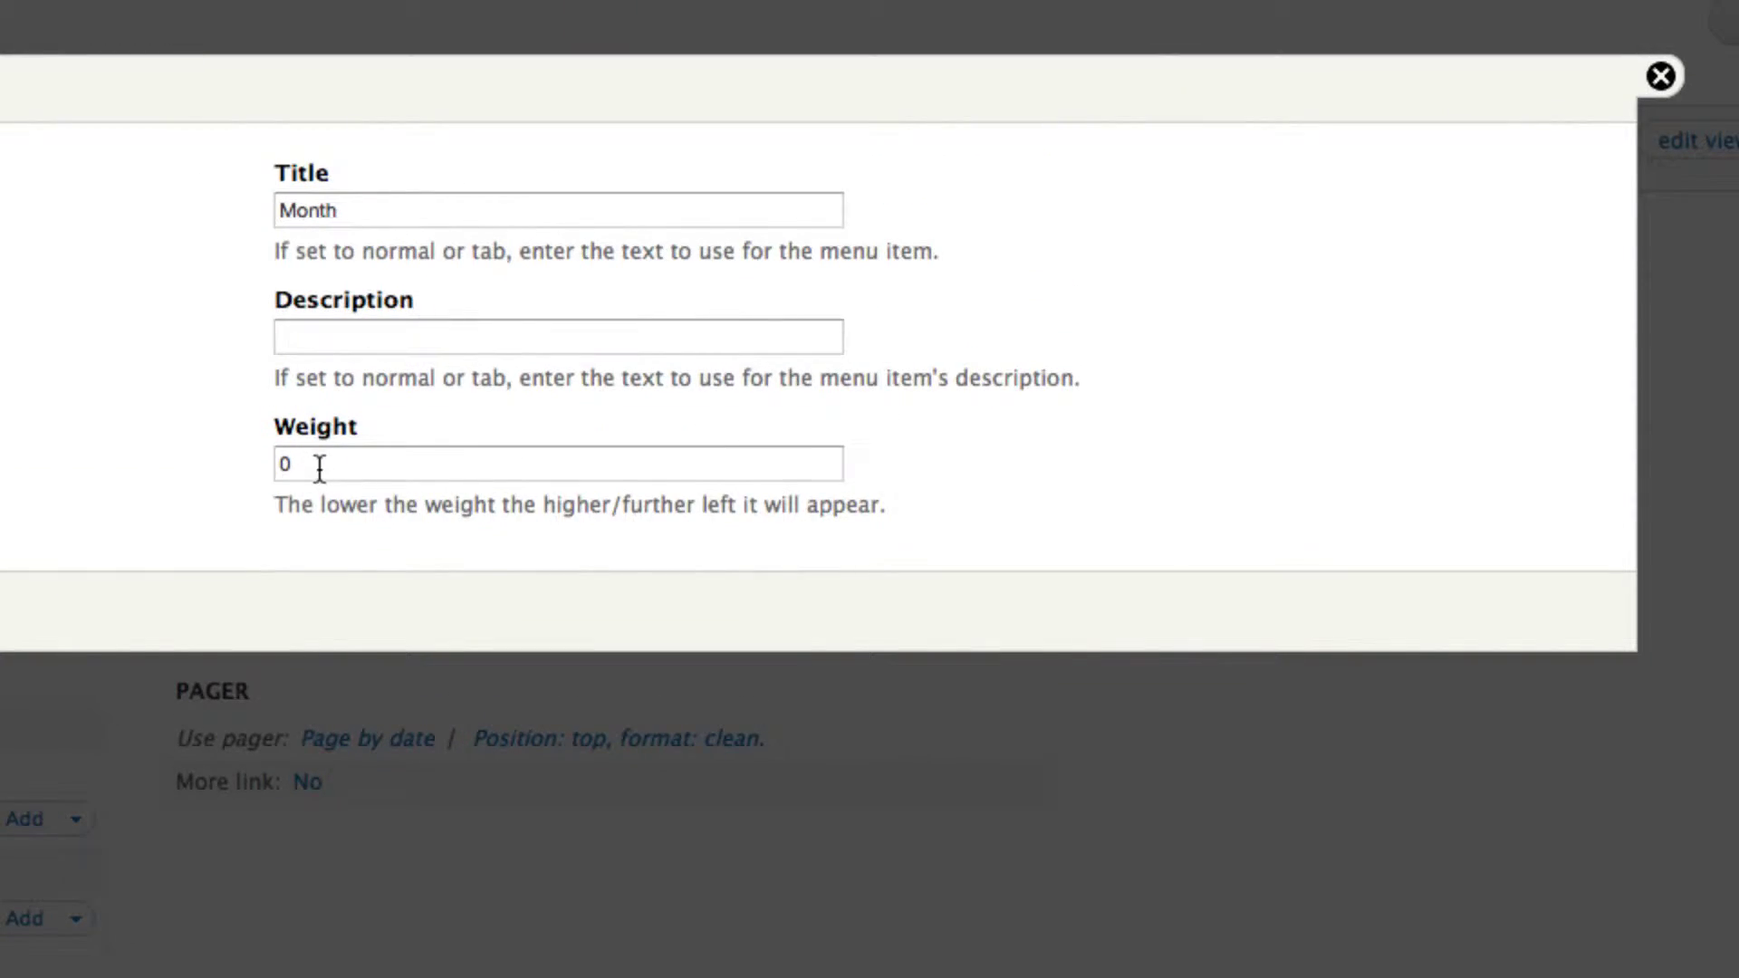
left_click_drag(319, 466, 206, 467)
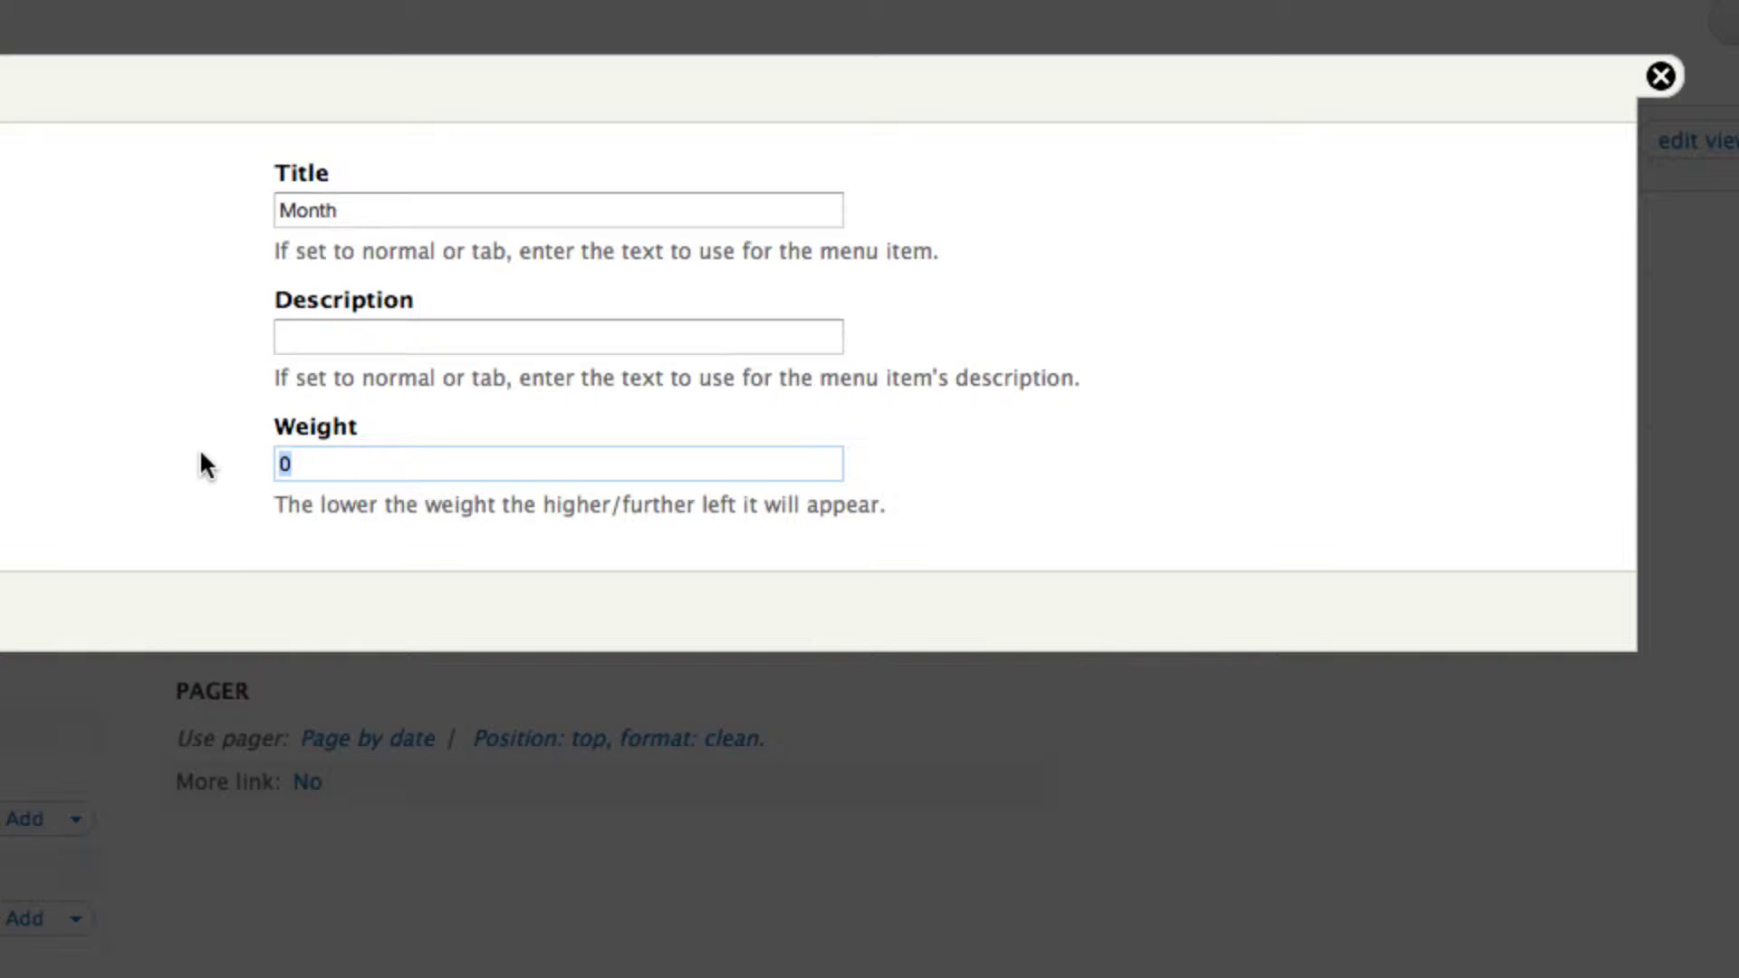
type("100")
left_click_drag(339, 210, 228, 187)
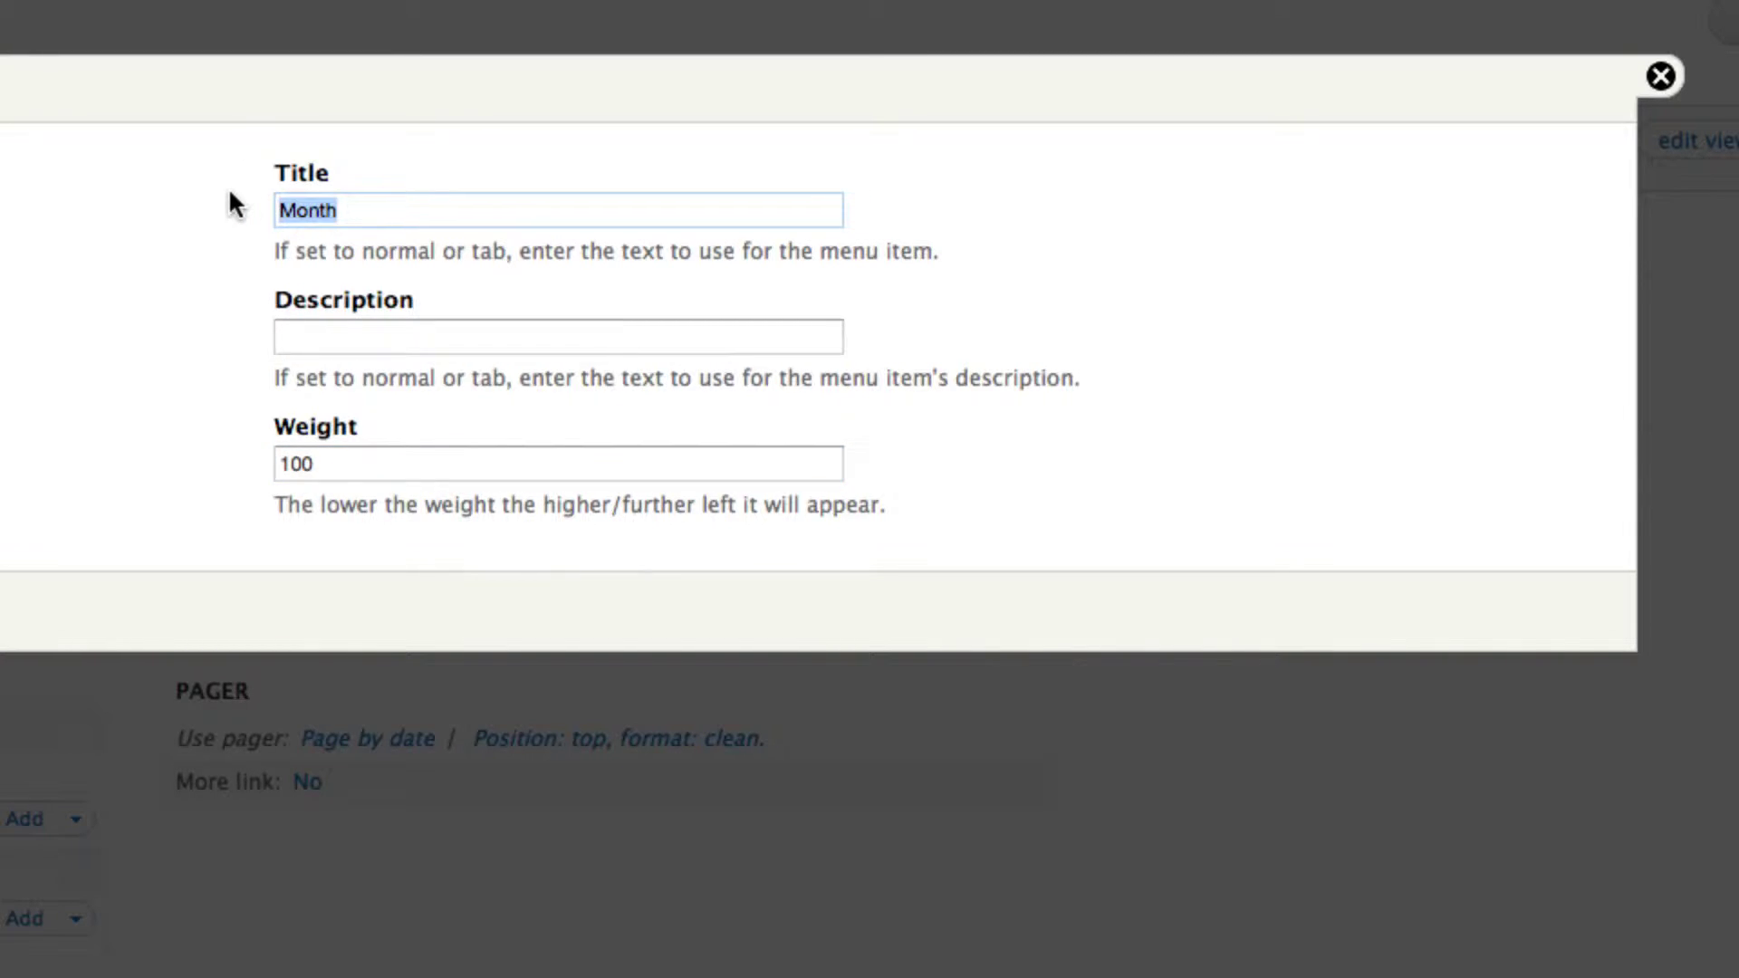
type("Events")
type("2")
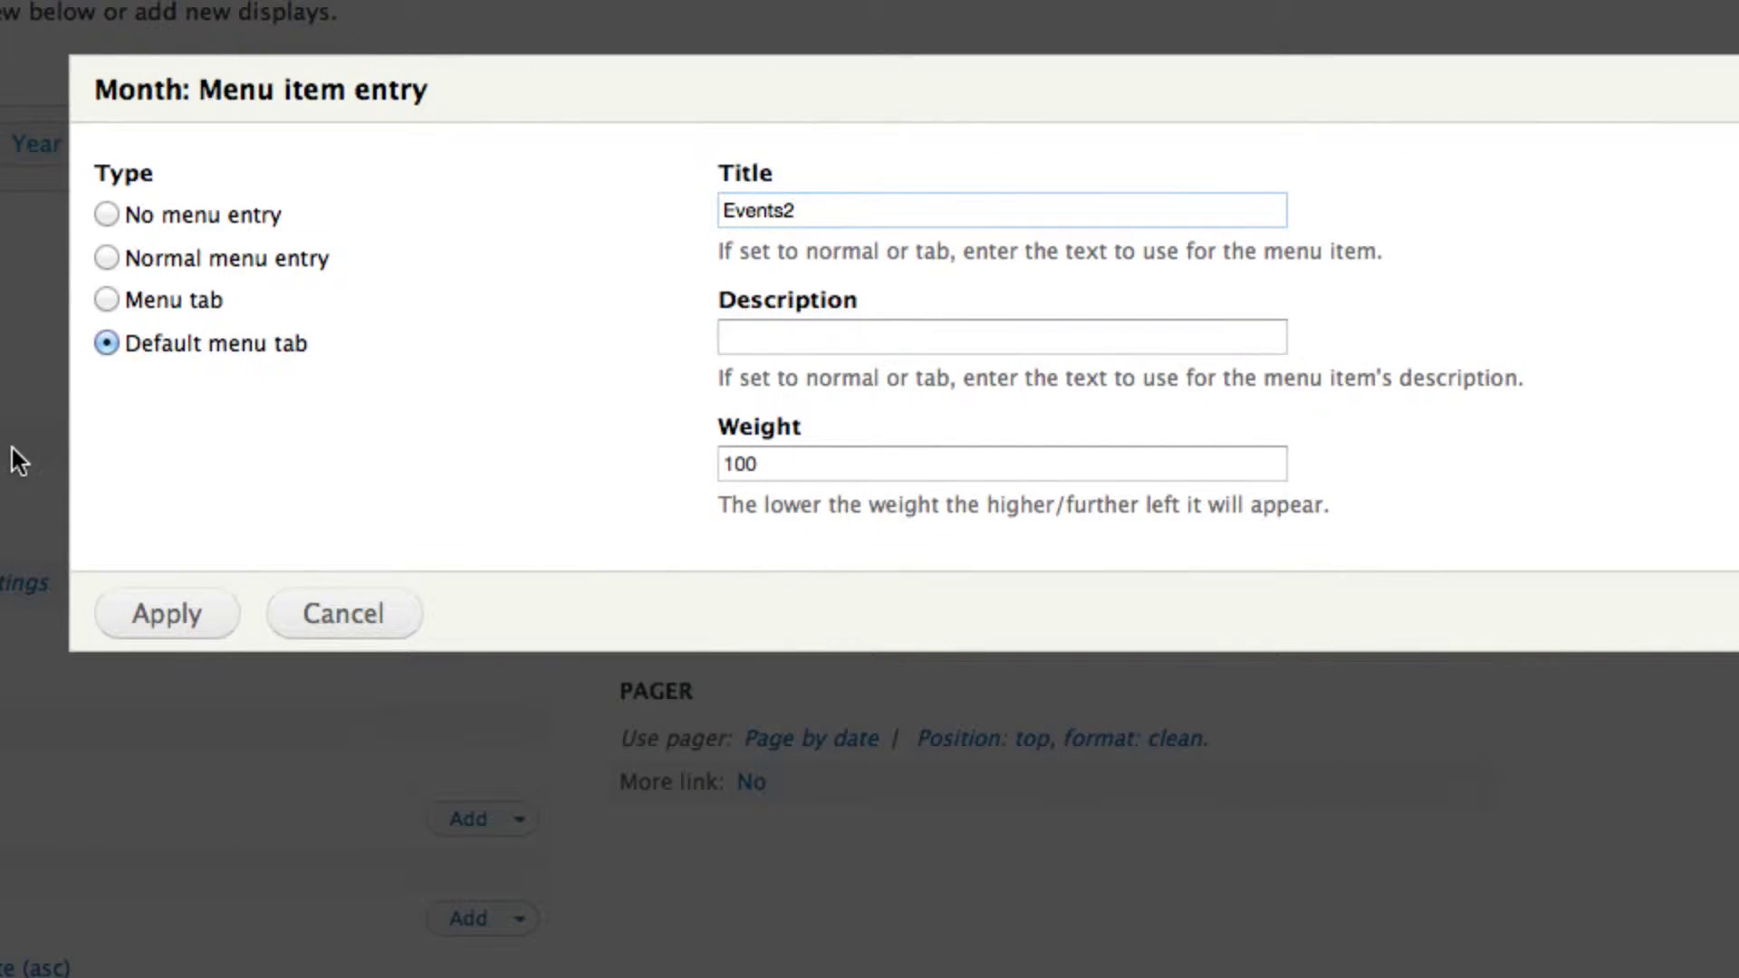
left_click(107, 258)
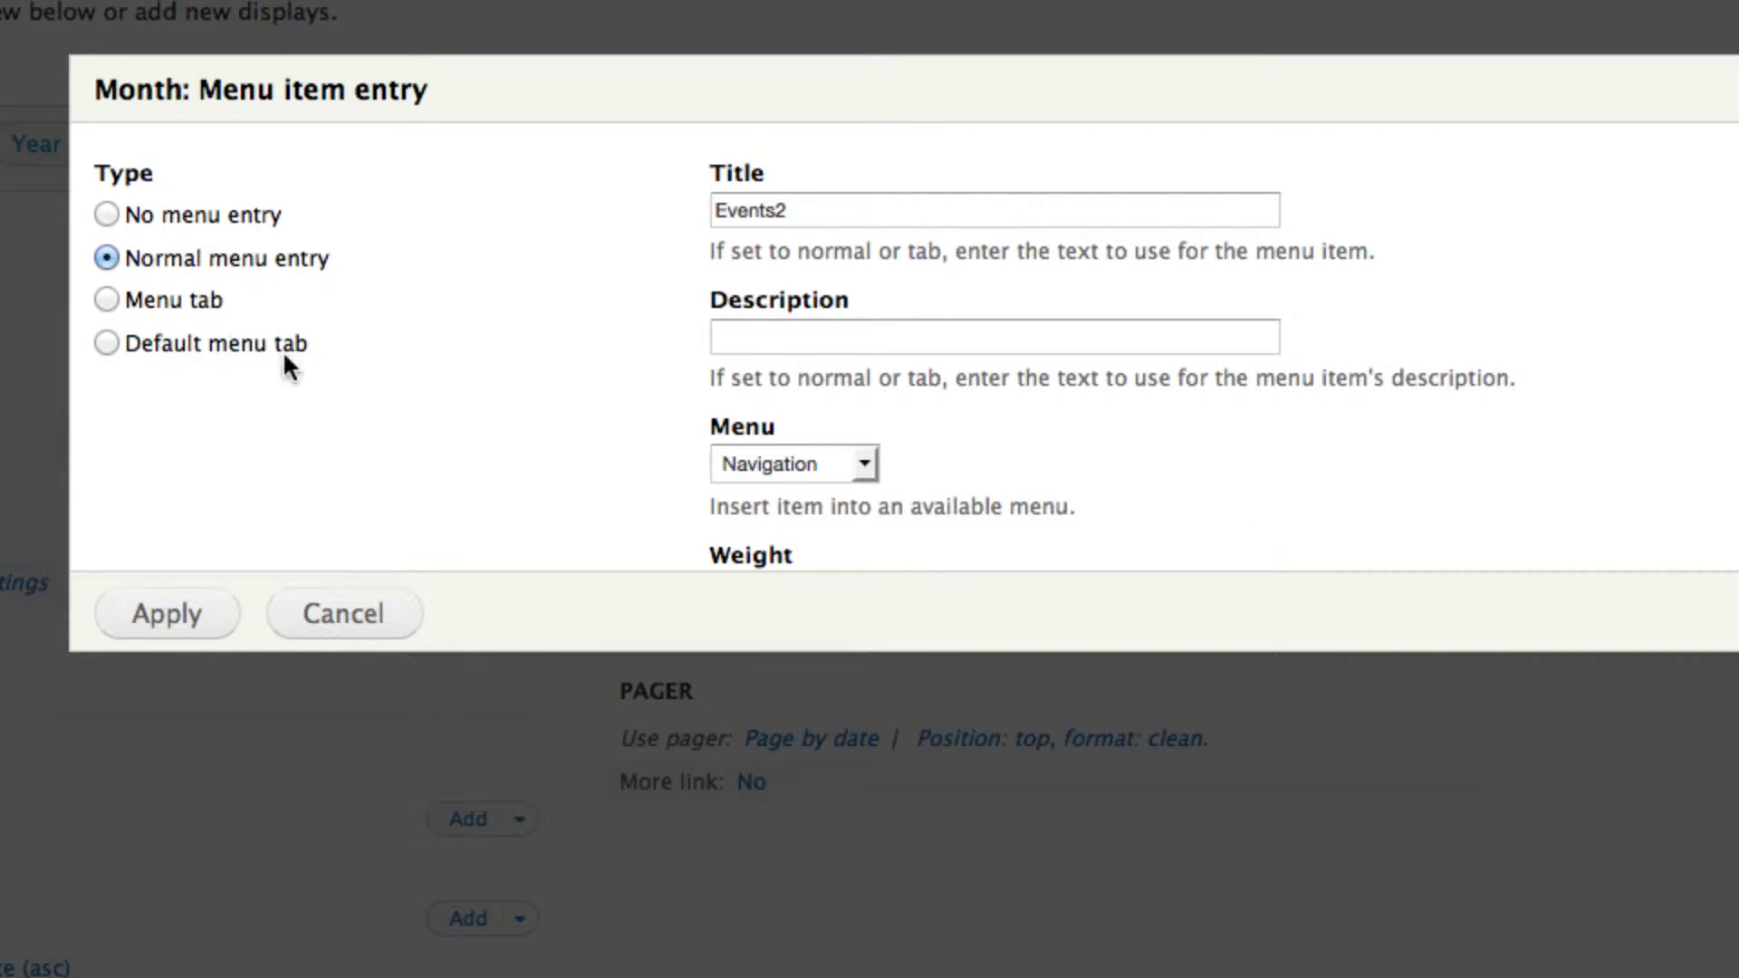
left_click(858, 461)
left_click(772, 518)
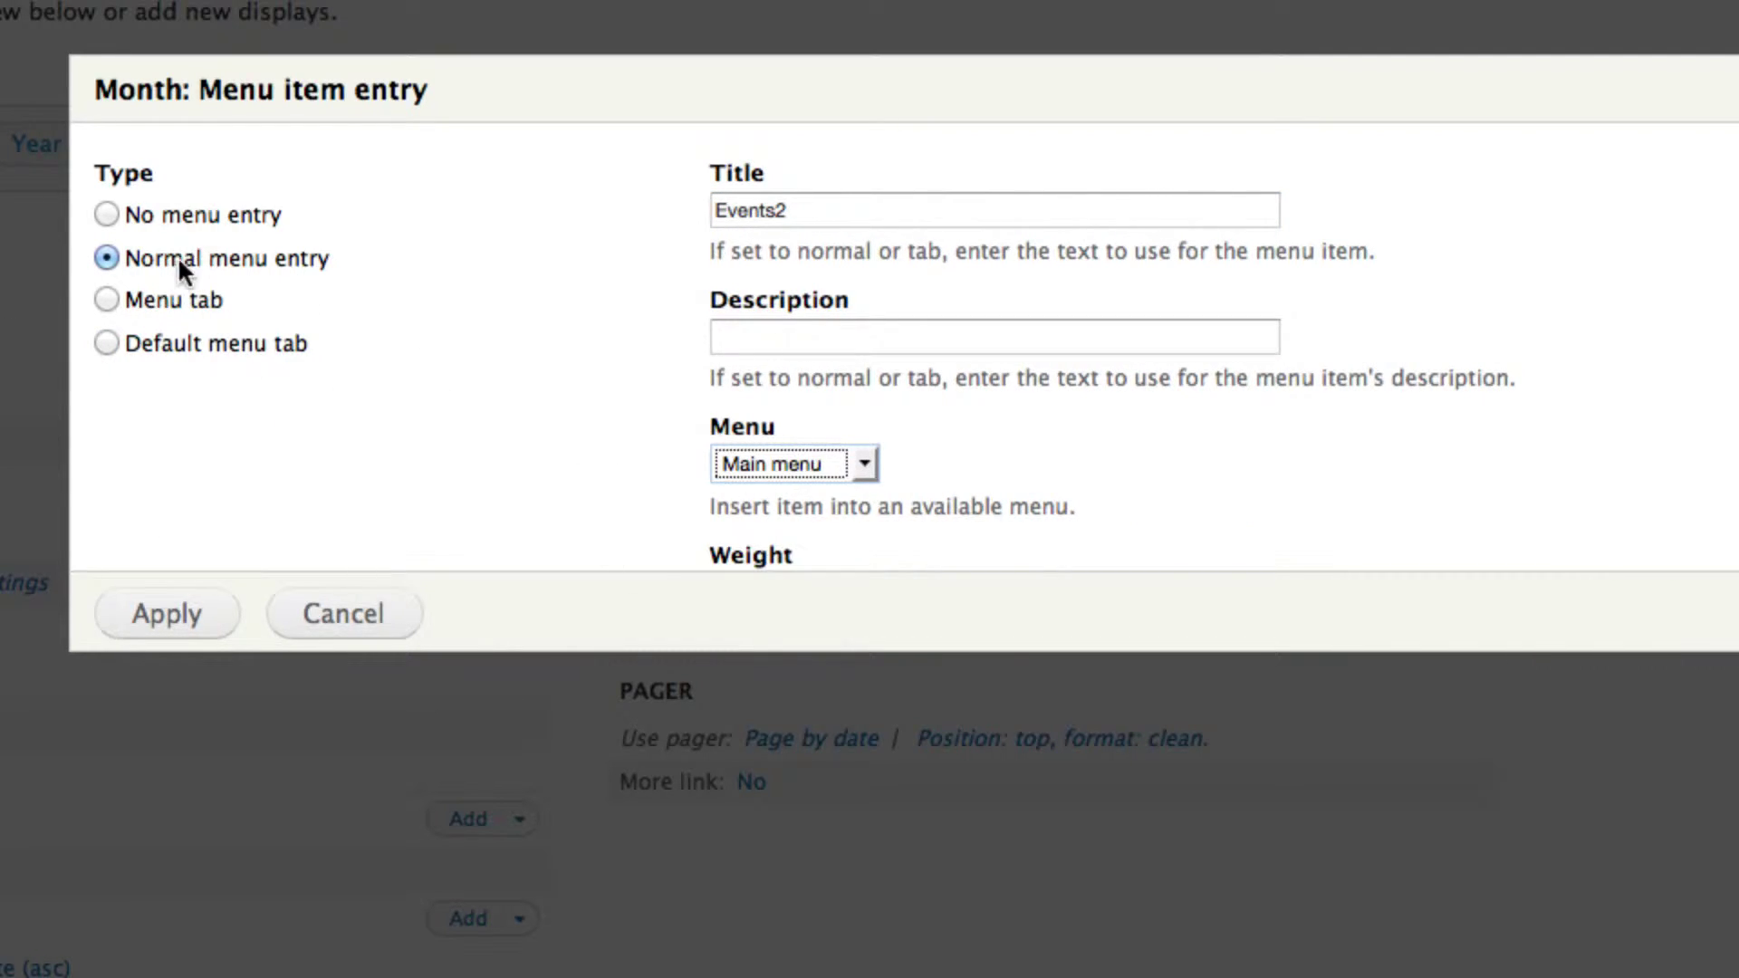
scroll(829, 516, "down", 3)
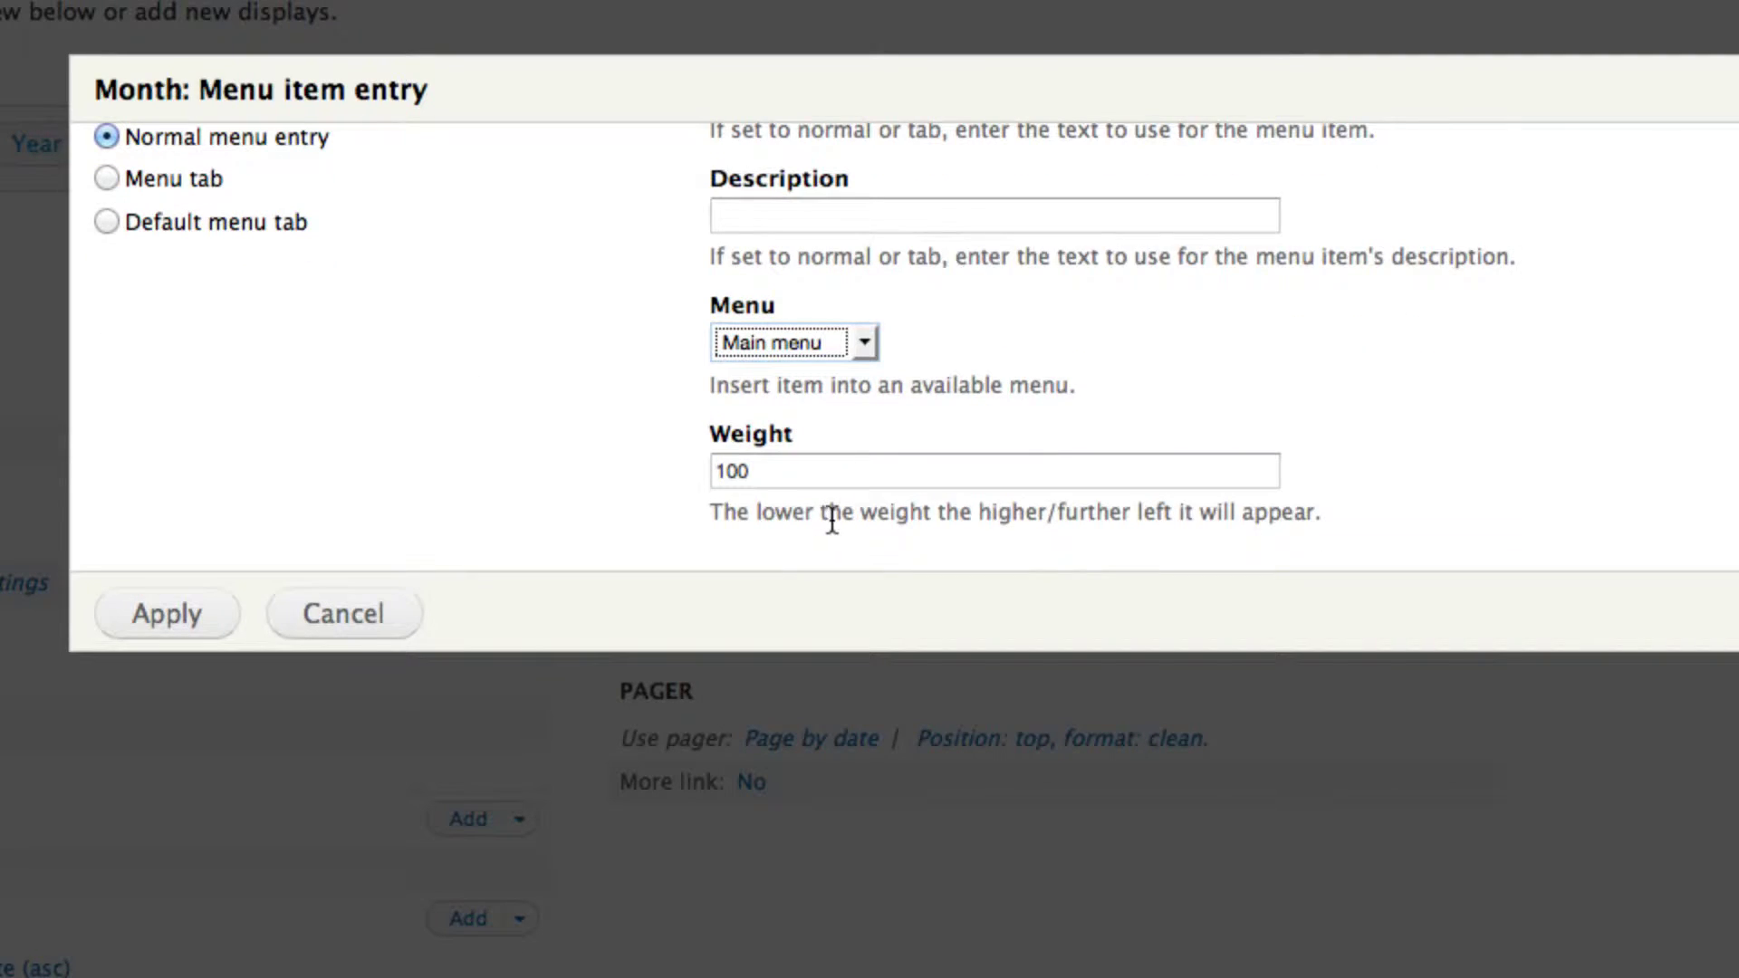
left_click(150, 618)
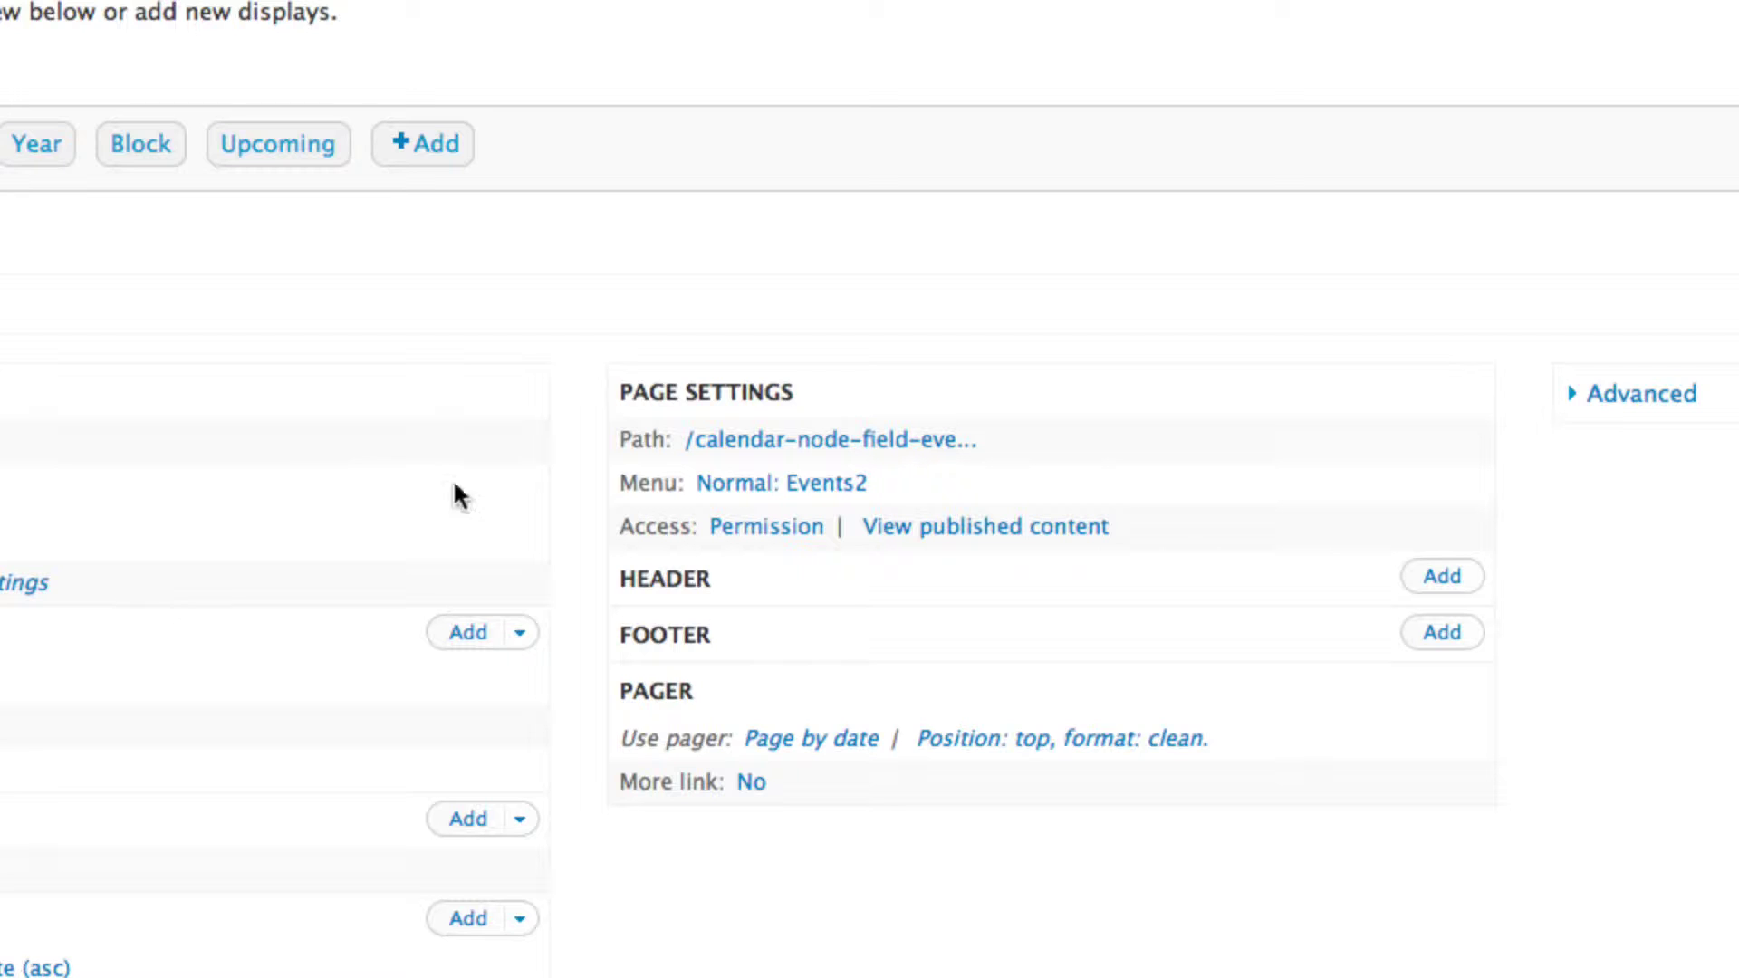
Save the Calendar2 view and close the editor to the November 2015 calendar
scroll(1219, 135, "up", 5)
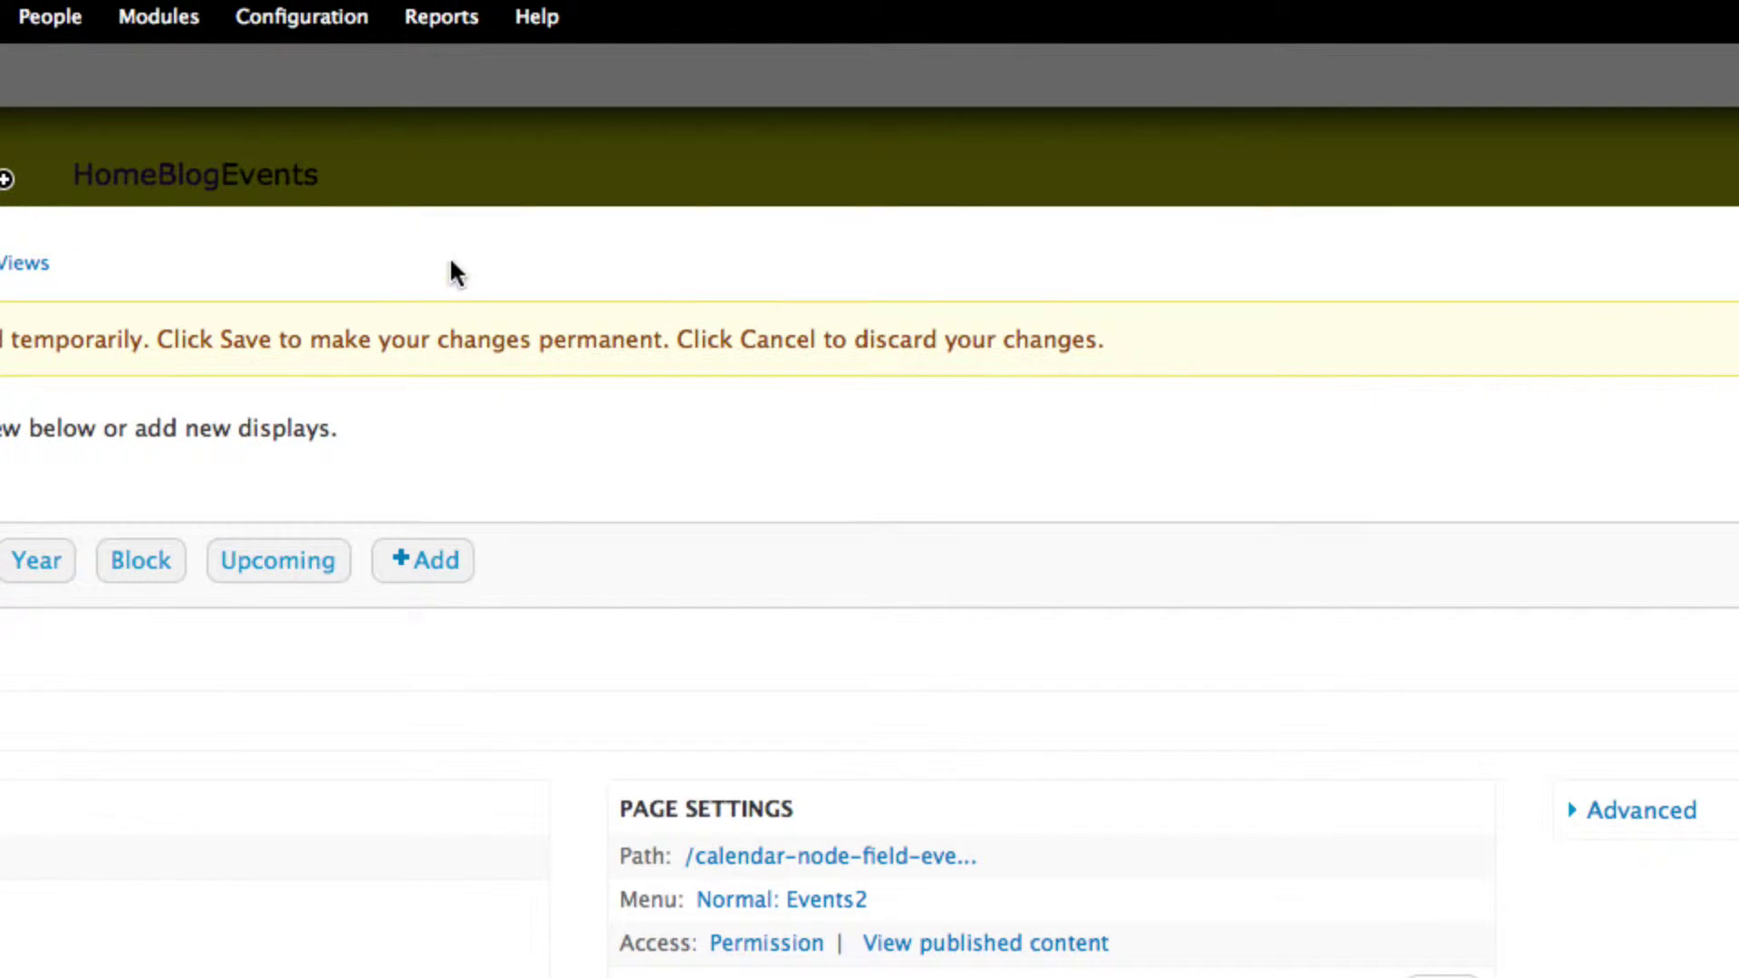
left_click_drag(268, 336, 854, 335)
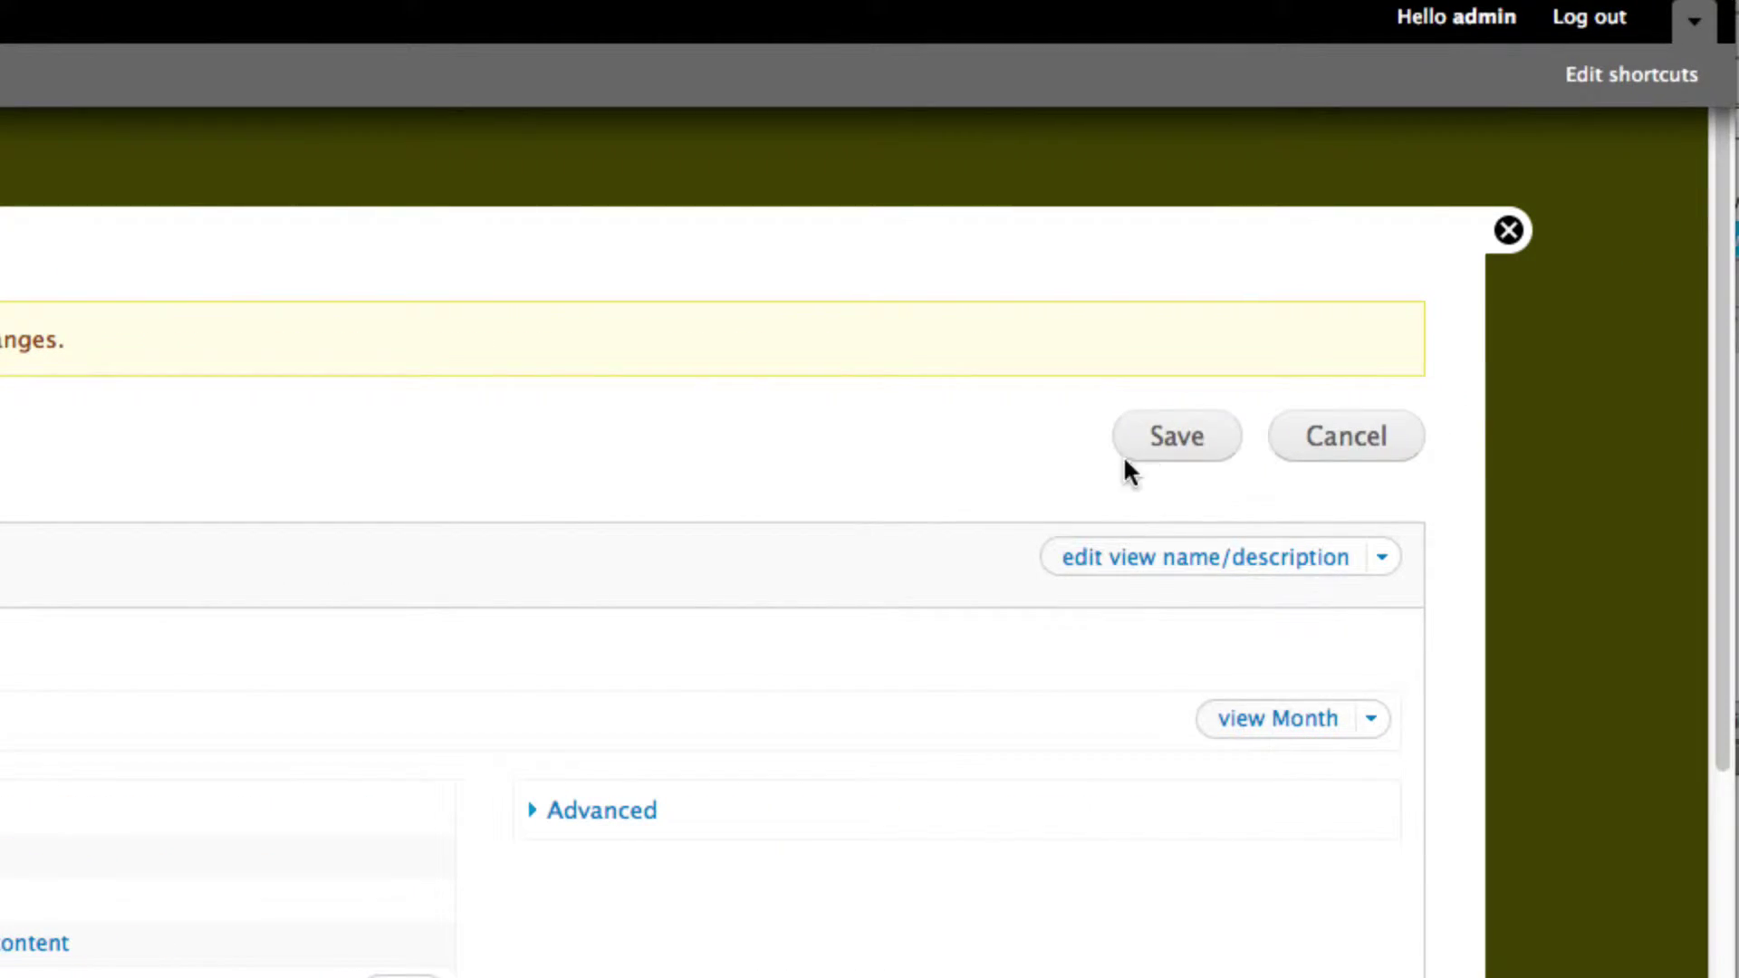
left_click(1174, 446)
left_click(1508, 231)
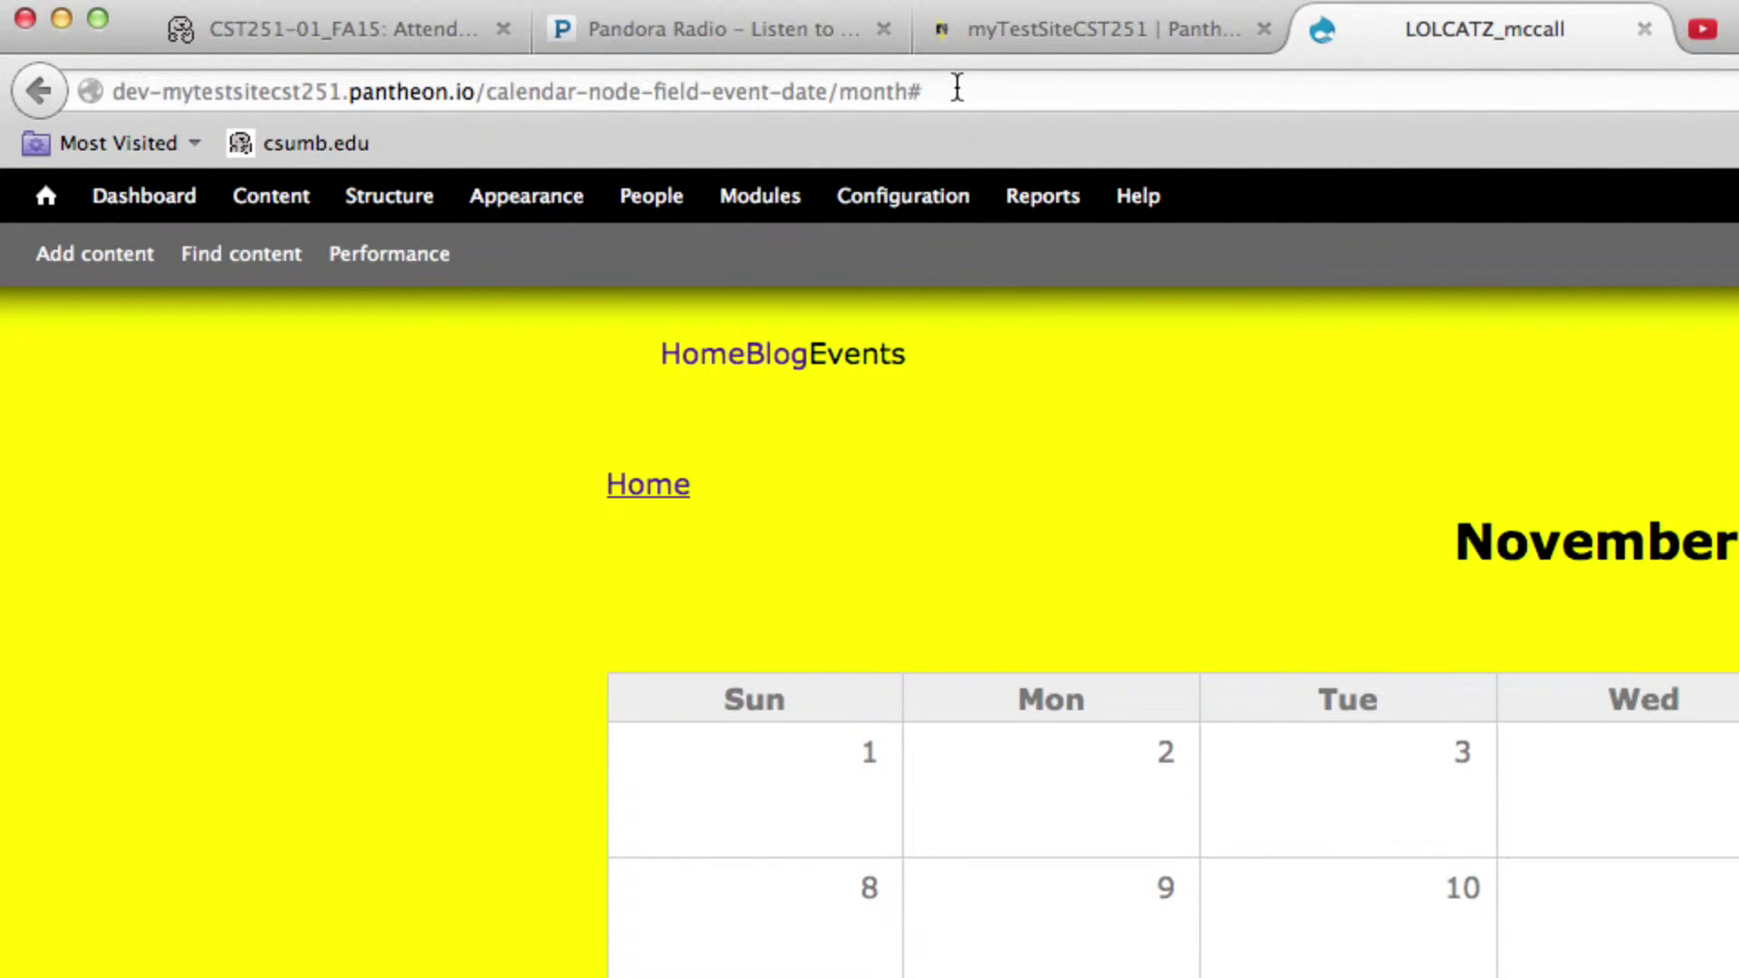
Go from the calendar page through Content and Structure to the Views listing with Calendar2, Events, Blog and Home
left_click(953, 91)
key("Return")
left_click(267, 203)
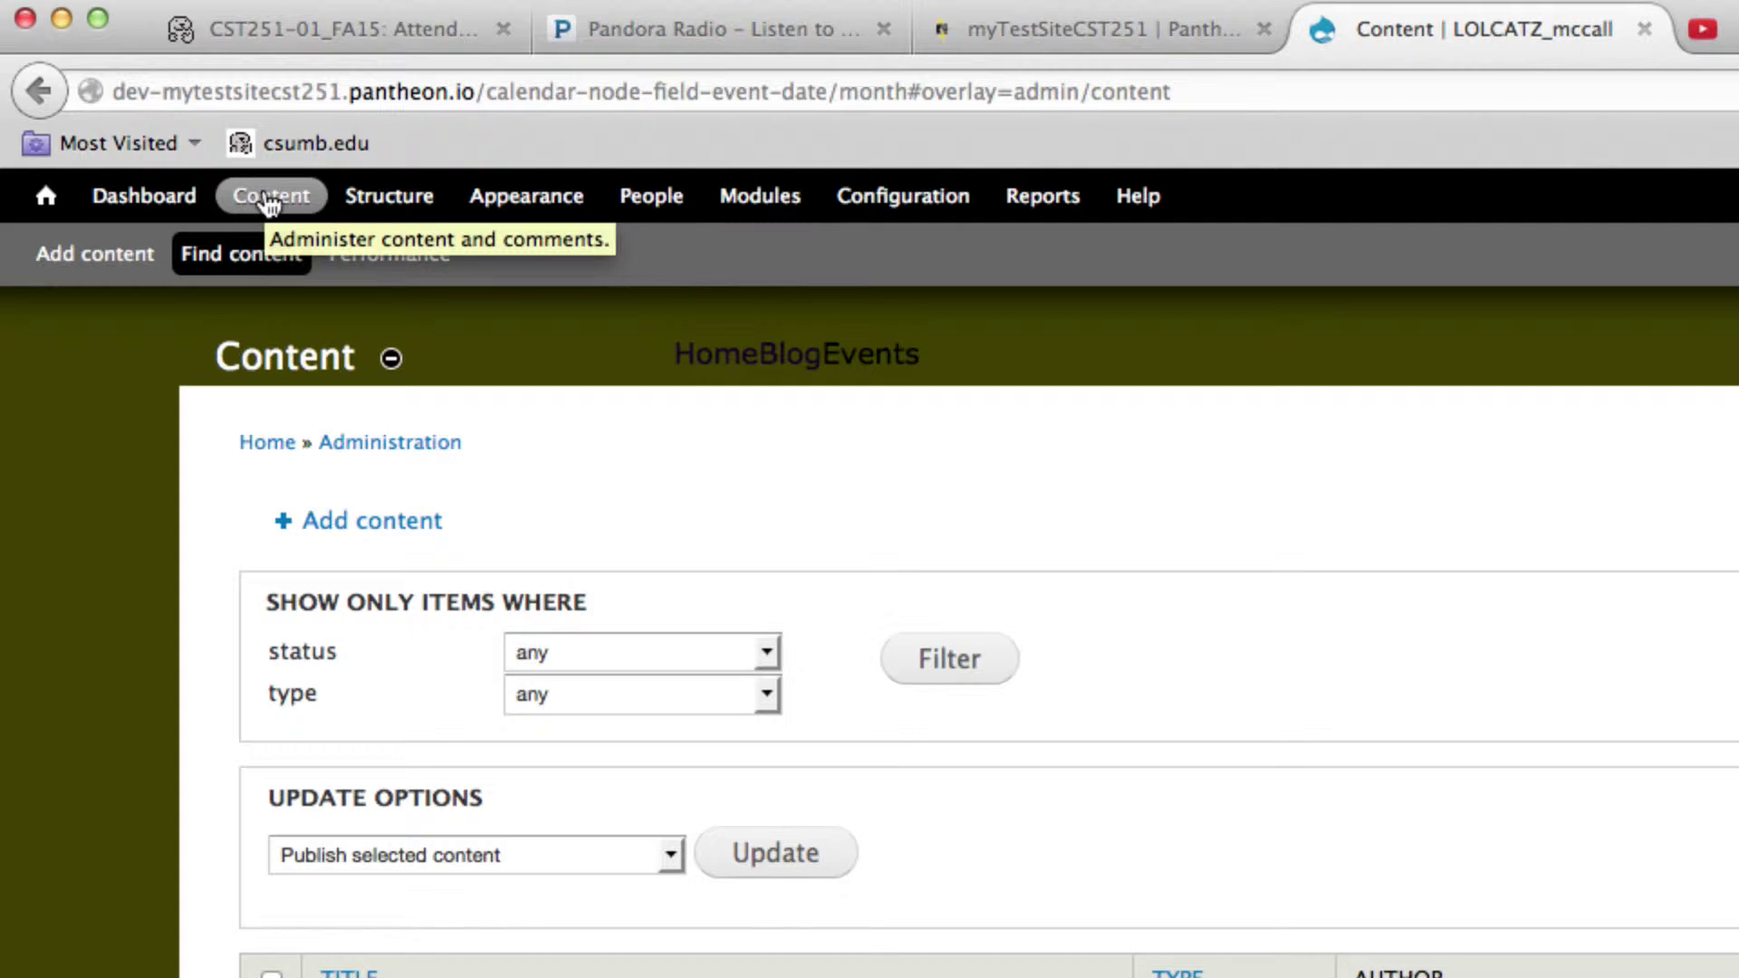
left_click(378, 205)
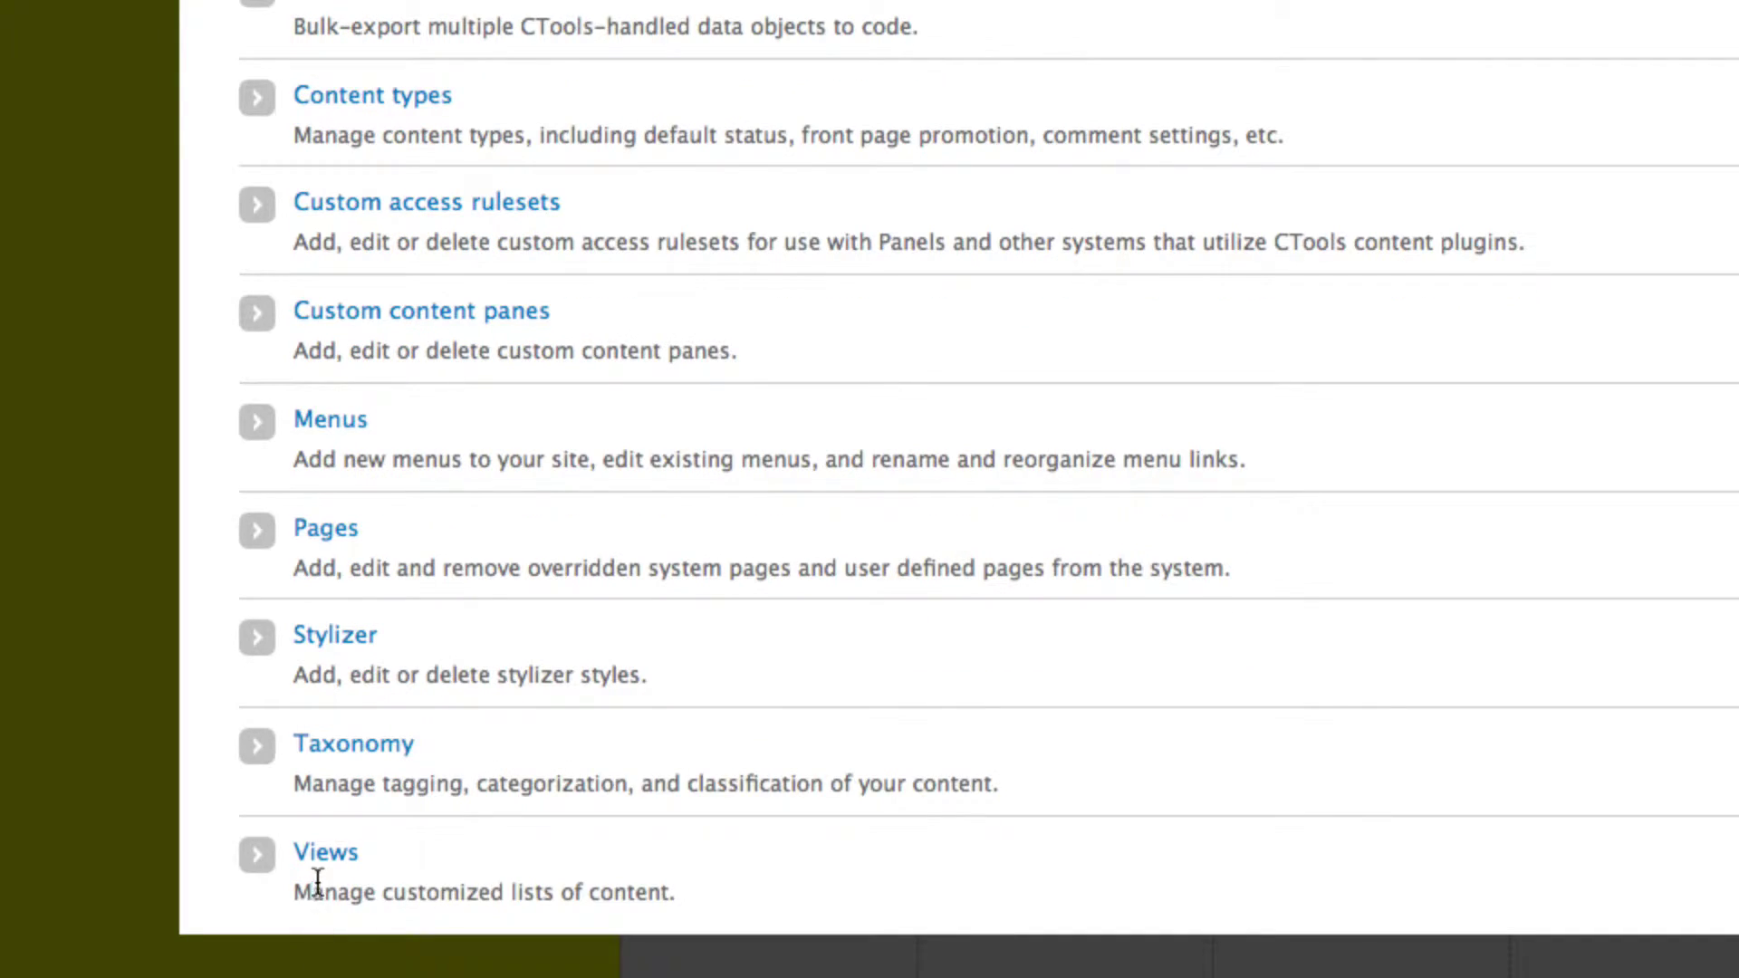
left_click(326, 855)
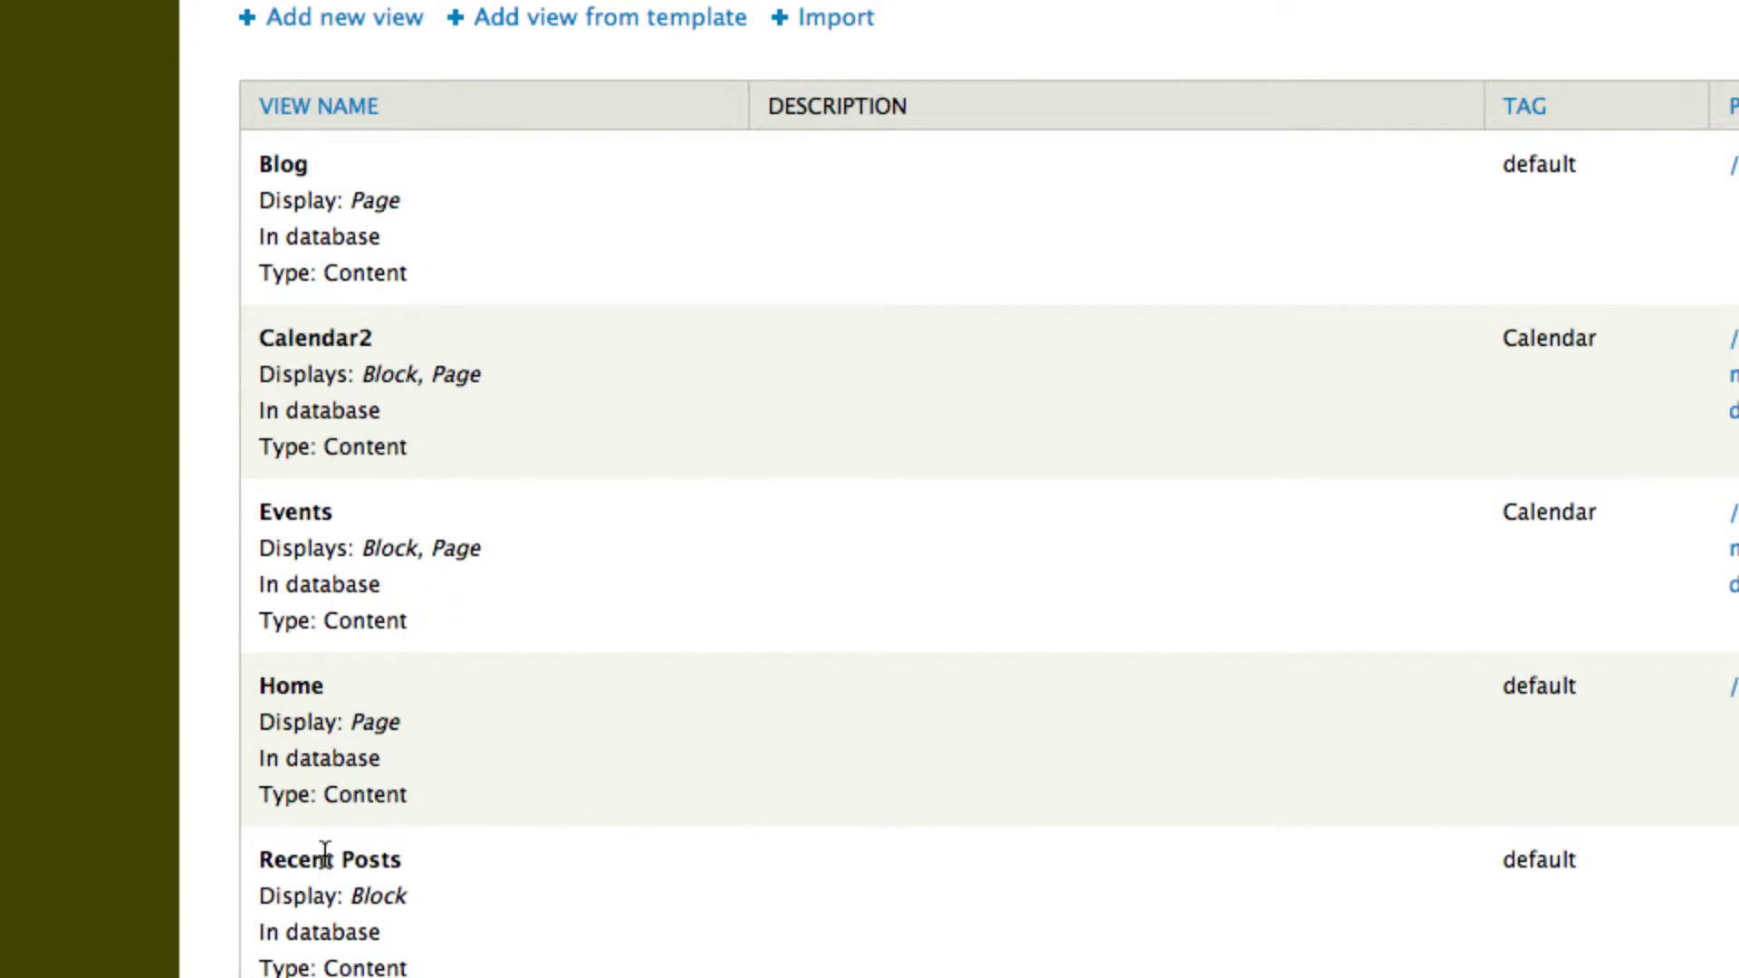
scroll(468, 652, "down", 3)
scroll(467, 652, "up", 3)
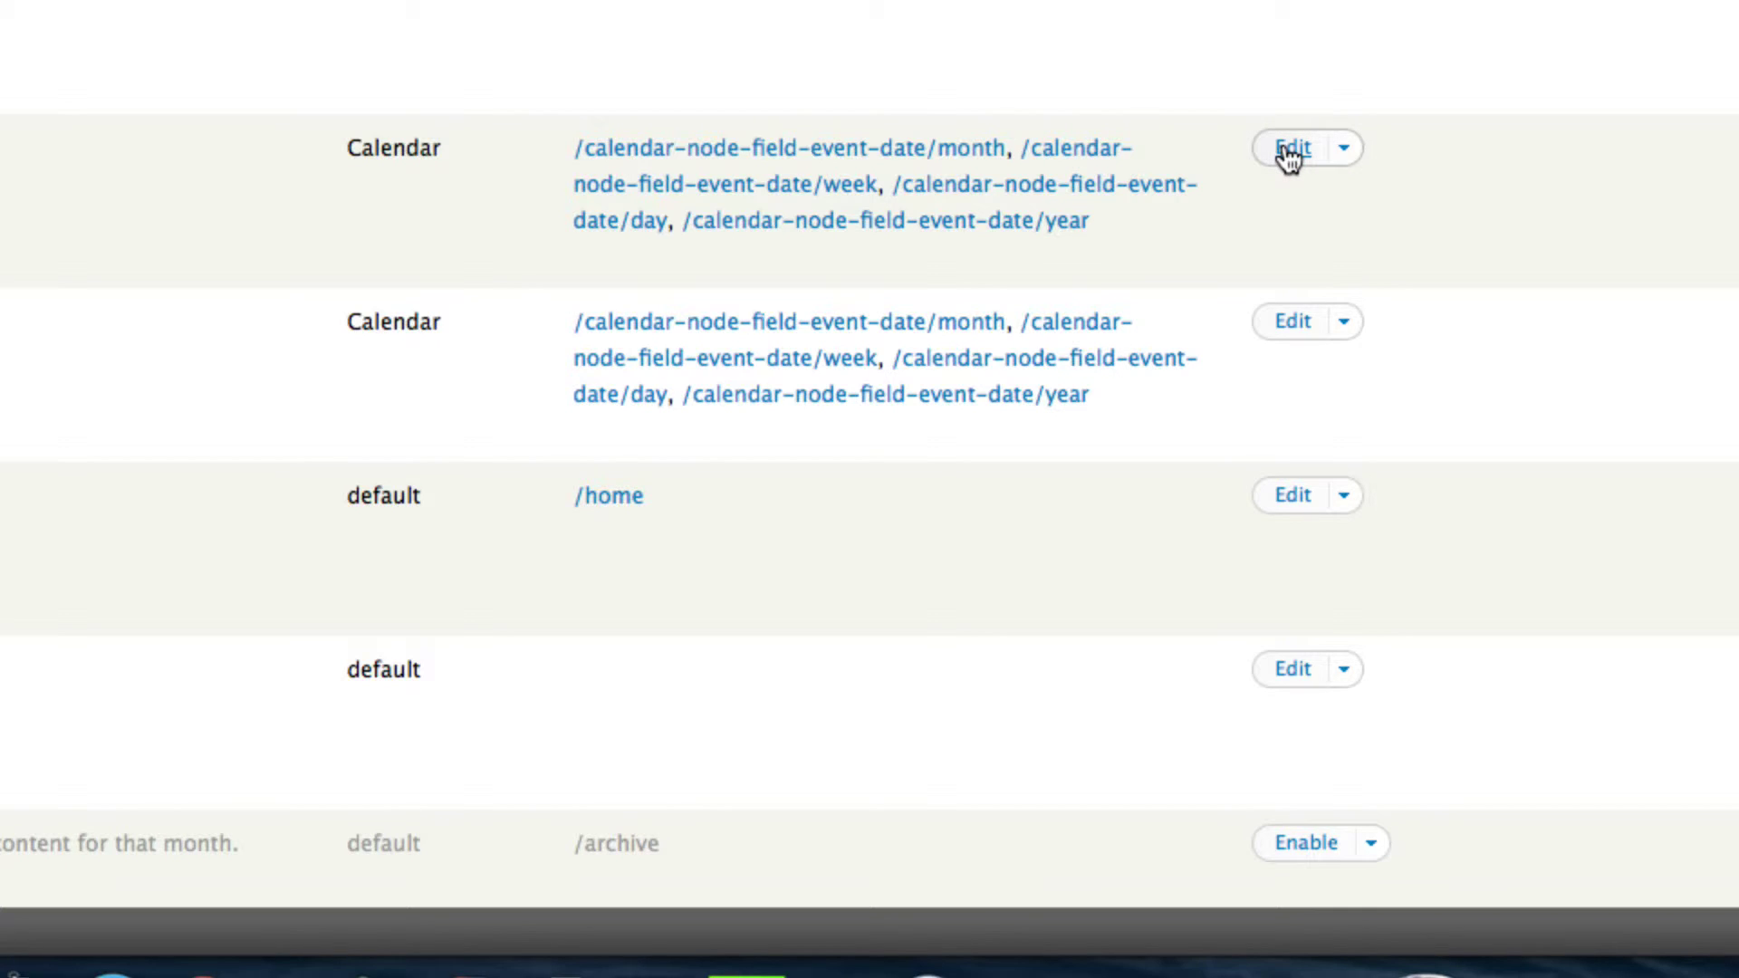
In Calendar2's month page menu settings, check the Events2 title and select the current weight 100
left_click(1289, 154)
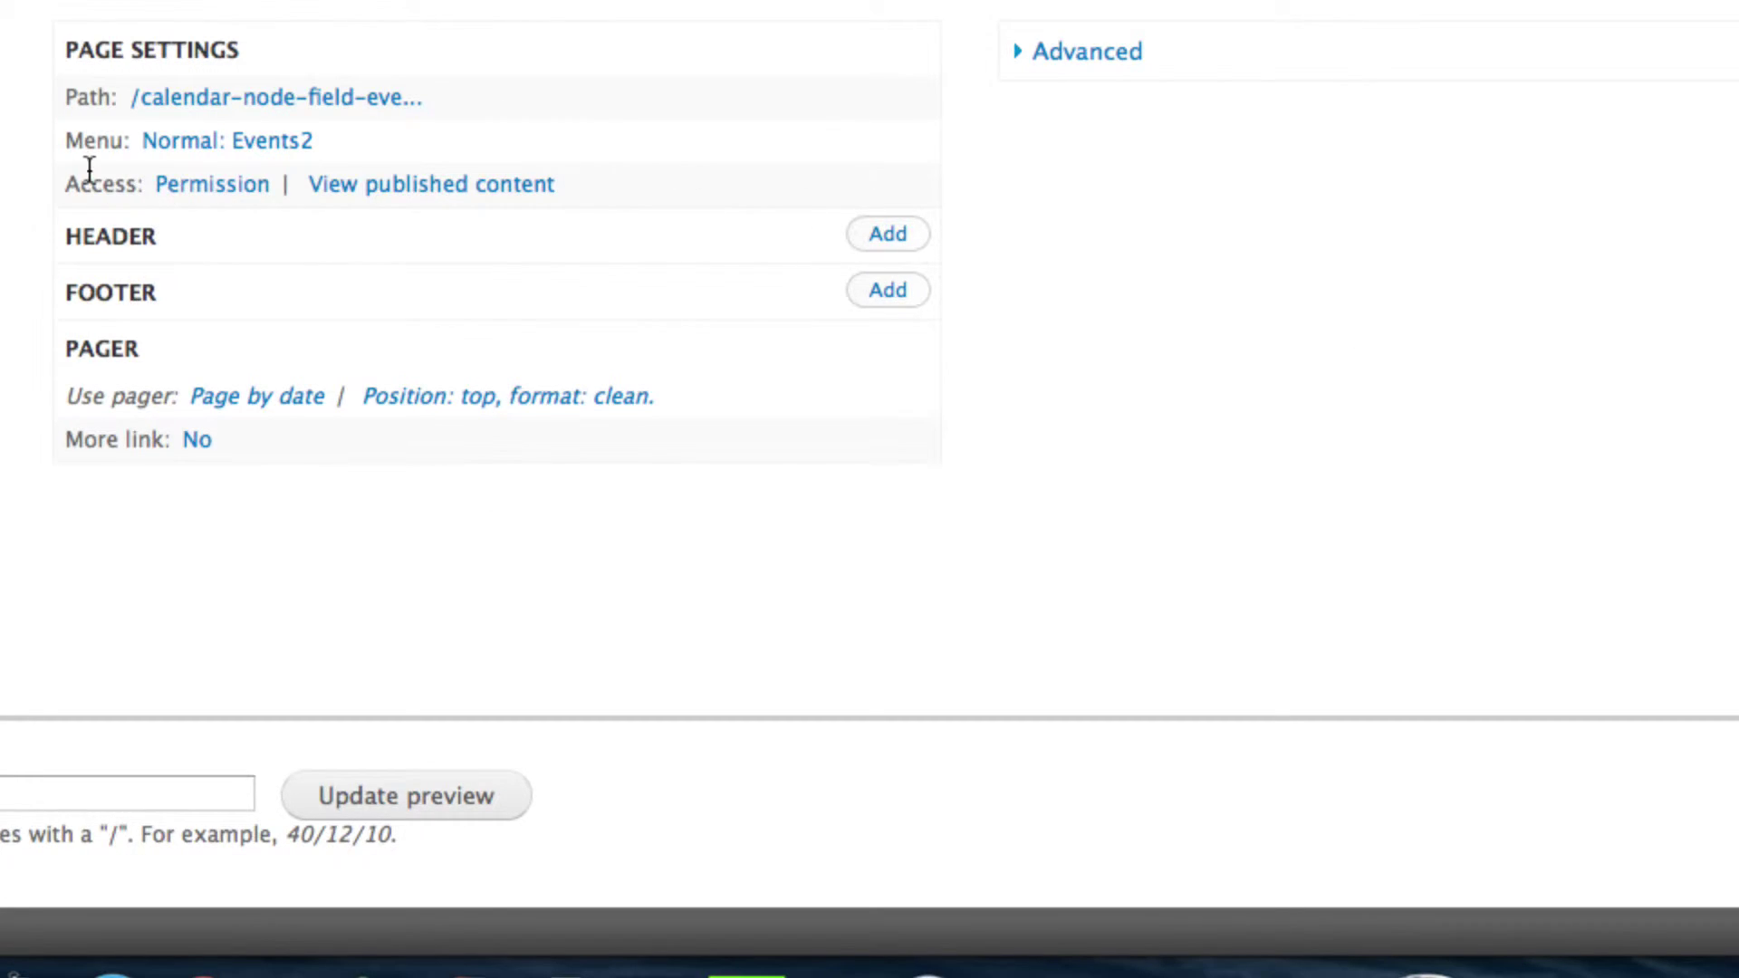
left_click(175, 150)
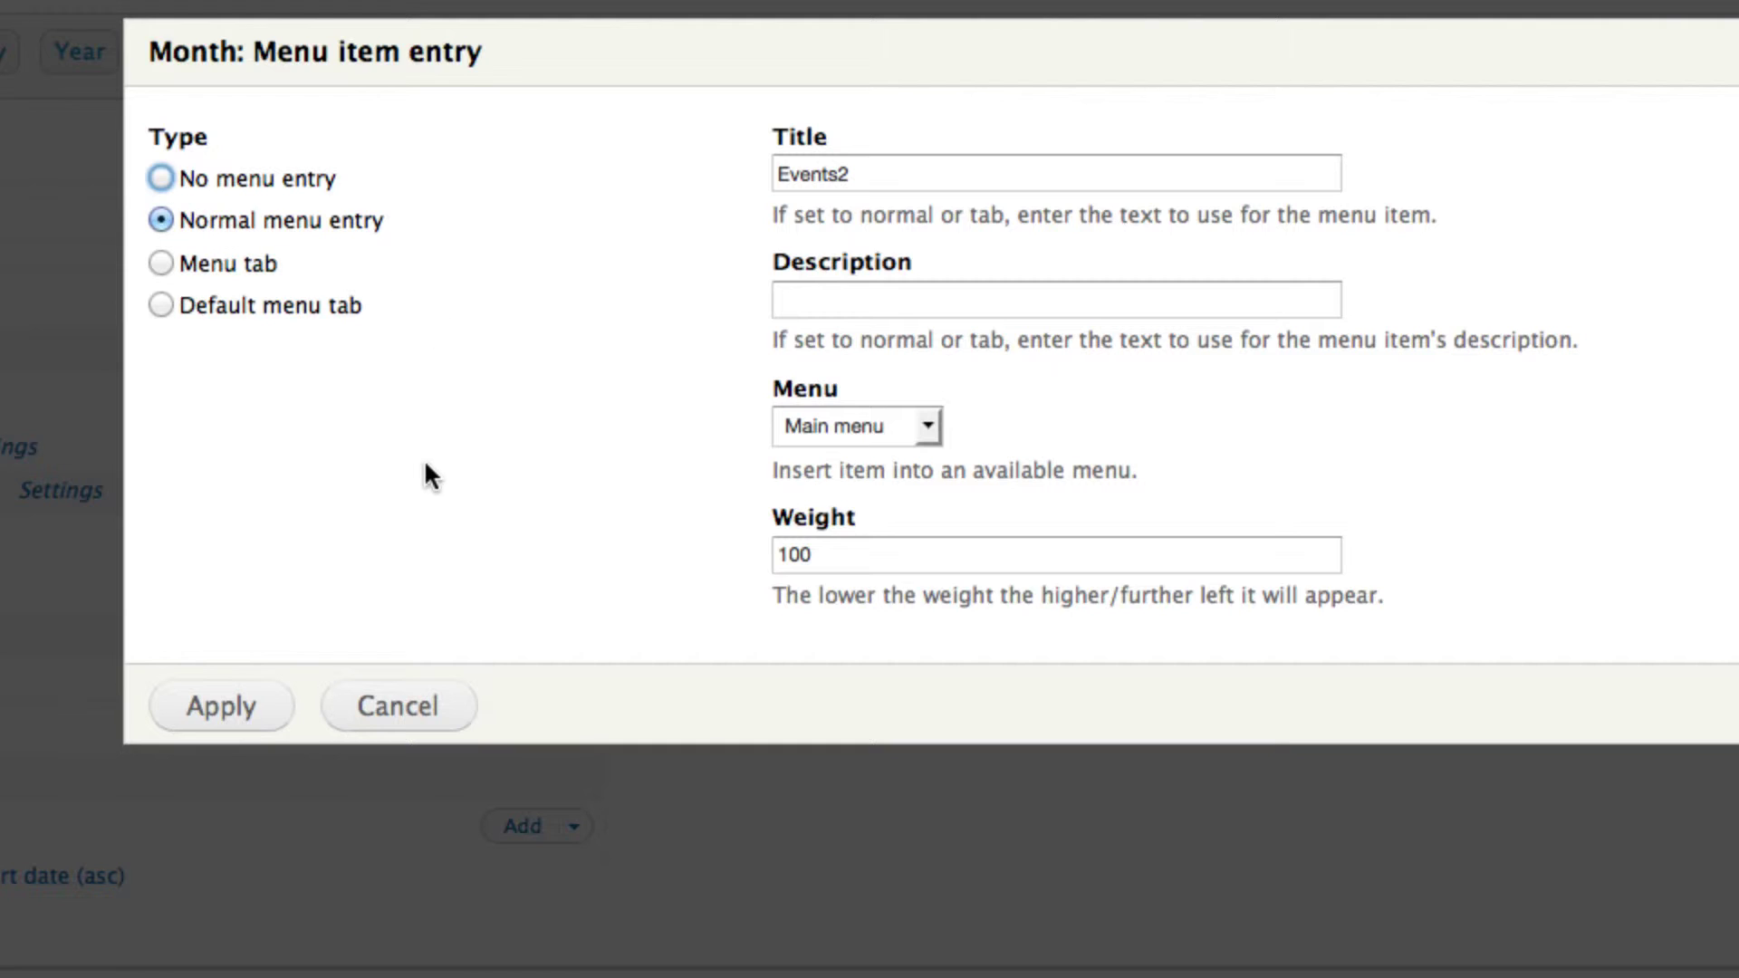
left_click(857, 172)
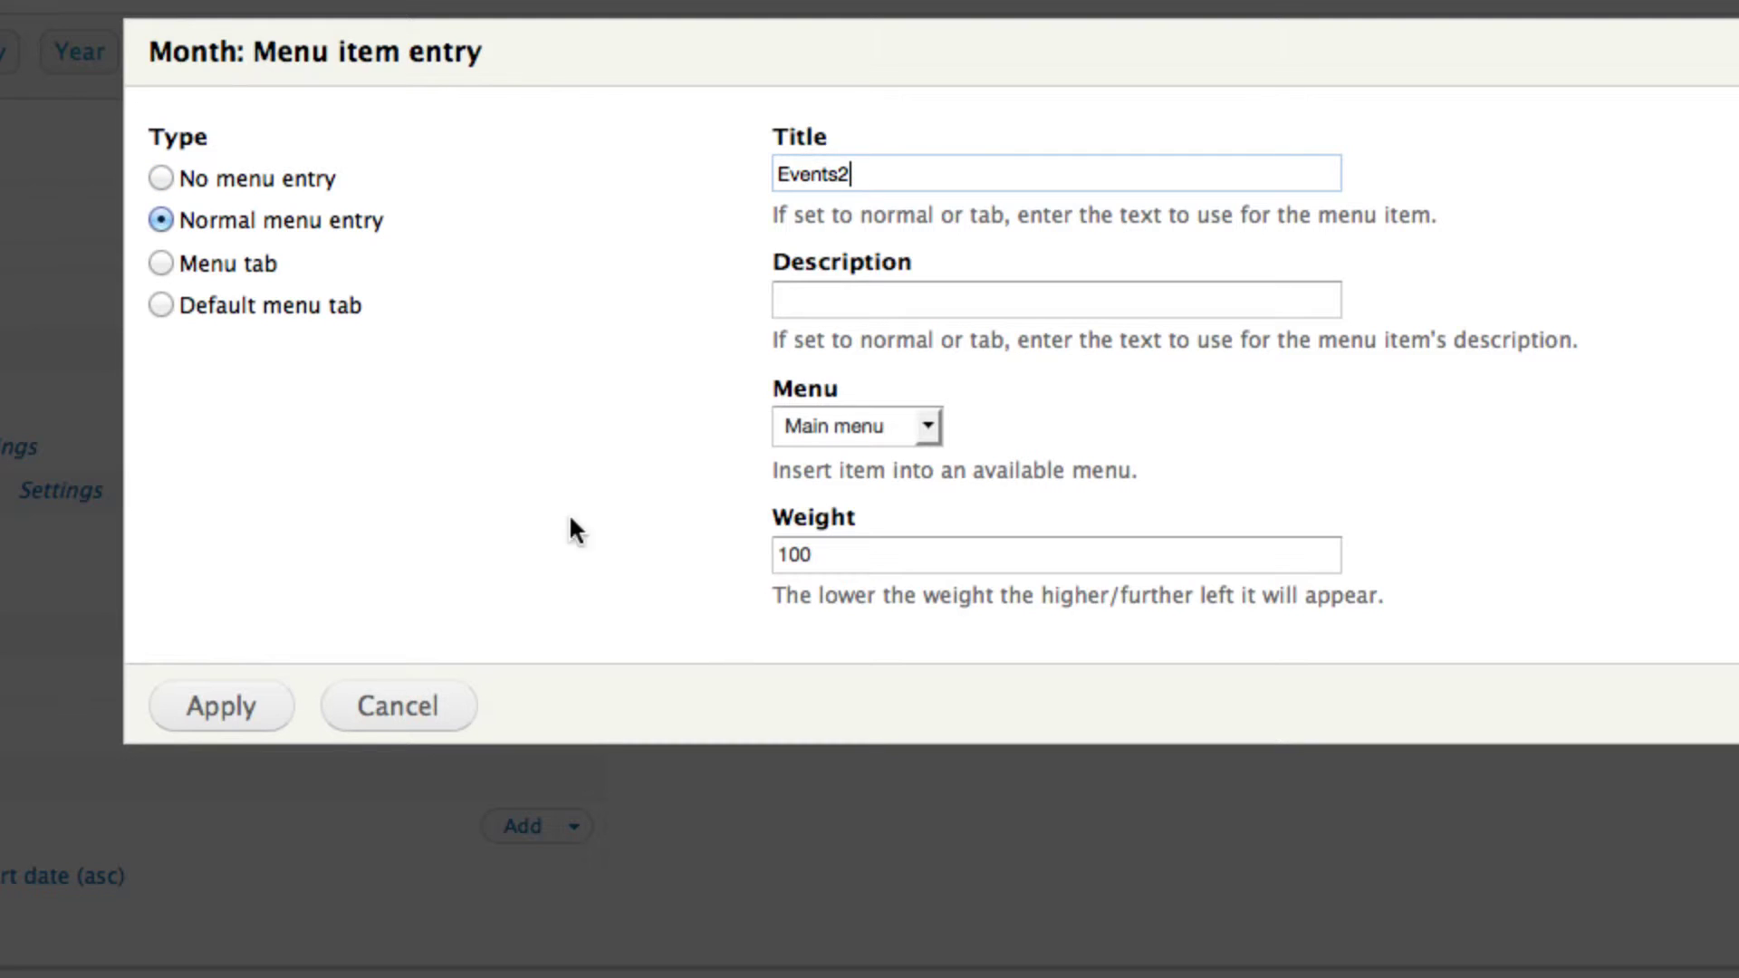
left_click_drag(824, 555, 696, 545)
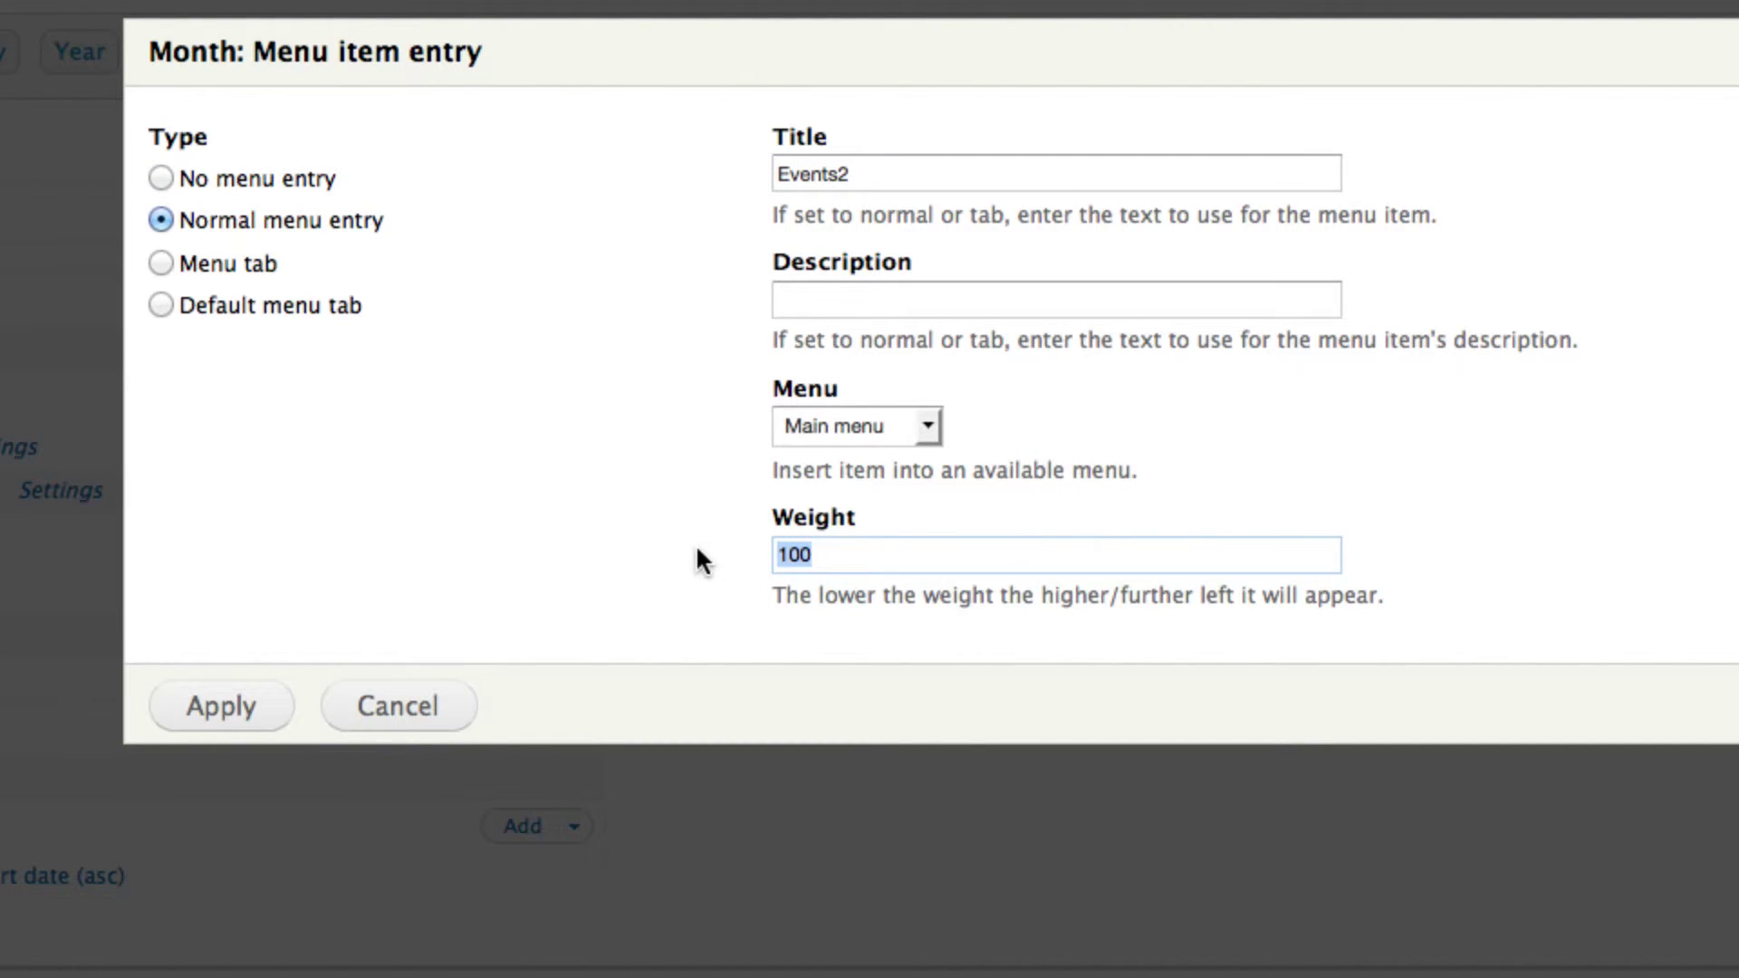
Enter weight 50, apply and save Calendar2, then return to the November 2015 calendar page
type("50")
left_click(218, 711)
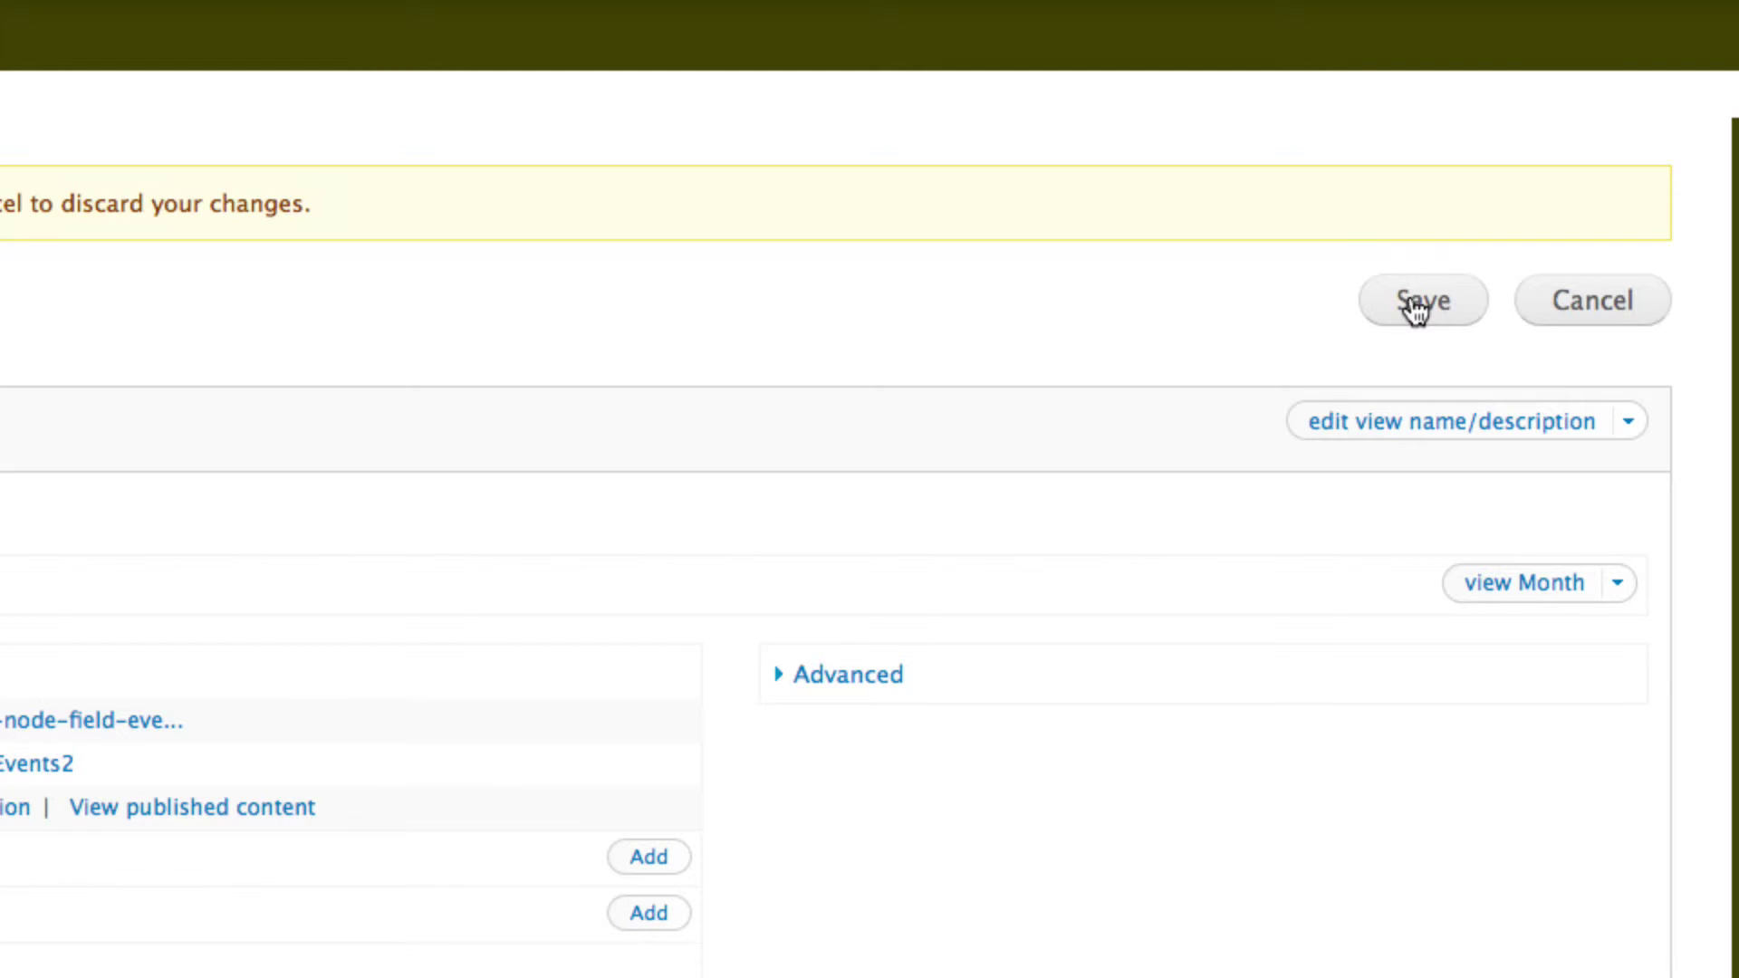
left_click(1399, 302)
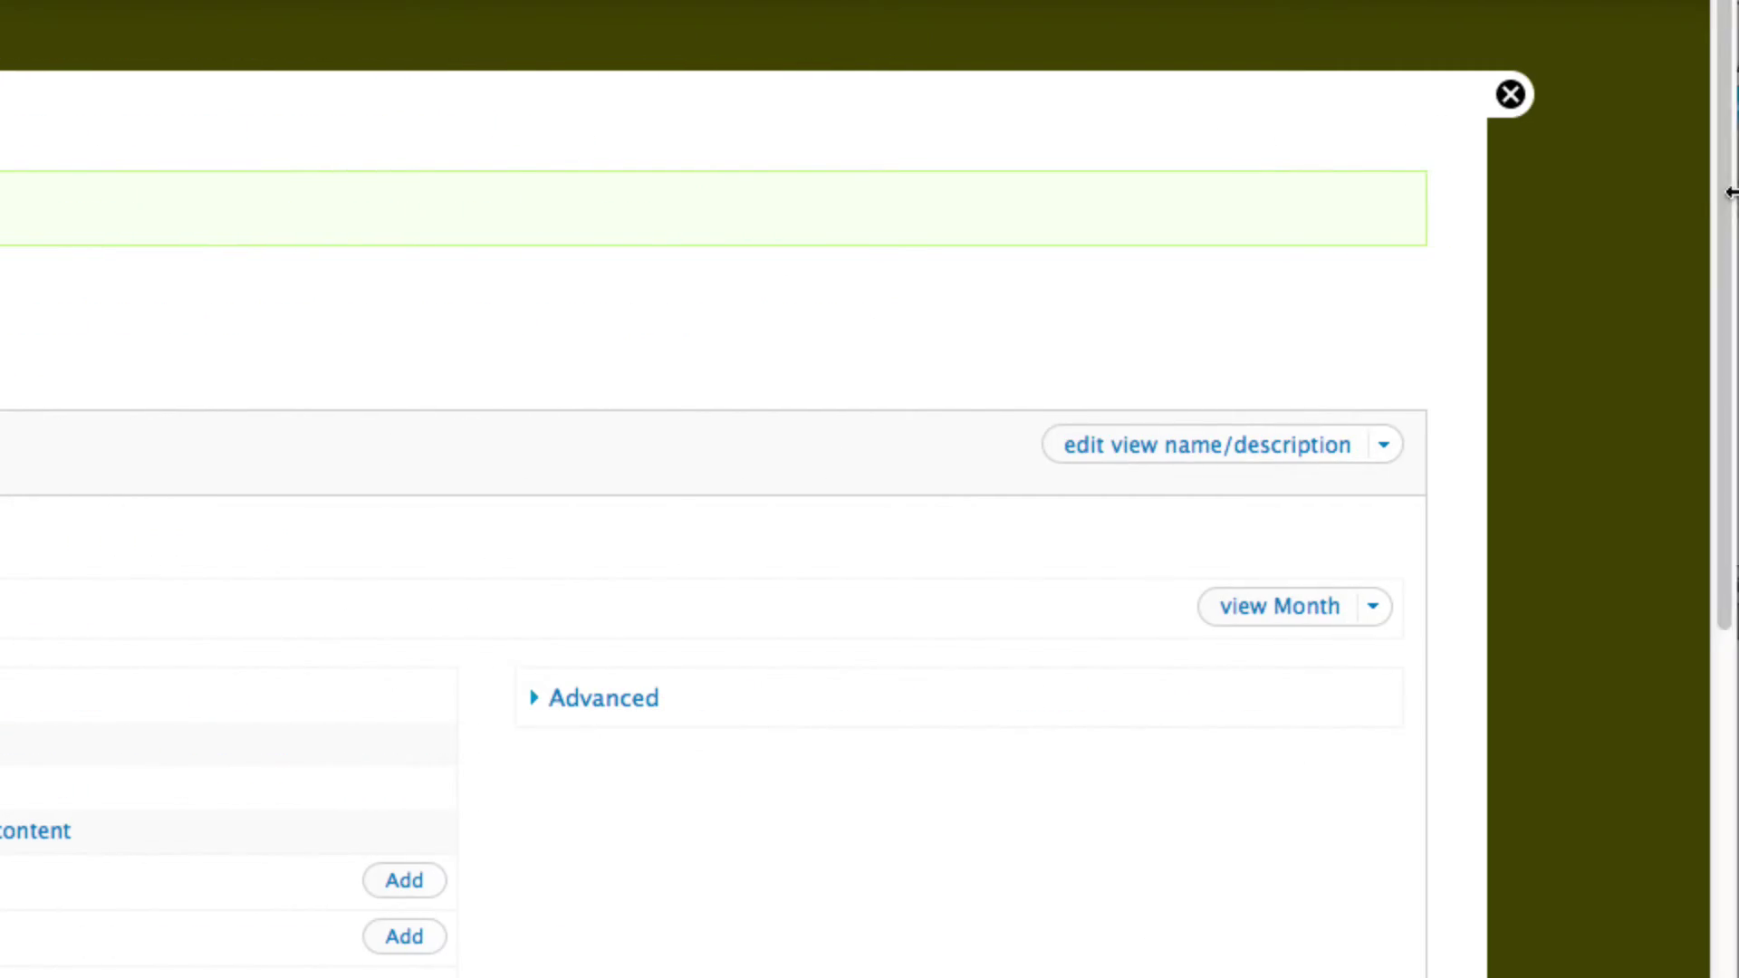
left_click(1507, 94)
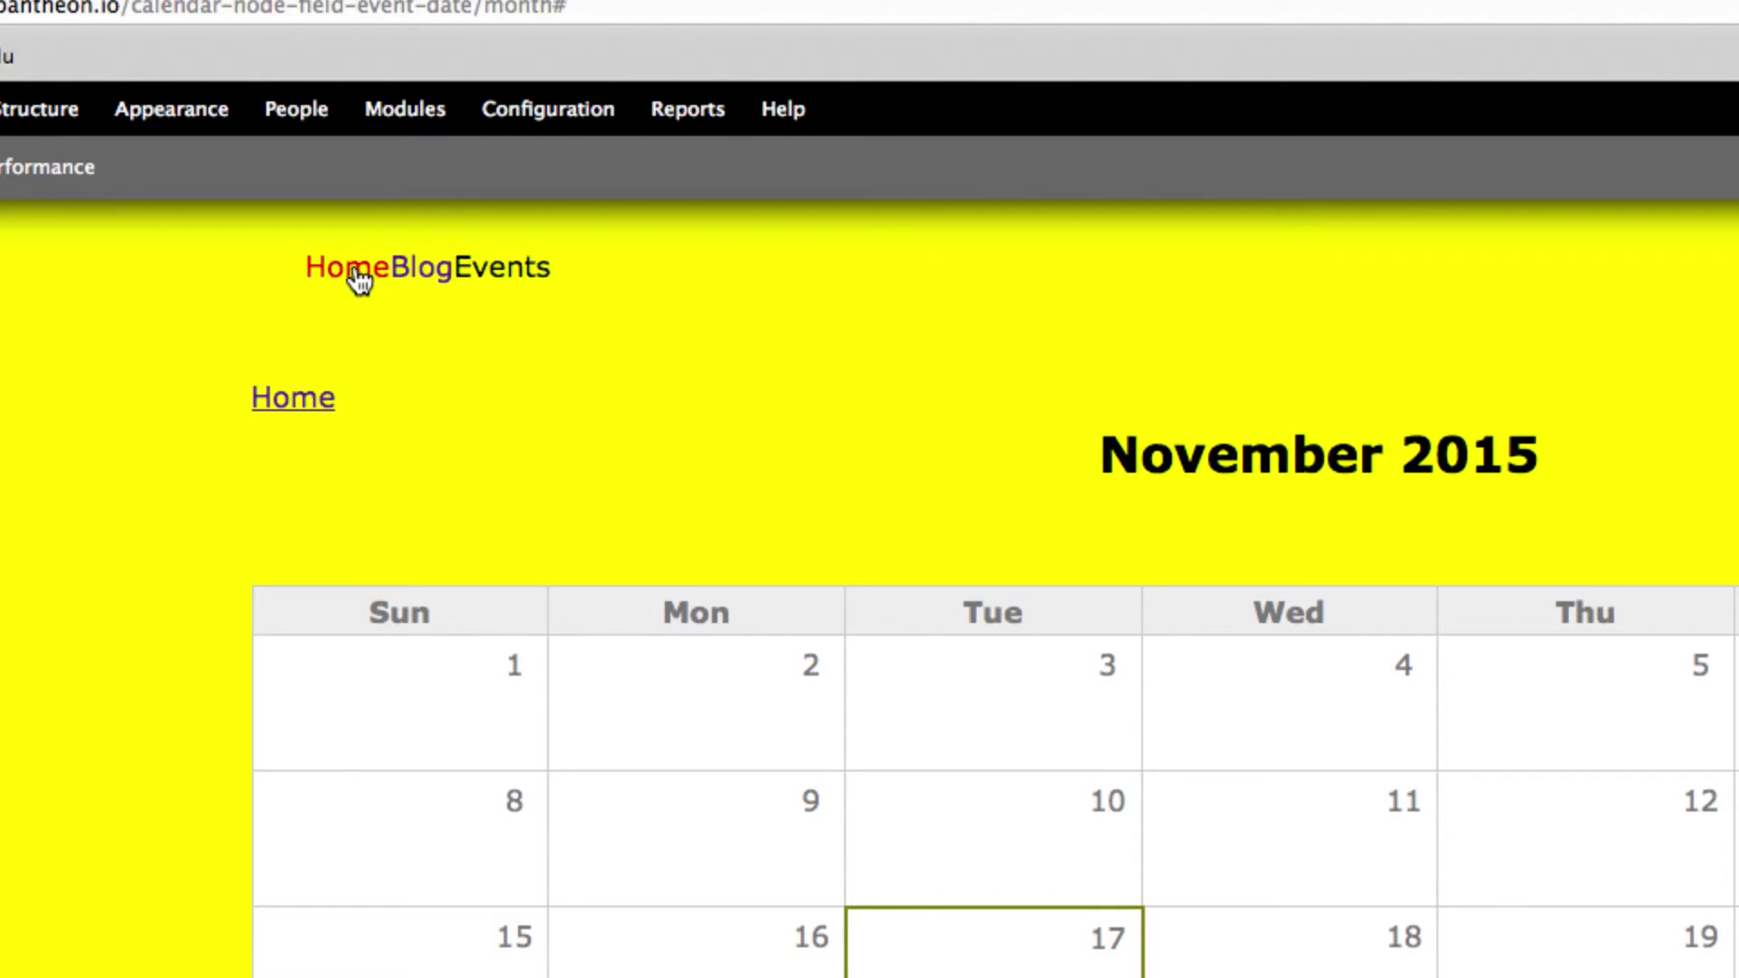
left_click(355, 271)
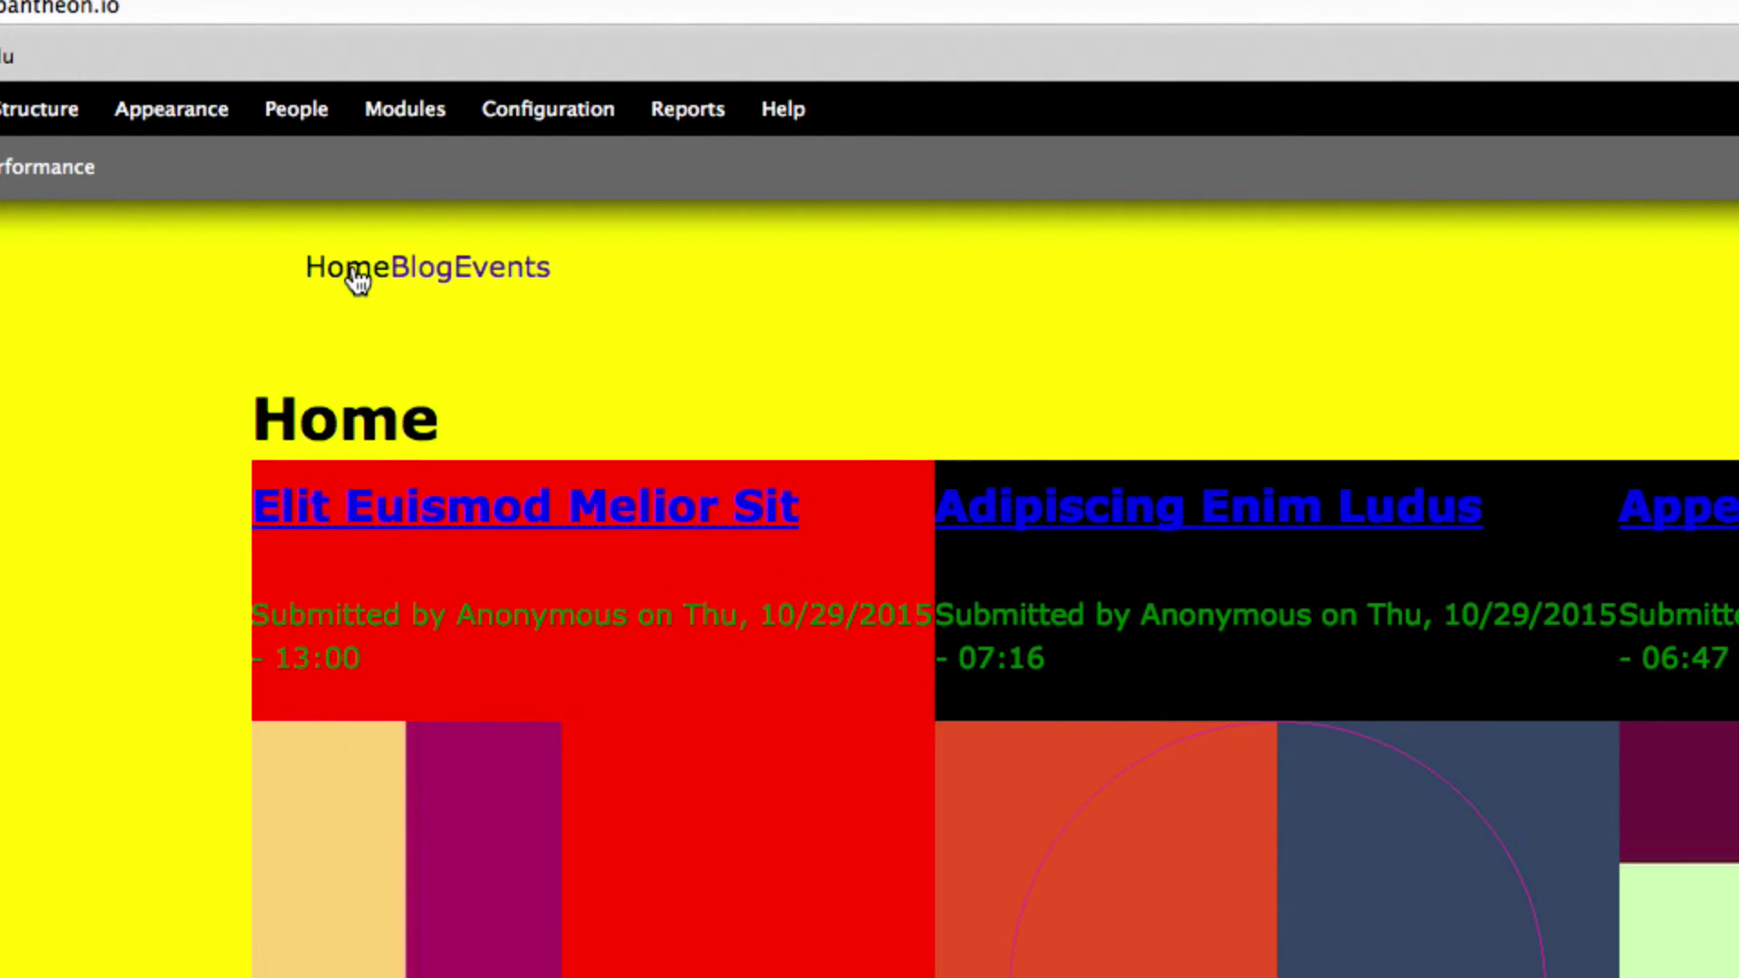
left_click(496, 282)
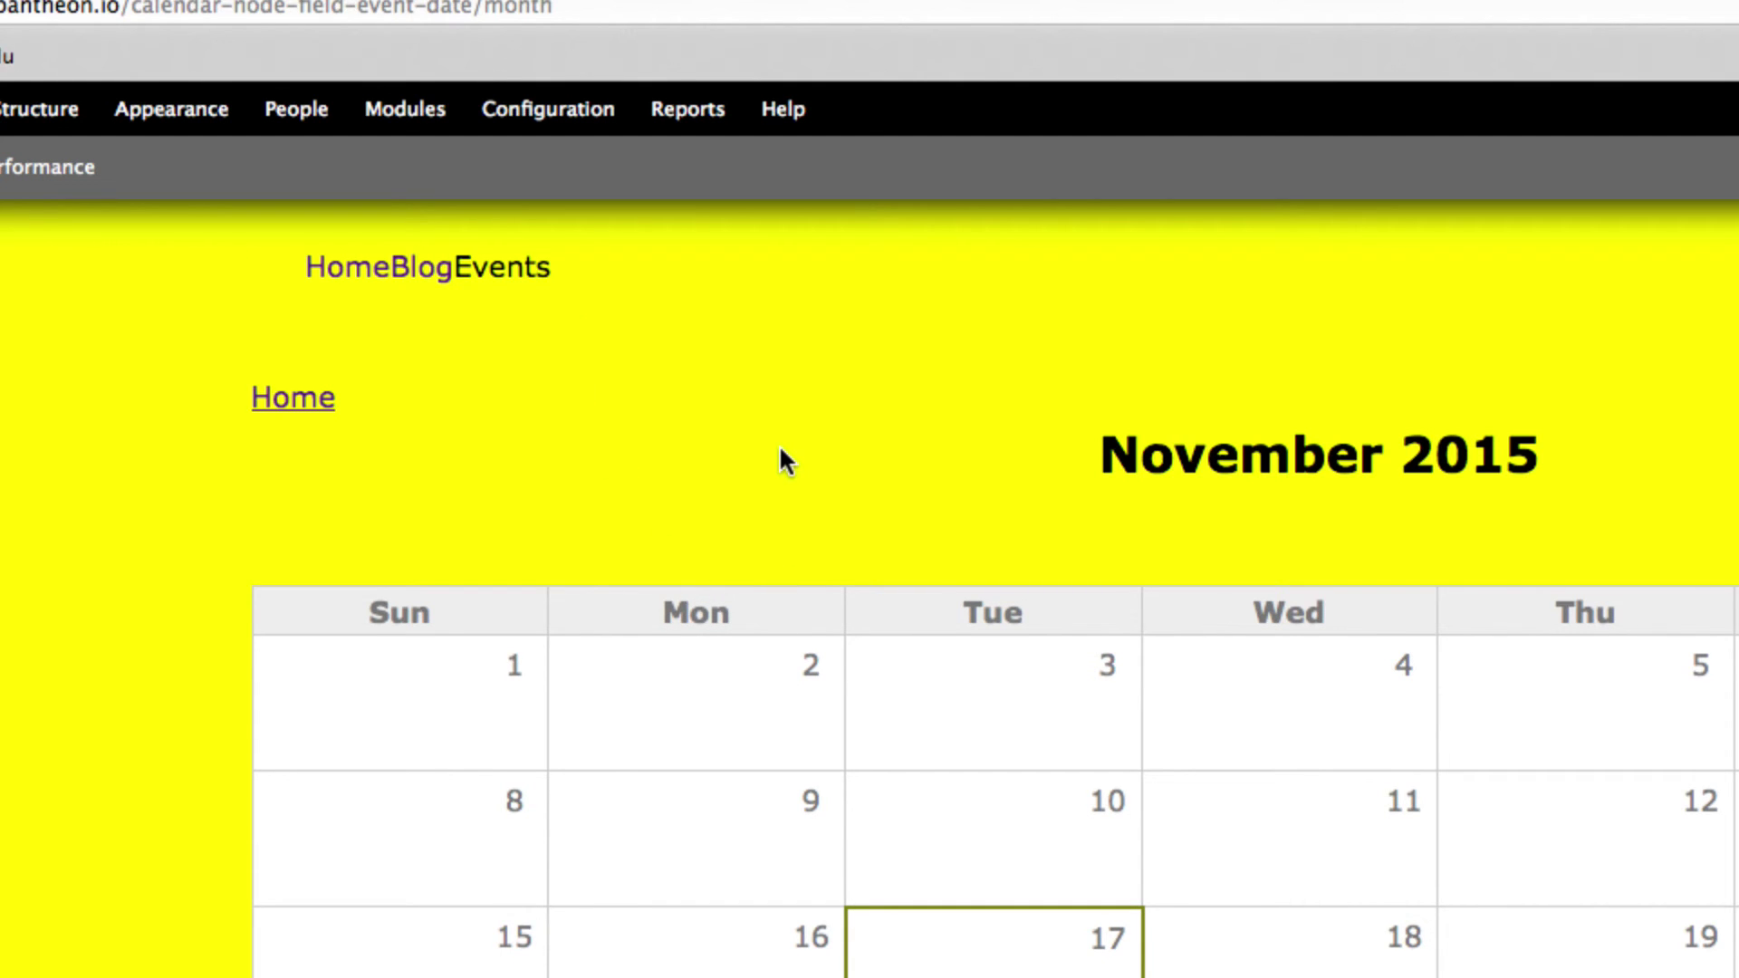
scroll(781, 444, "down", 1)
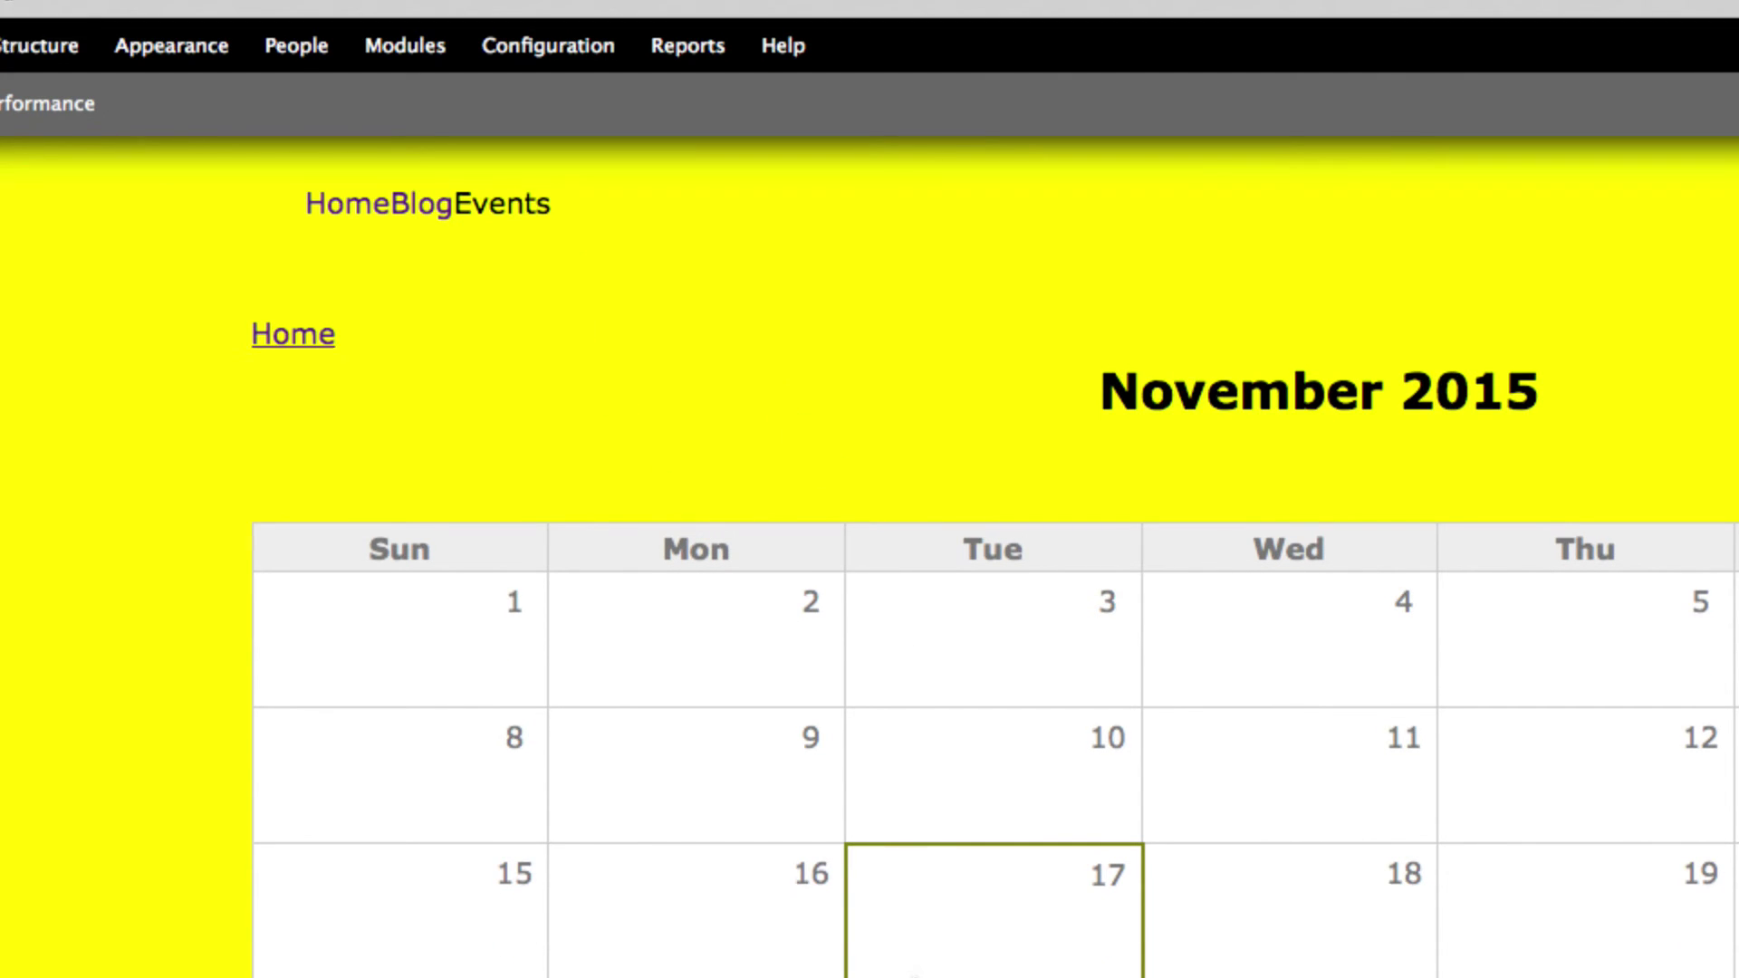
scroll(1083, 842, "down", 4)
scroll(1663, 724, "right", 6)
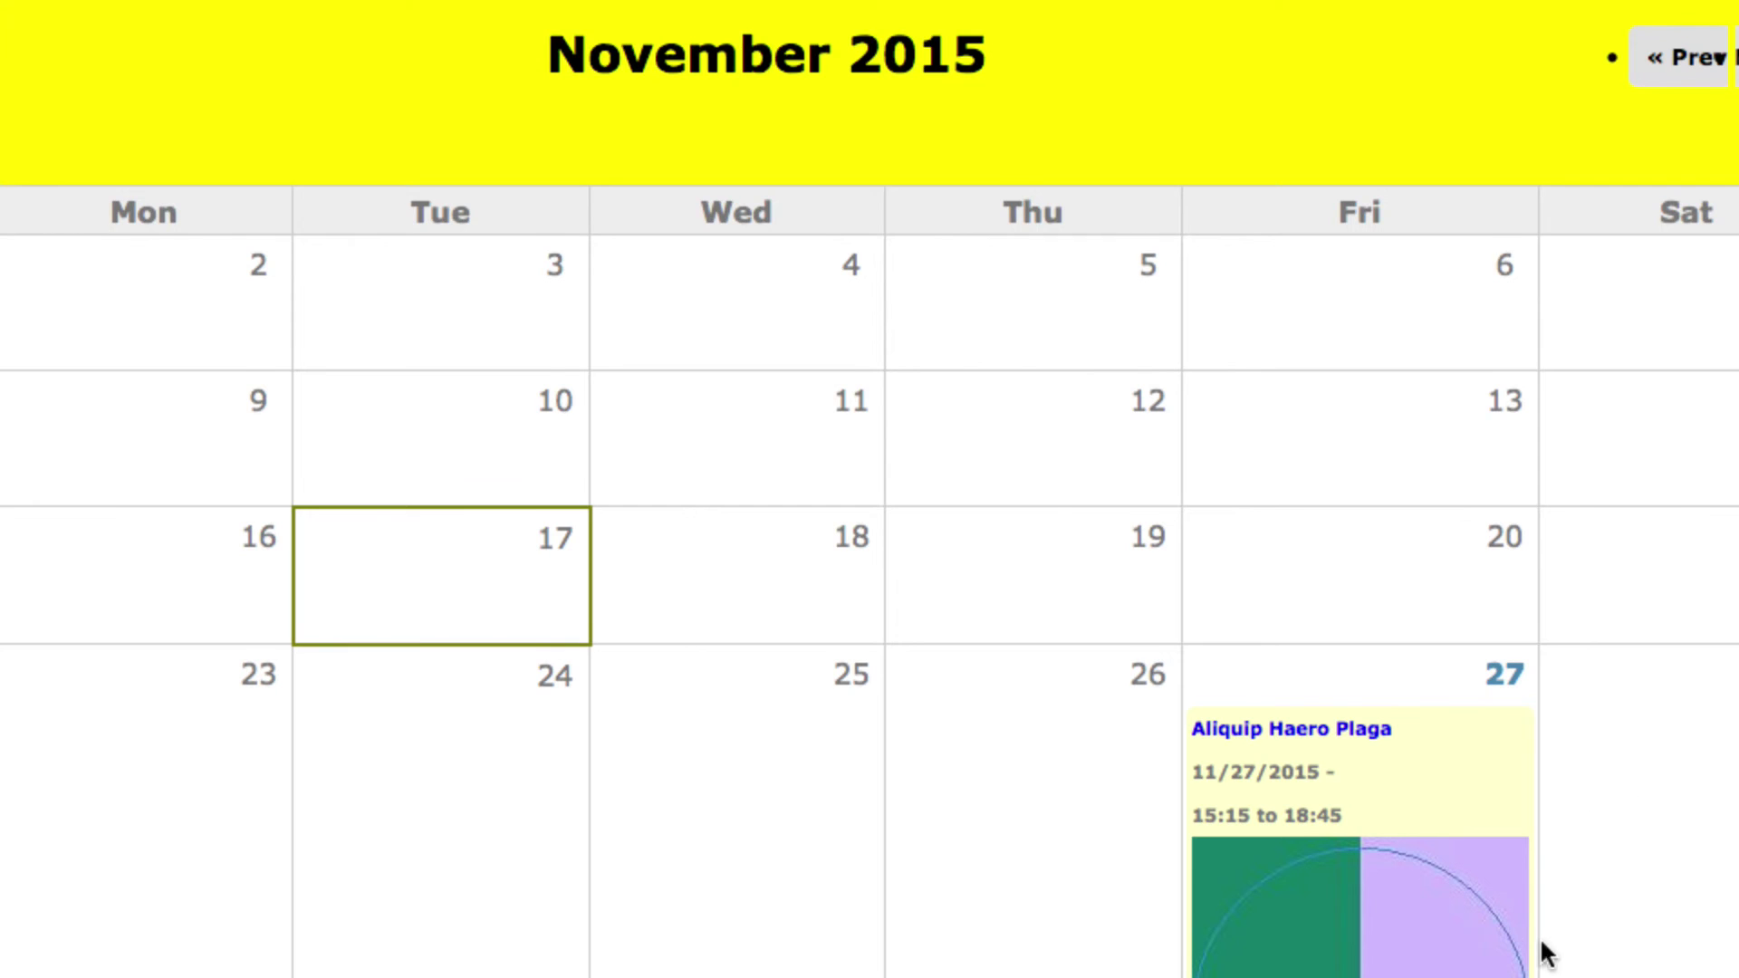
scroll(1448, 905, "down", 2)
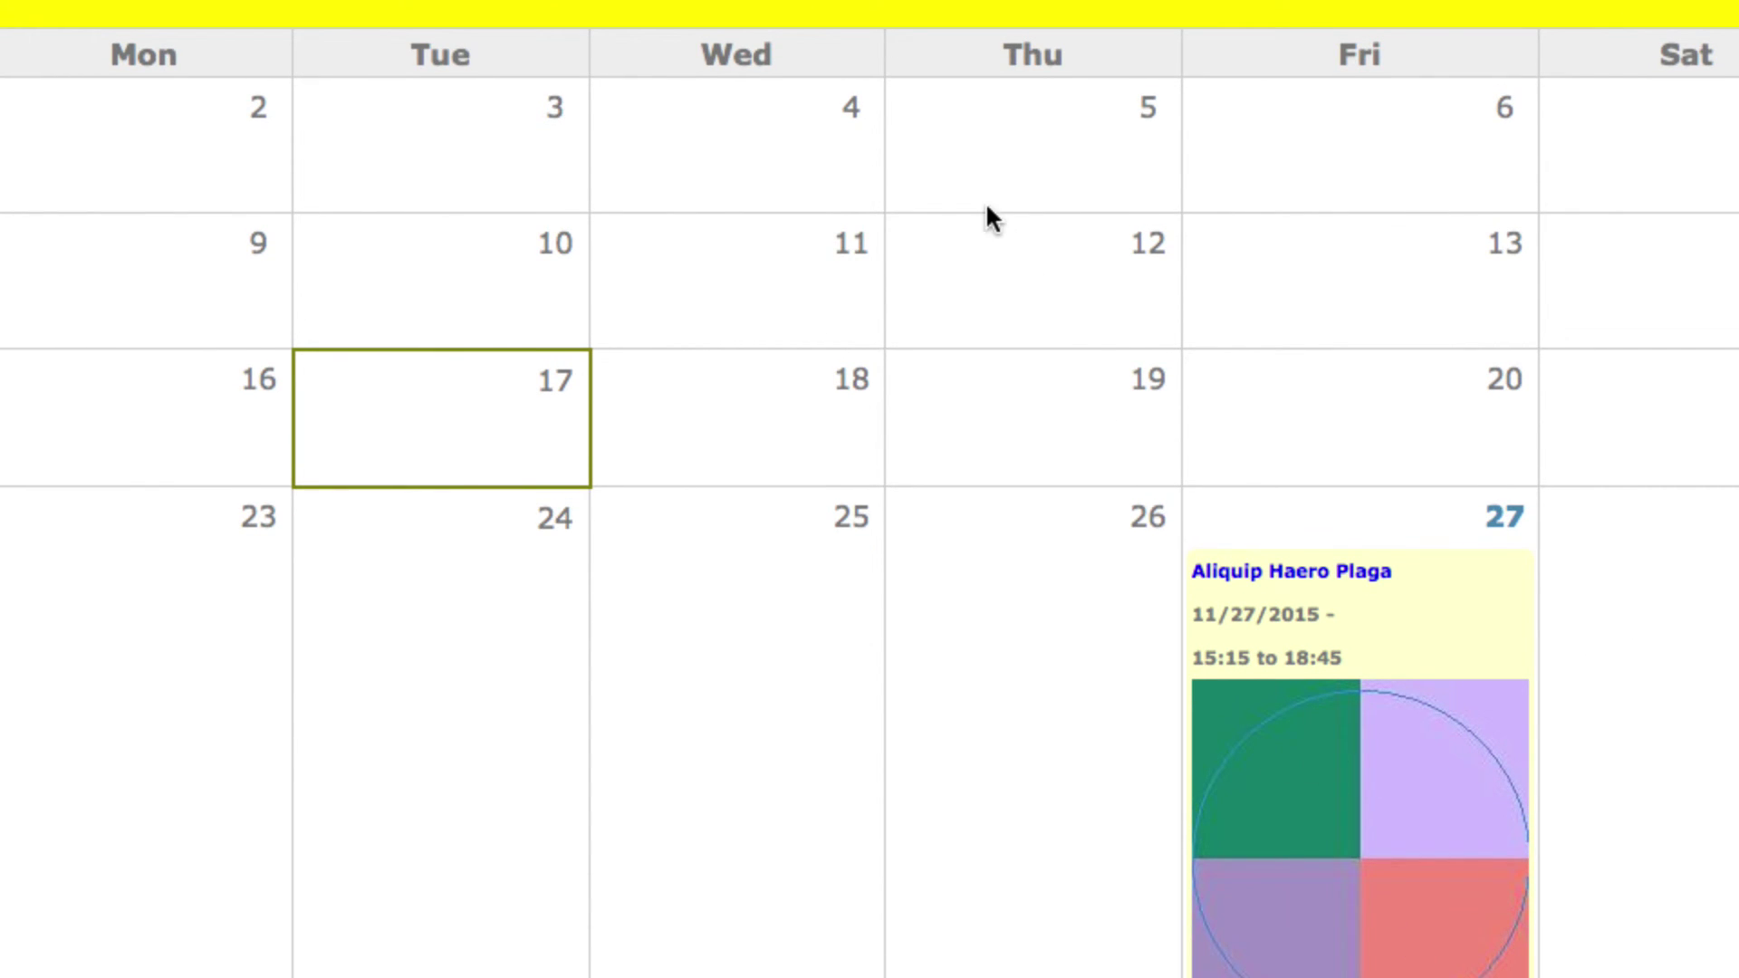
scroll(797, 109, "up", 3)
scroll(326, 39, "up", 1)
scroll(730, 8, "up", 3)
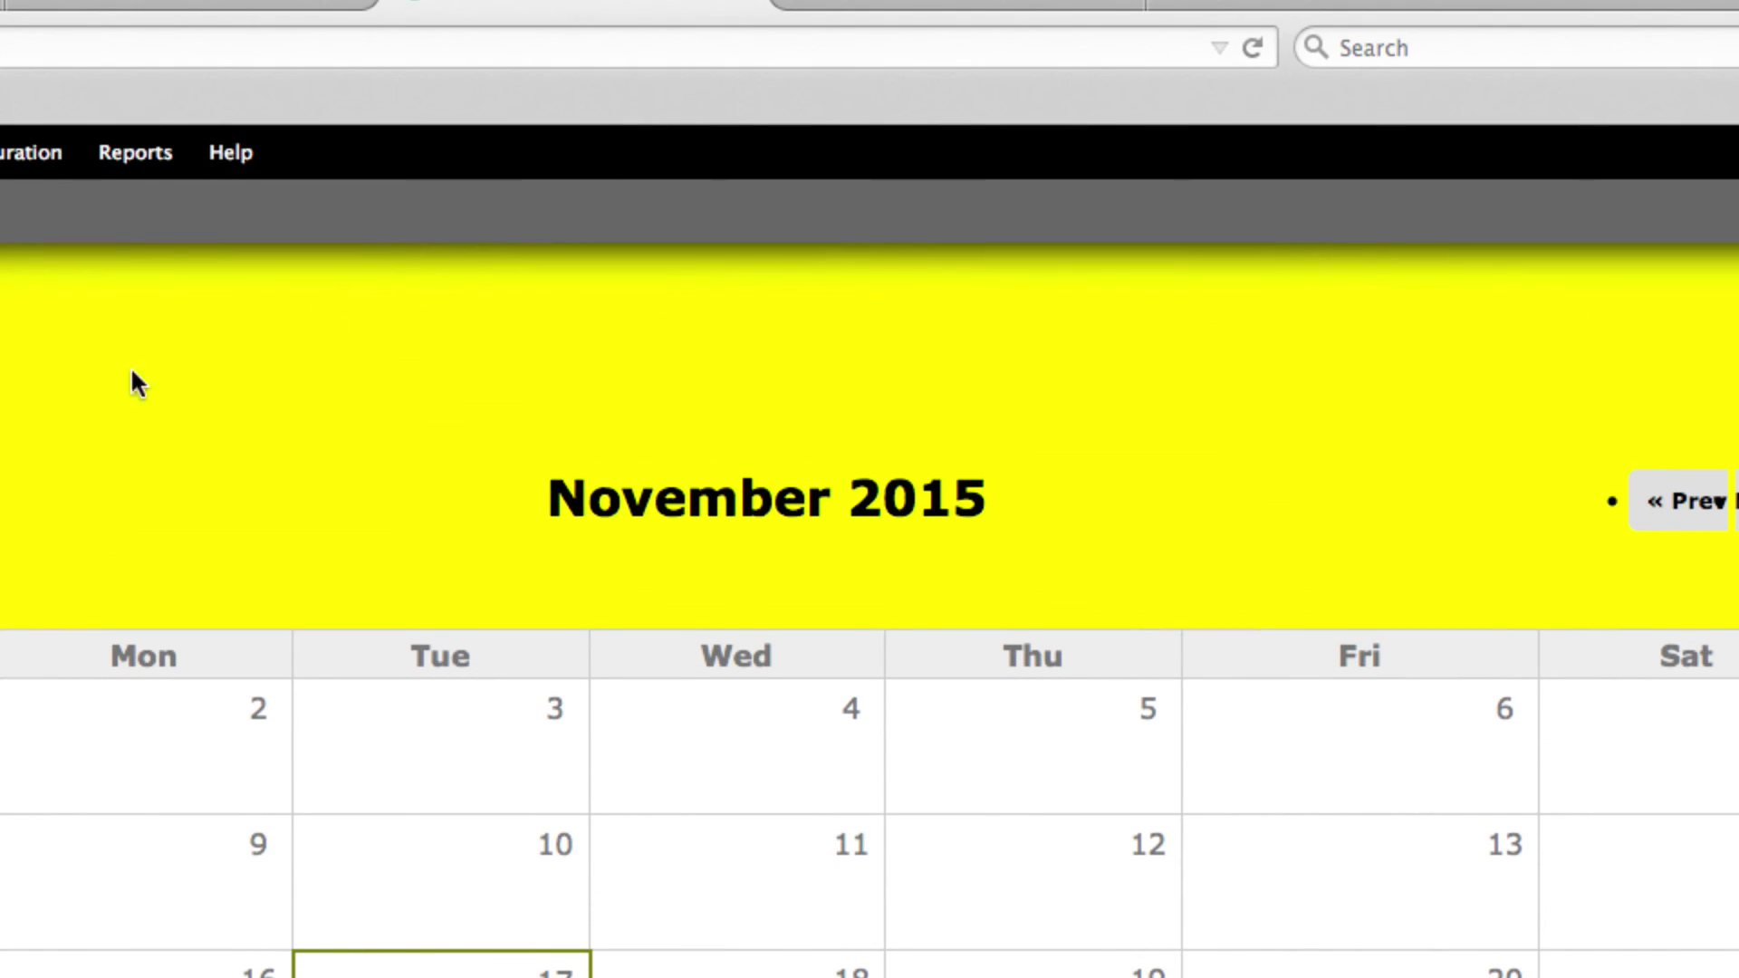
scroll(104, 390, "left", 5)
scroll(1, 381, "left", 3)
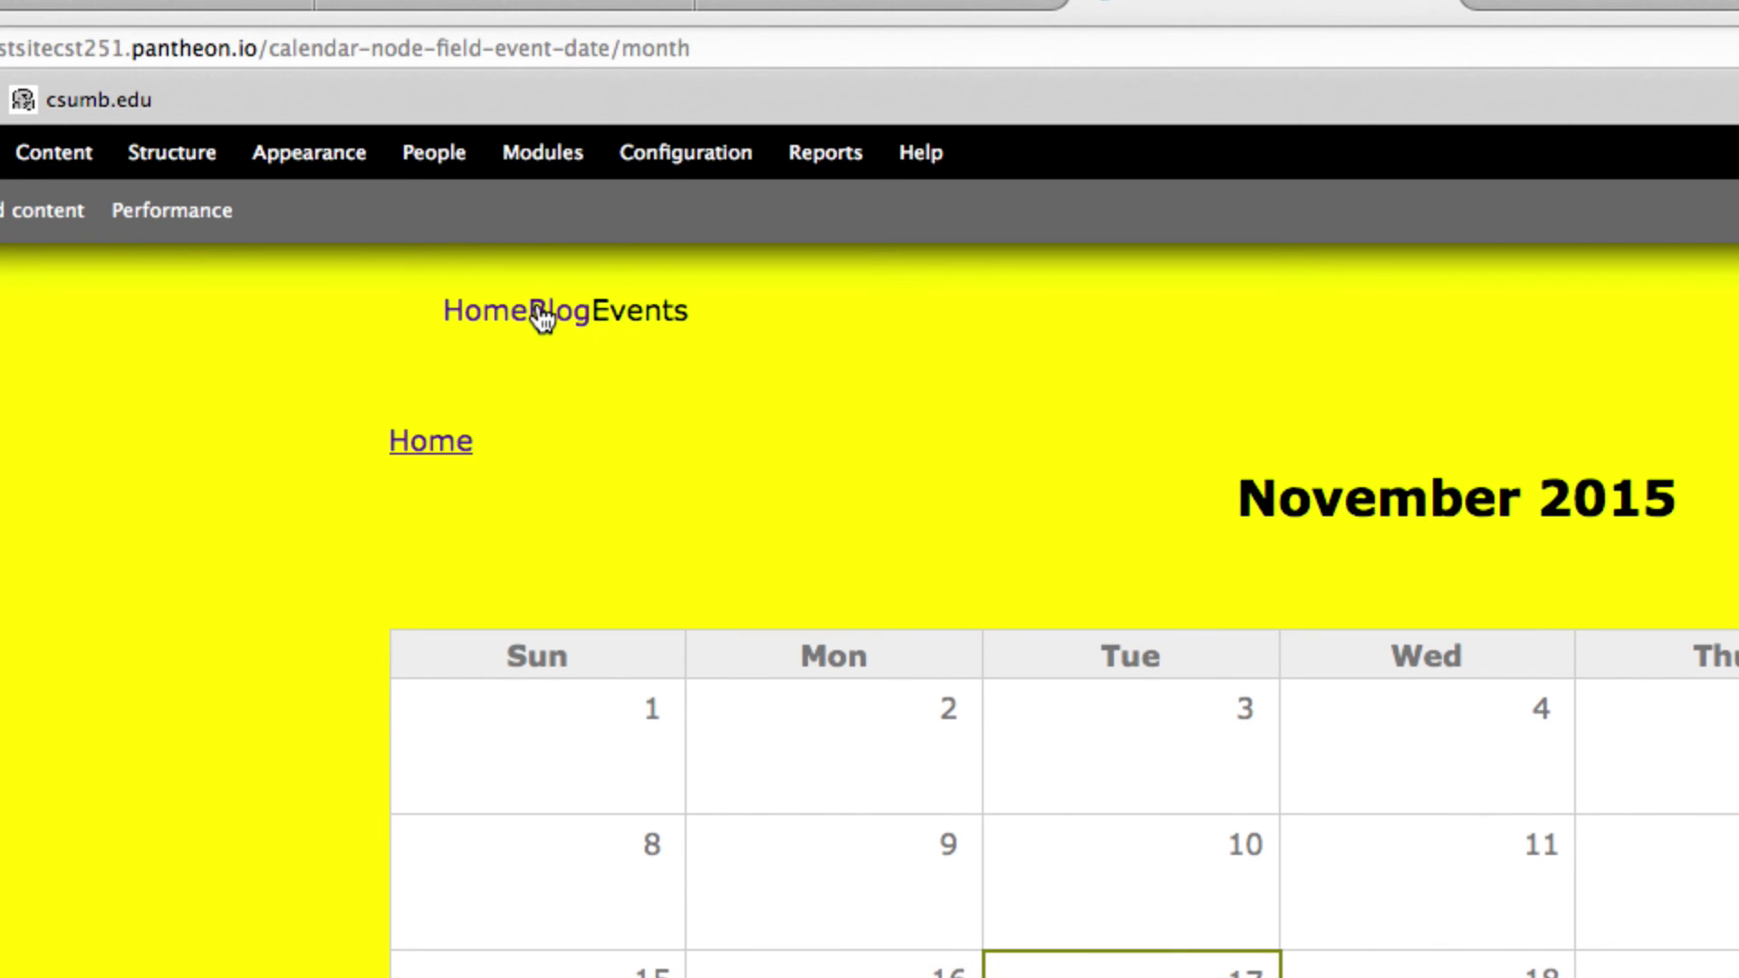